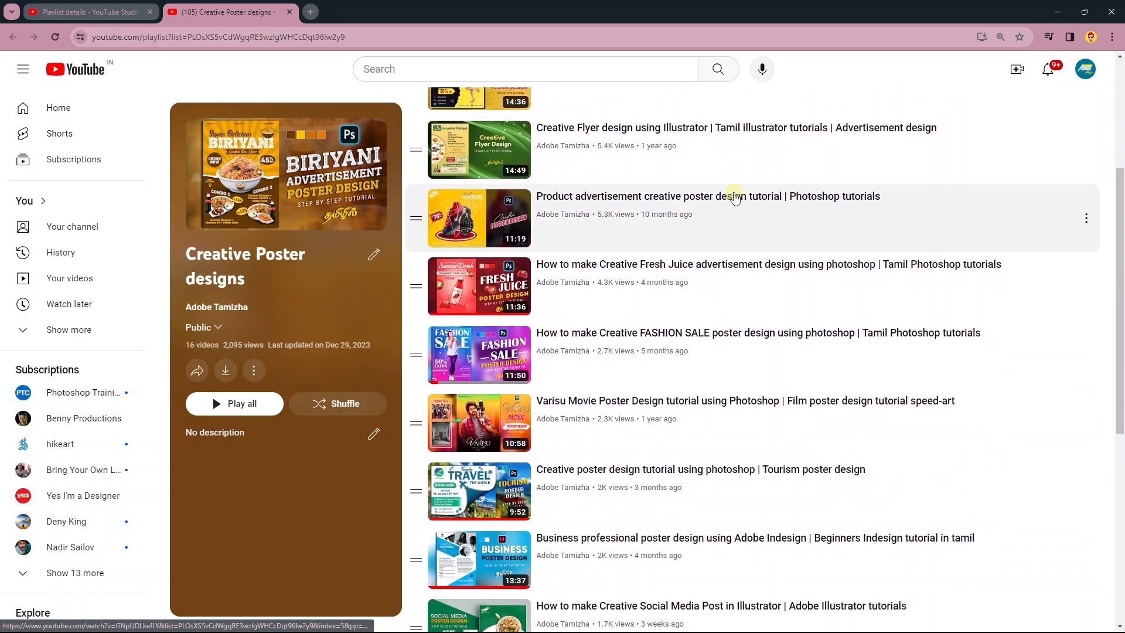
pyautogui.scroll(-3, 735, 197)
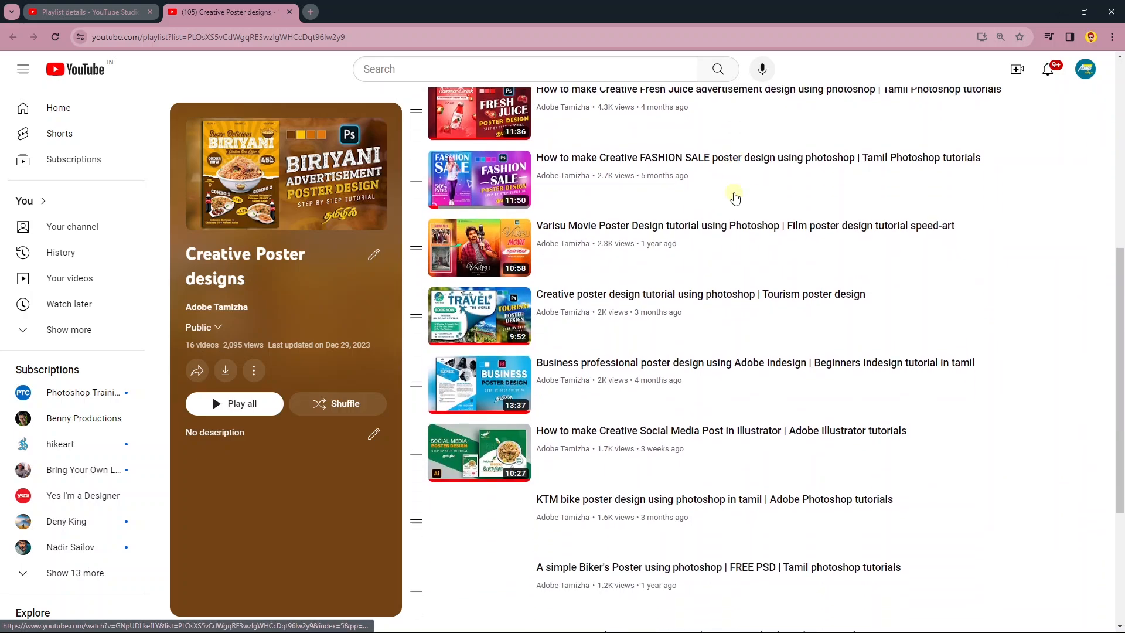
pyautogui.scroll(-2, 736, 198)
pyautogui.scroll(-2, 736, 198)
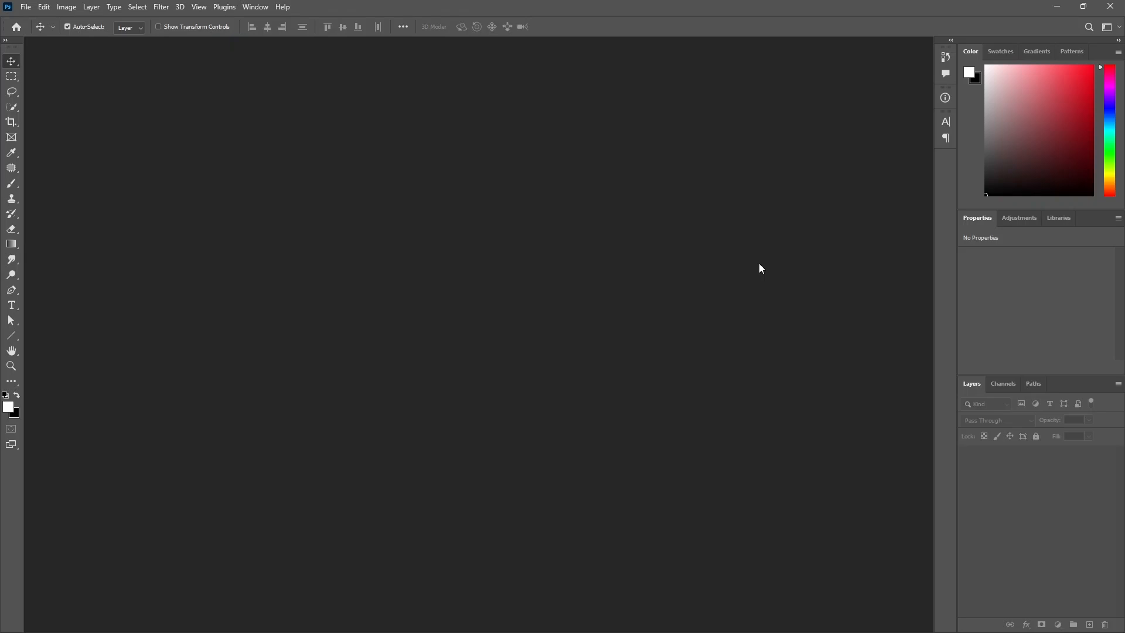
# Create a new blank document 5 inches wide and 7 inches high at 300 pixels/inch in RGB Color
pyautogui.click(26, 7)
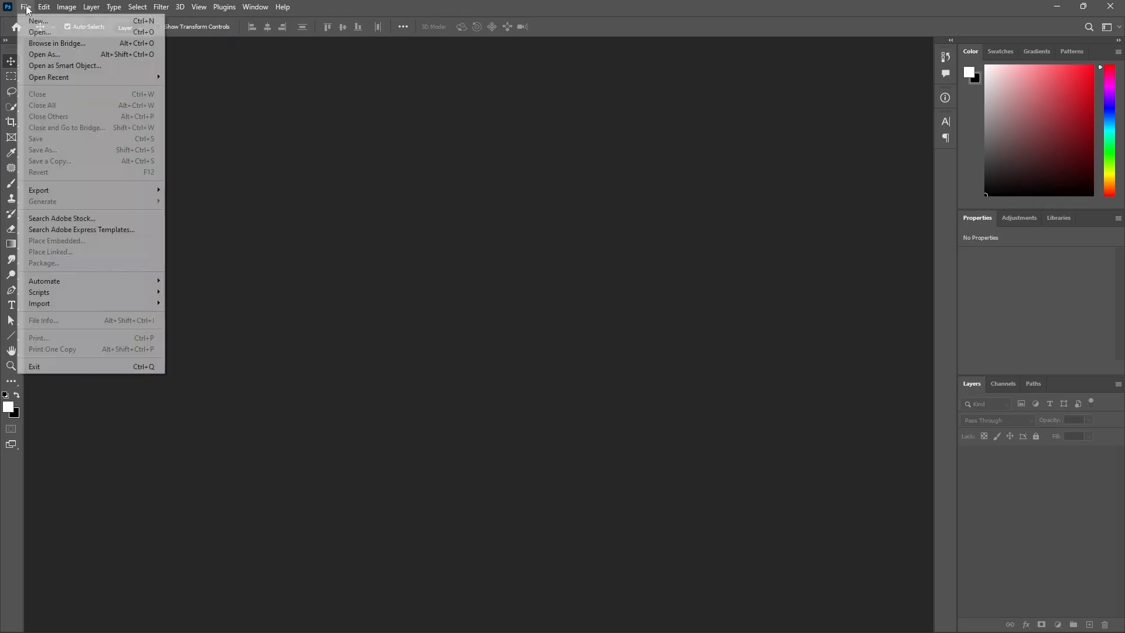
pyautogui.click(38, 19)
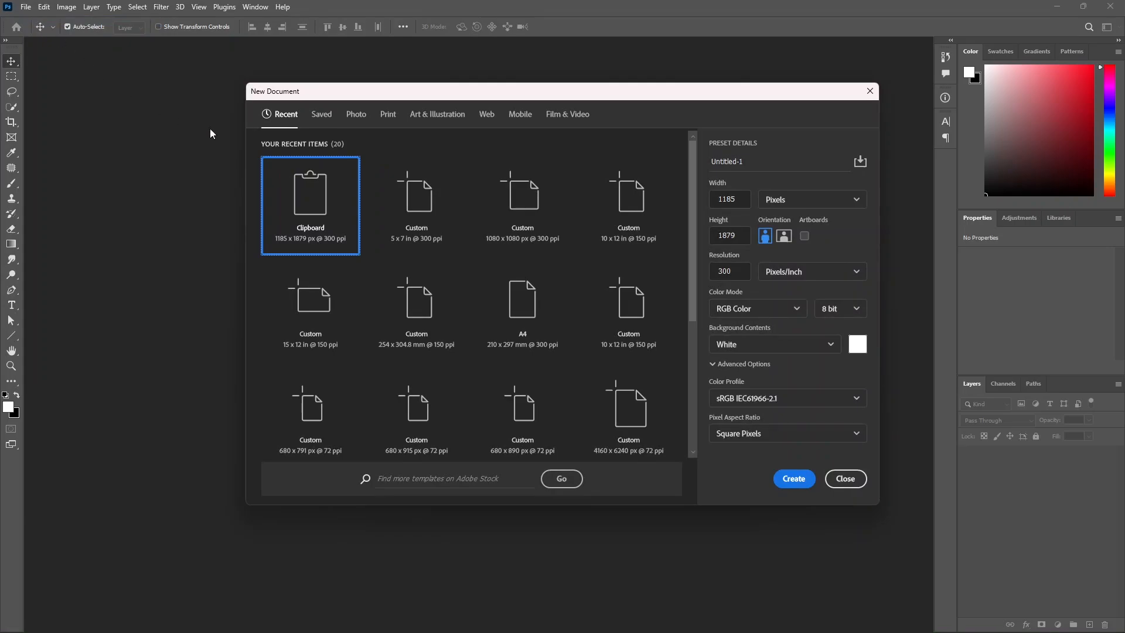
pyautogui.click(768, 202)
pyautogui.click(784, 238)
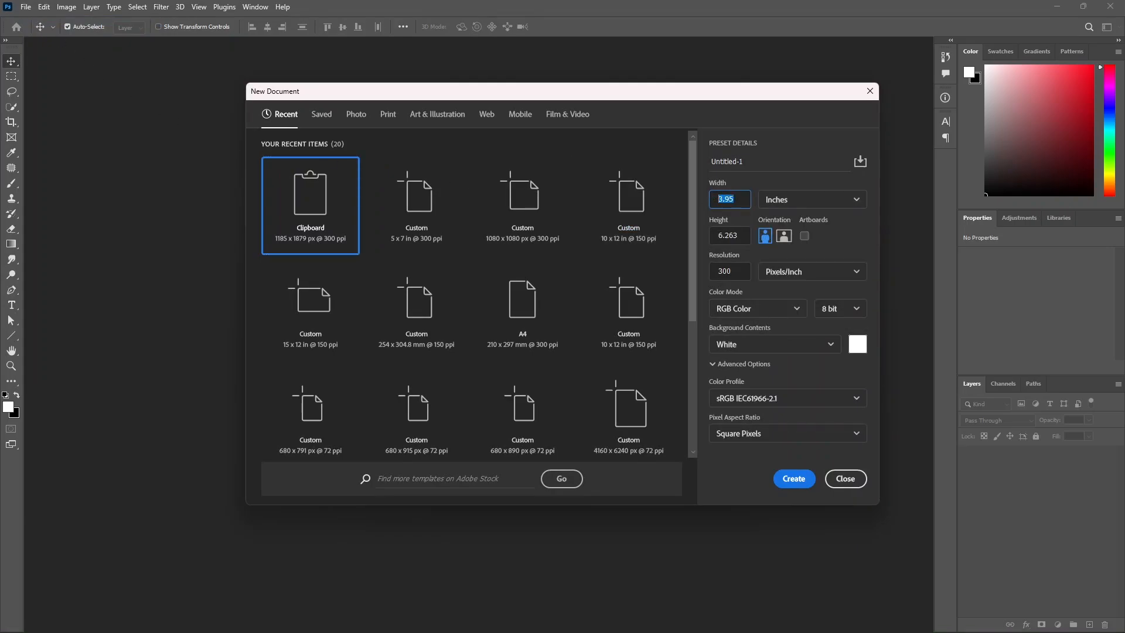
pyautogui.write('5')
pyautogui.press('Tab')
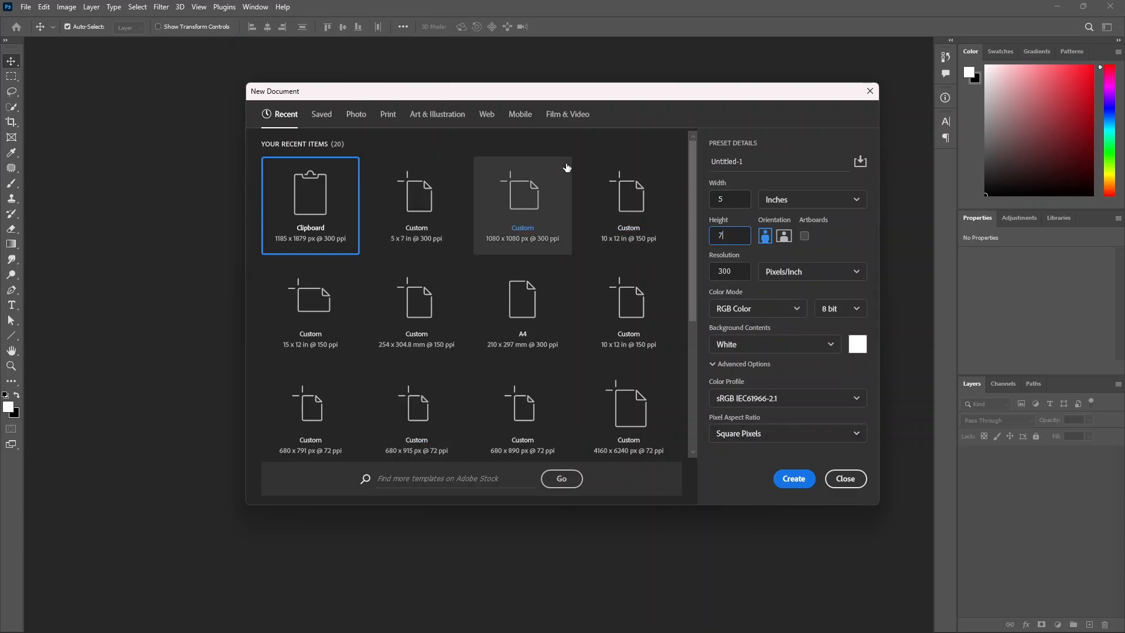
pyautogui.click(794, 478)
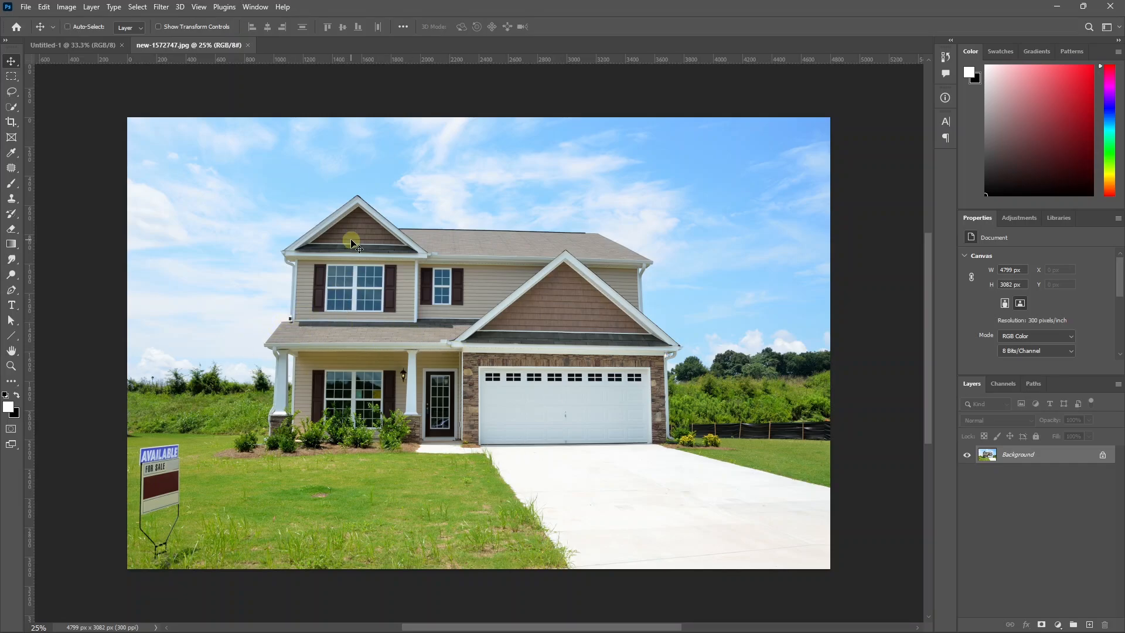
pyautogui.scroll(5, 347, 238)
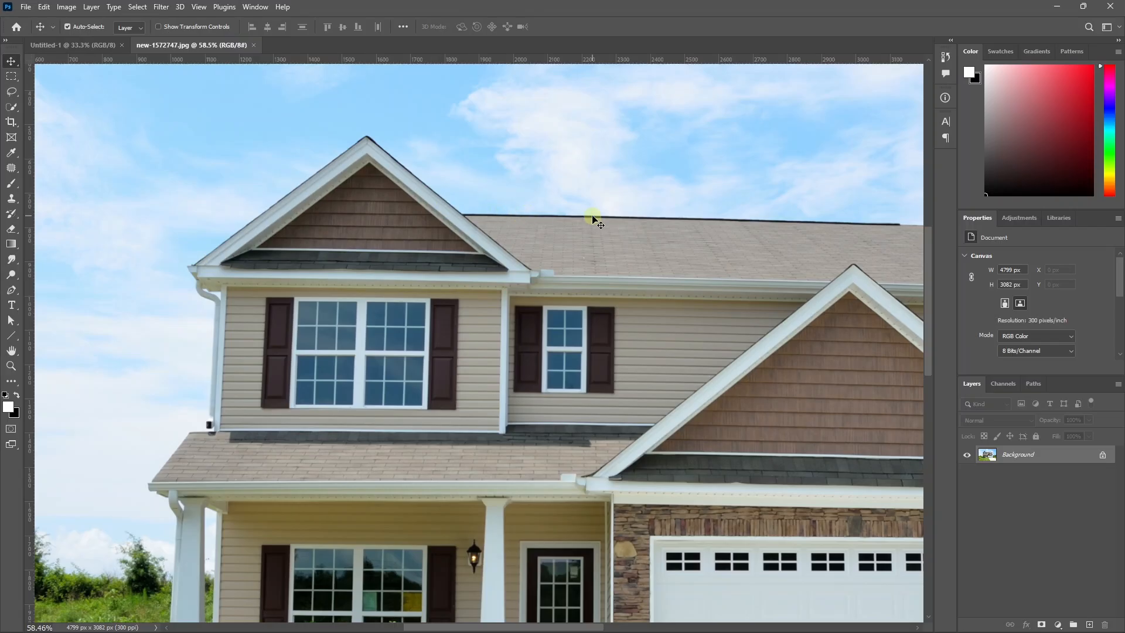
pyautogui.hotkey('ctrl', '0')
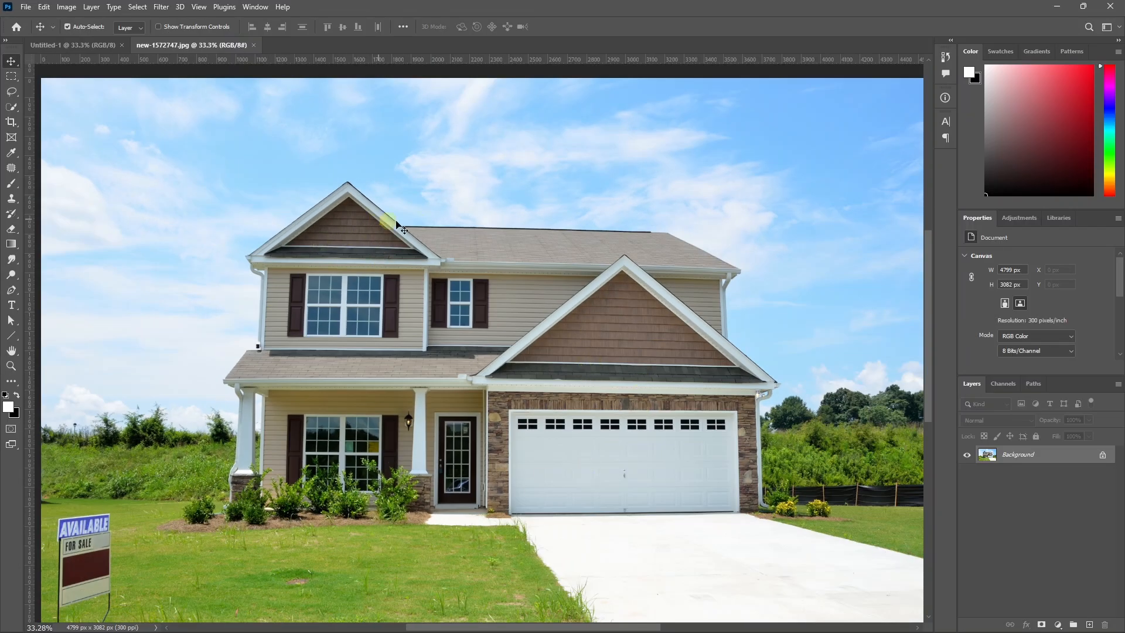
pyautogui.scroll(5, 285, 215)
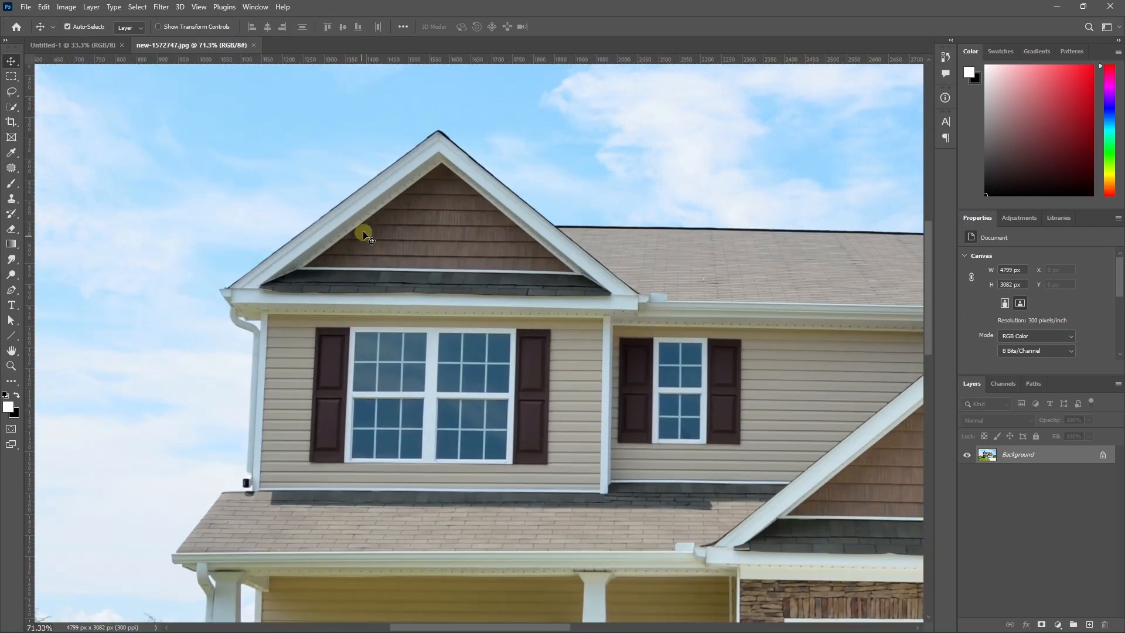
pyautogui.scroll(-4, 274, 338)
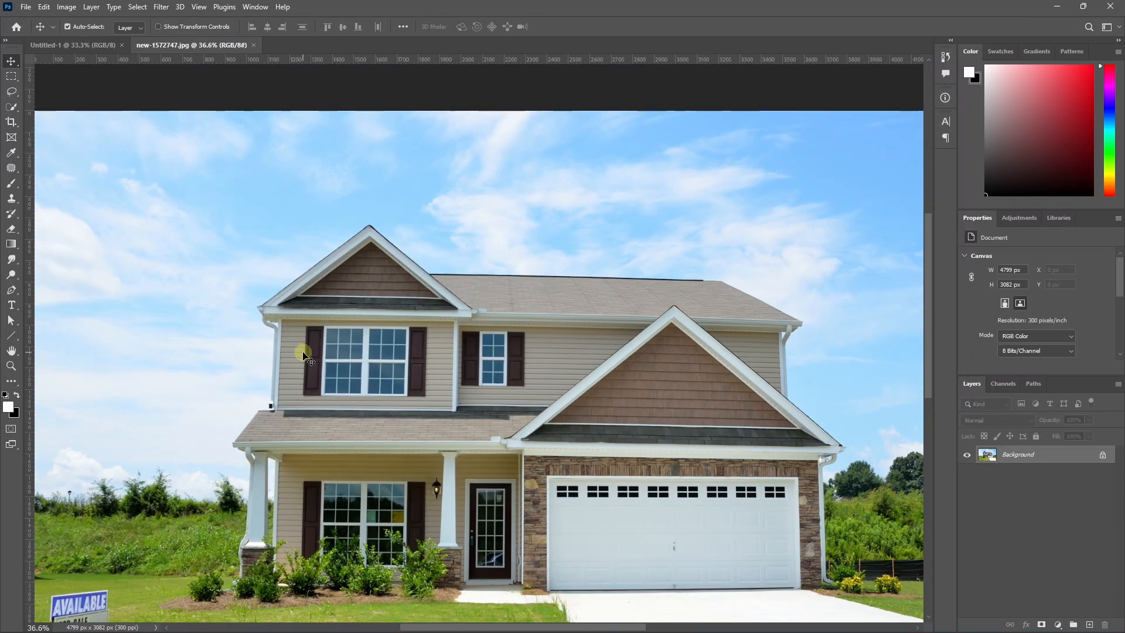
pyautogui.hotkey('ctrl', '0')
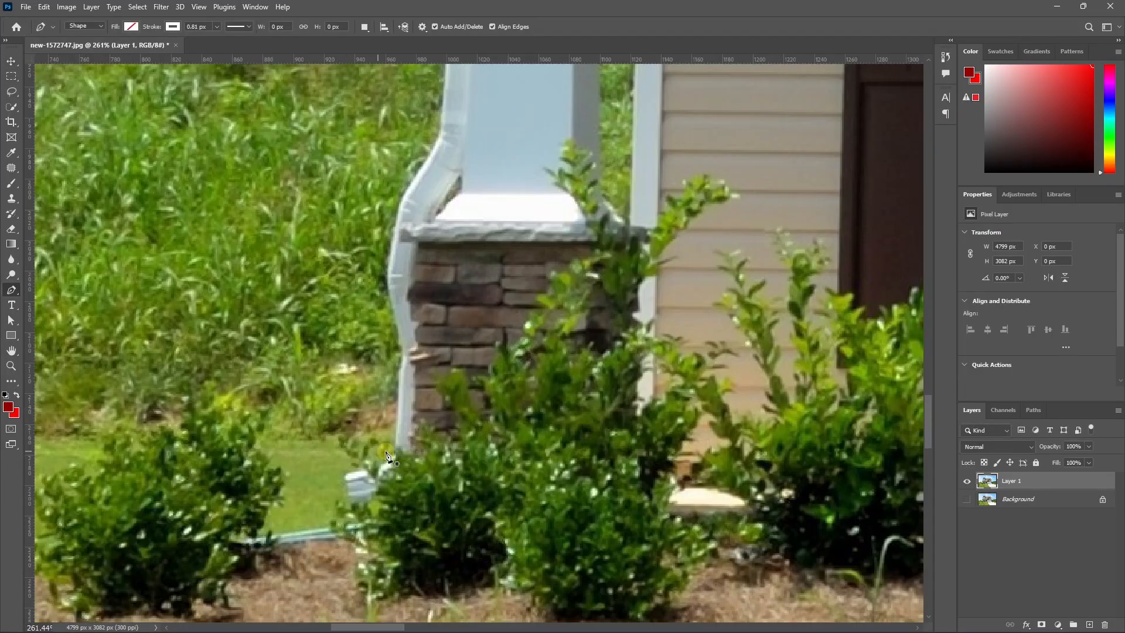
# Trace the house's outline with the Pen tool along the porch downspout and the roof gutter
pyautogui.scroll(10, 234, 293)
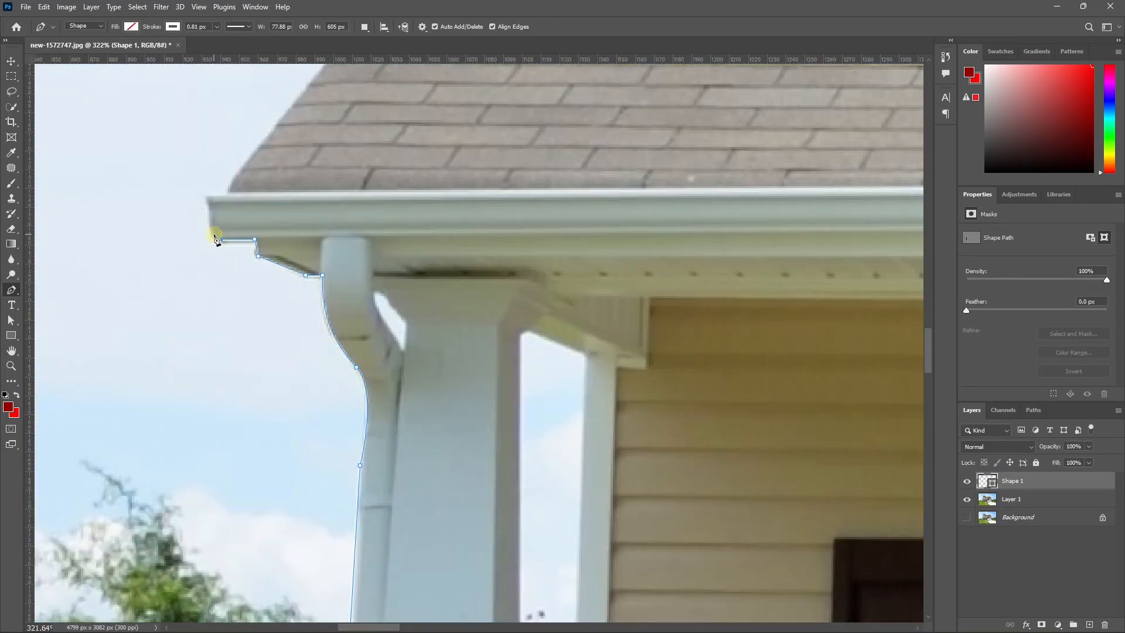
pyautogui.click(226, 241)
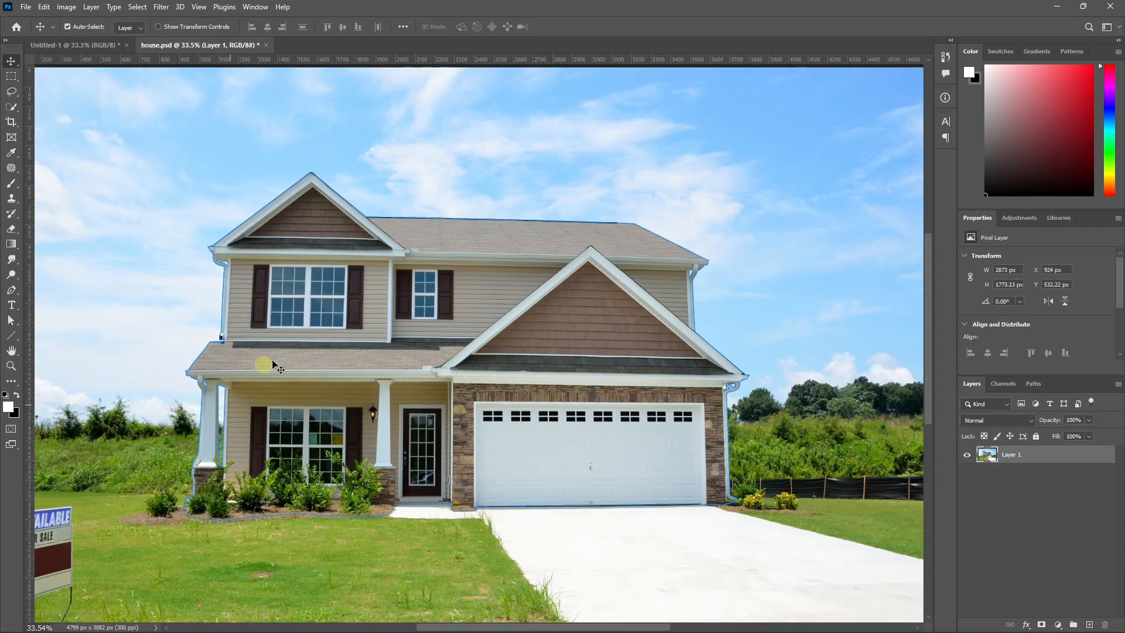
# Mask the photo layer to a selection made from the house outline path and convert the layer to a smart object
pyautogui.hotkey('ctrl', 'Return')
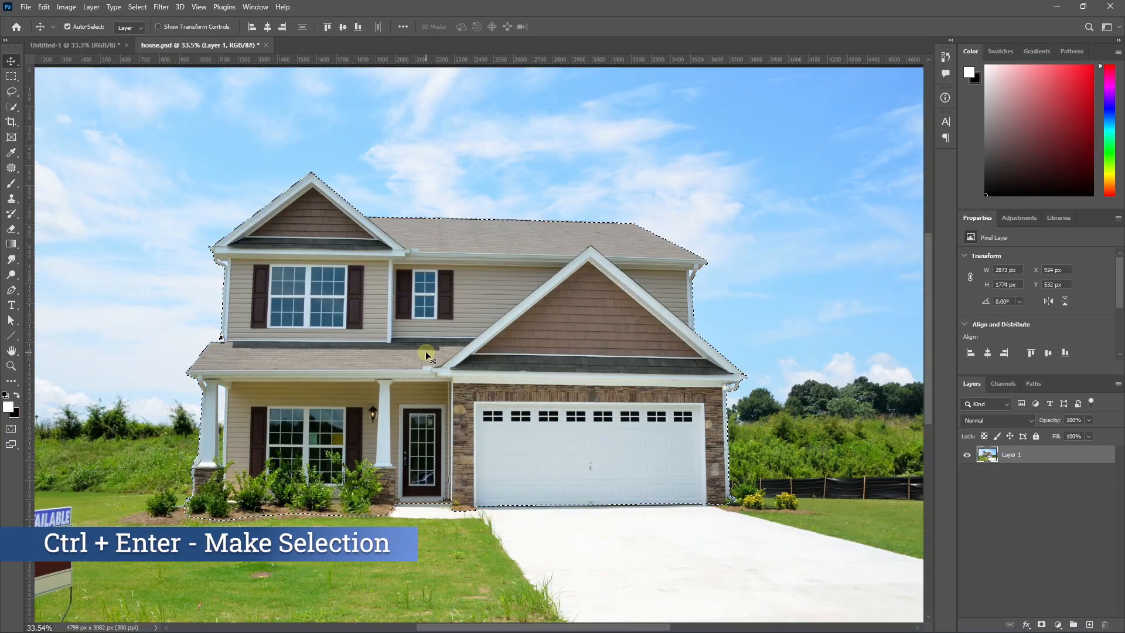
pyautogui.click(1042, 624)
pyautogui.scroll(1, 544, 413)
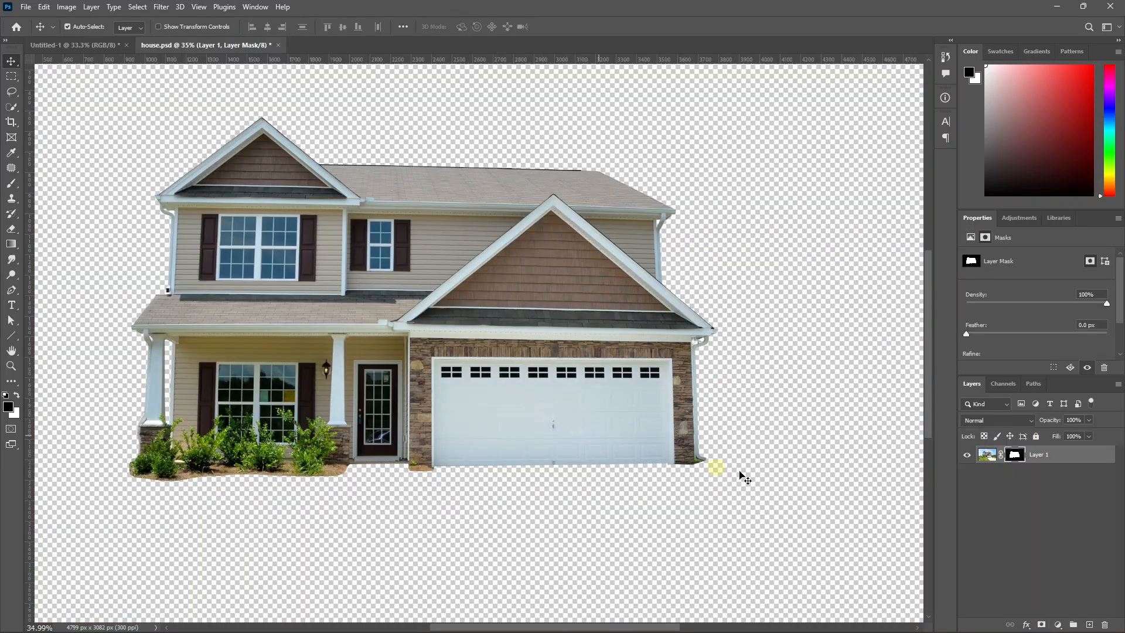
pyautogui.rightClick(1034, 460)
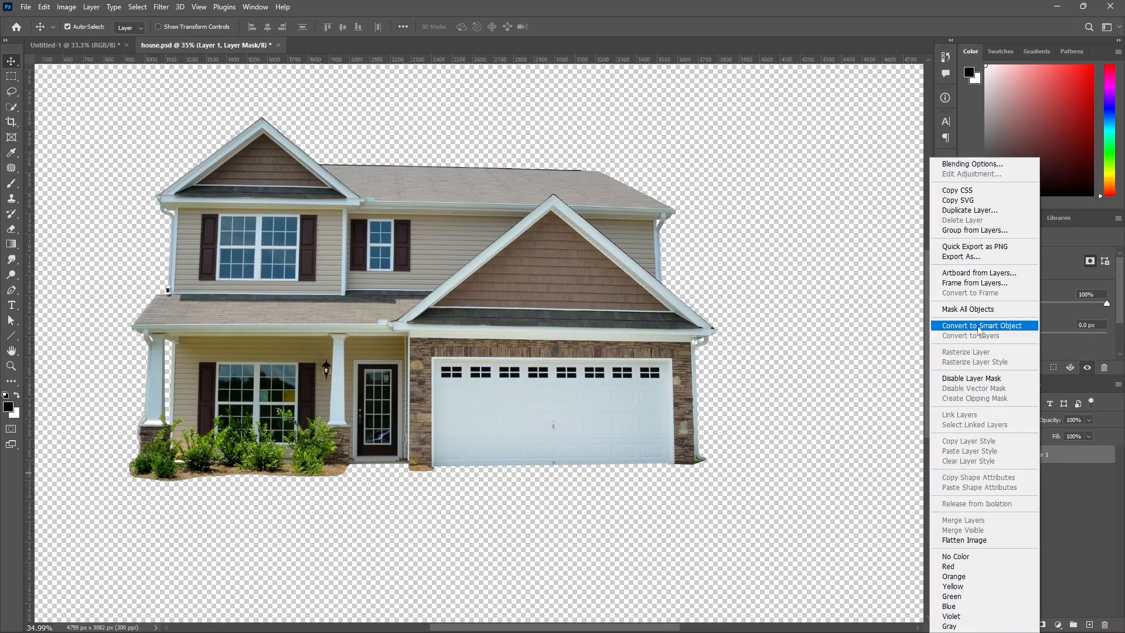
pyautogui.click(977, 325)
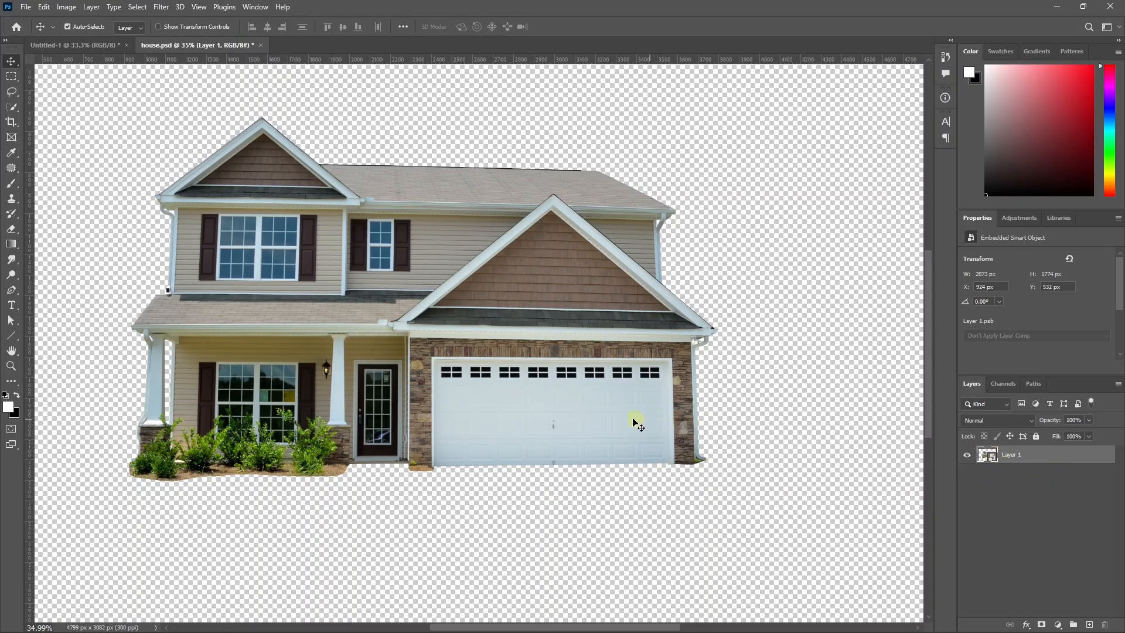
# Copy the house cutout into the Untitled-1 document and scale it down to fit within the page width
pyautogui.press('ctrl')
pyautogui.hotkey('ctrl', 'c')
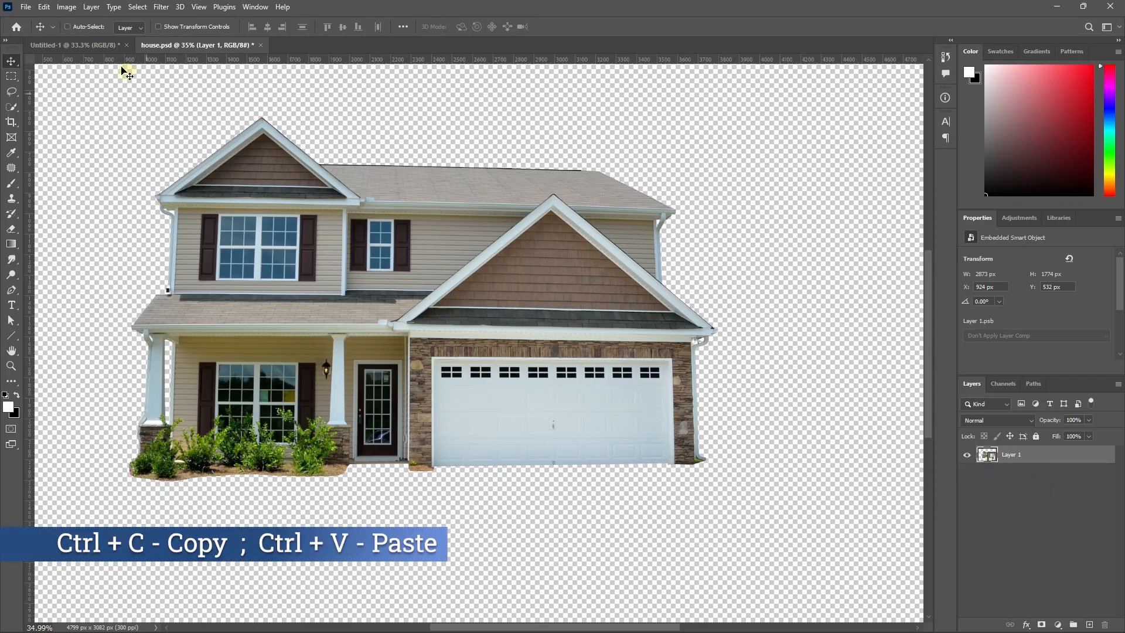
pyautogui.click(90, 46)
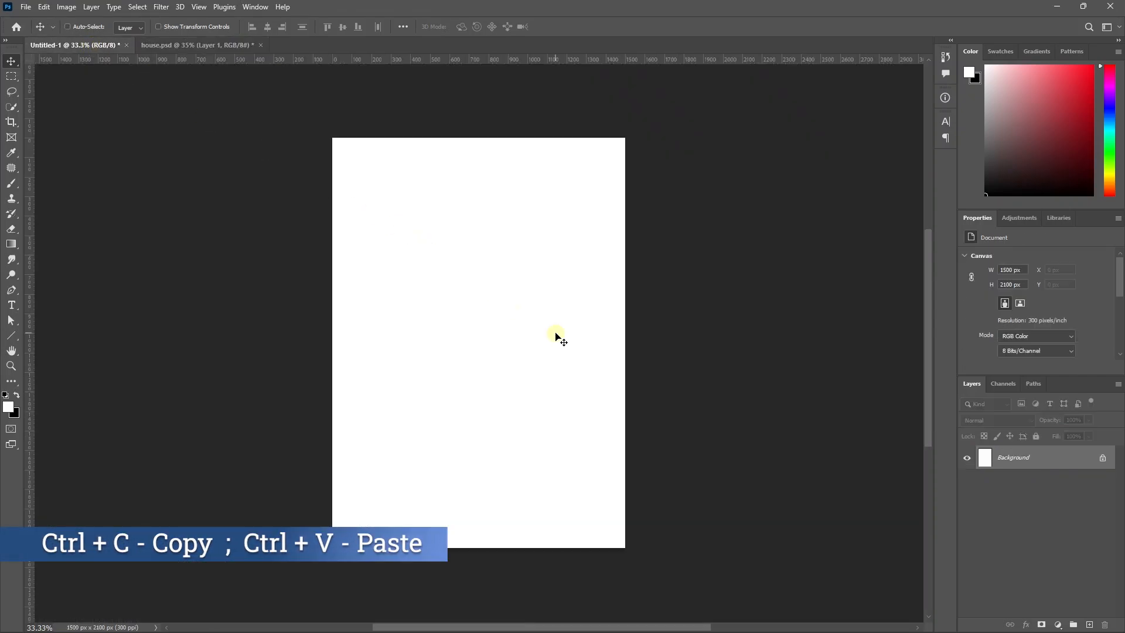
pyautogui.hotkey('ctrl', 'v')
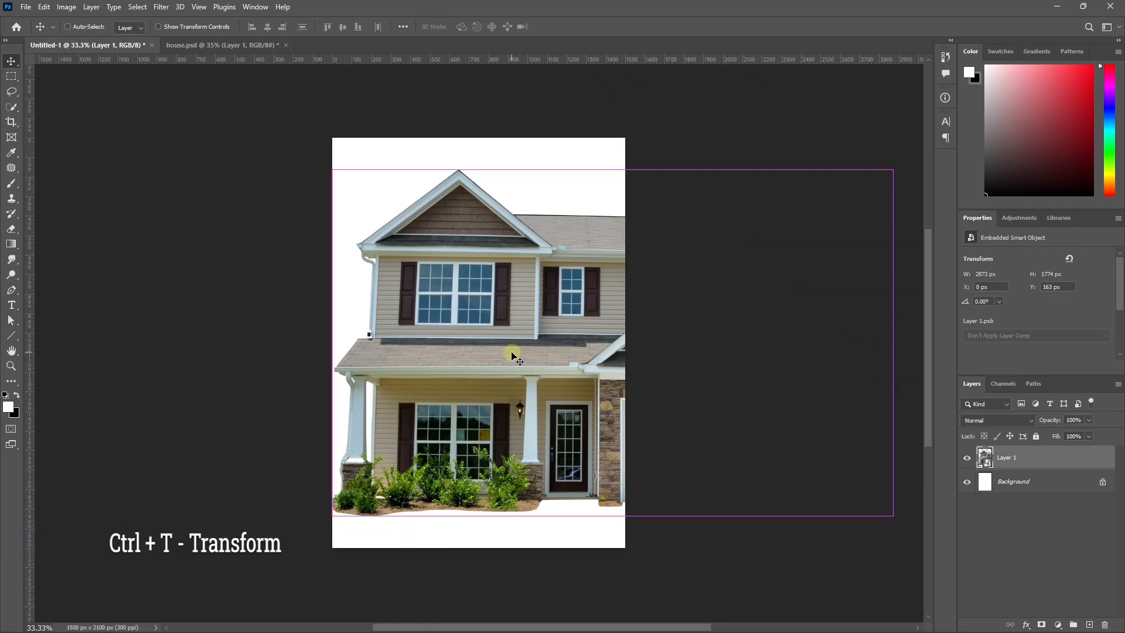
pyautogui.hotkey('ctrl', 't')
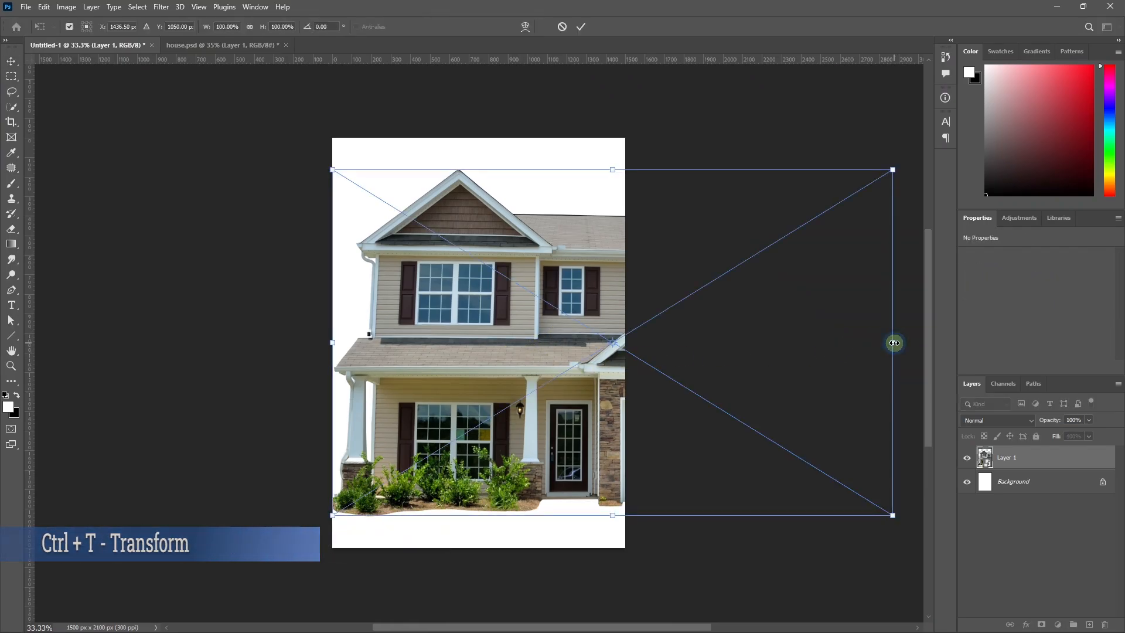
pyautogui.moveTo(894, 343); pyautogui.dragTo(574, 329)
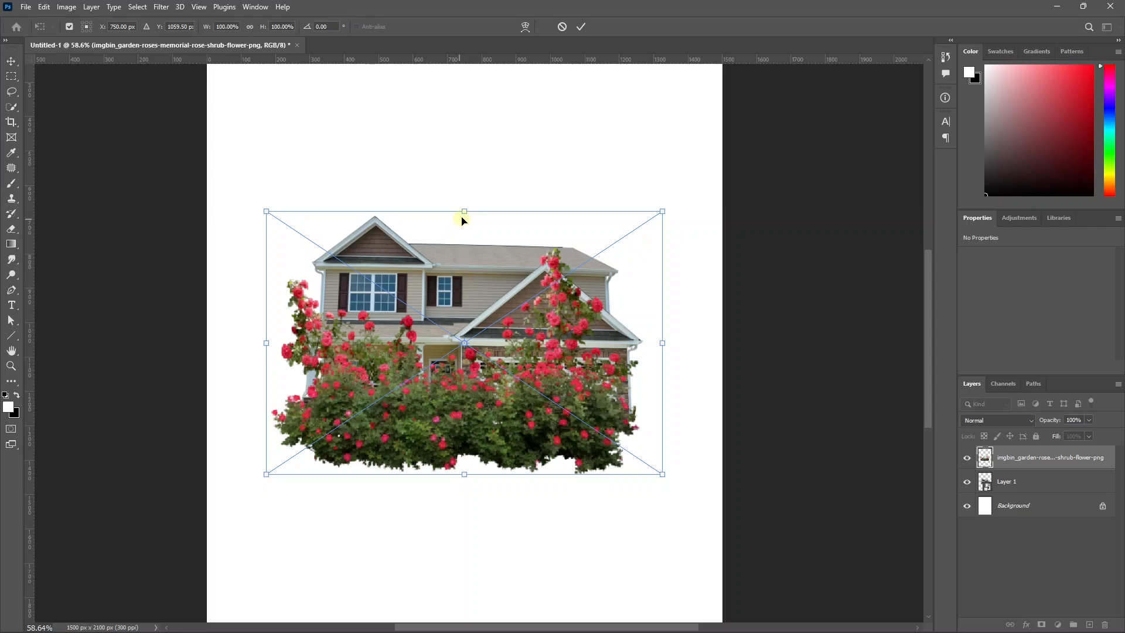
# Scale the rose shrub image down to about 26% and place it in front of the garage's right end
pyautogui.moveTo(465, 215); pyautogui.dragTo(478, 402)
pyautogui.scroll(3, 484, 460)
pyautogui.moveTo(460, 457); pyautogui.dragTo(685, 393)
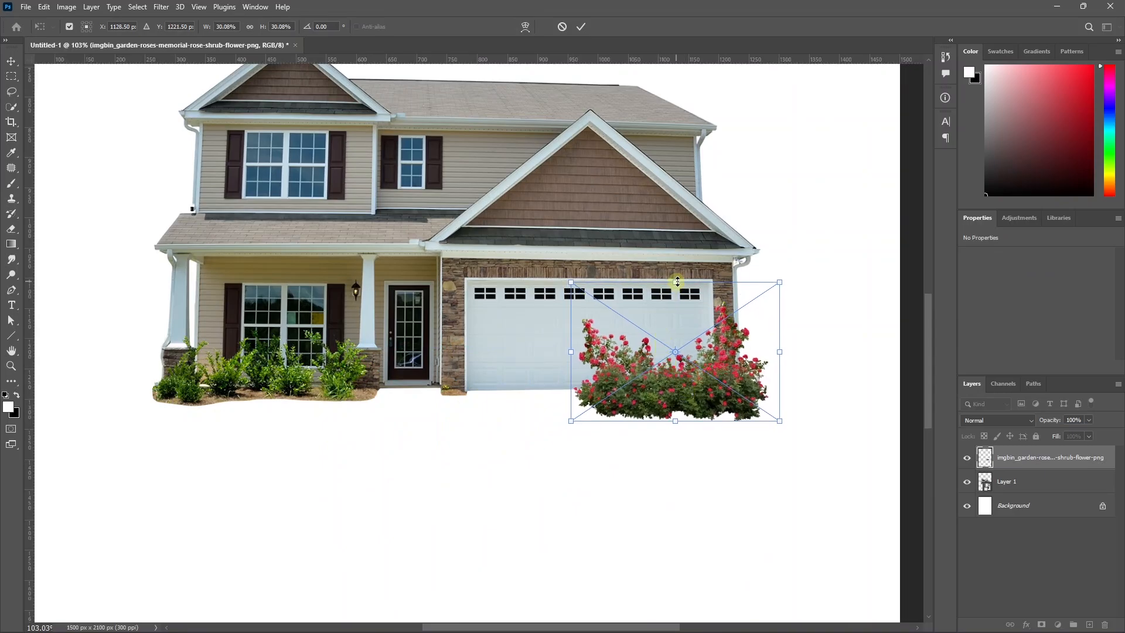
pyautogui.moveTo(677, 282); pyautogui.dragTo(679, 301)
# Duplicate the rose shrub toward the front door and flip the copy horizontally
pyautogui.moveTo(692, 375); pyautogui.dragTo(549, 400)
pyautogui.press('Return')
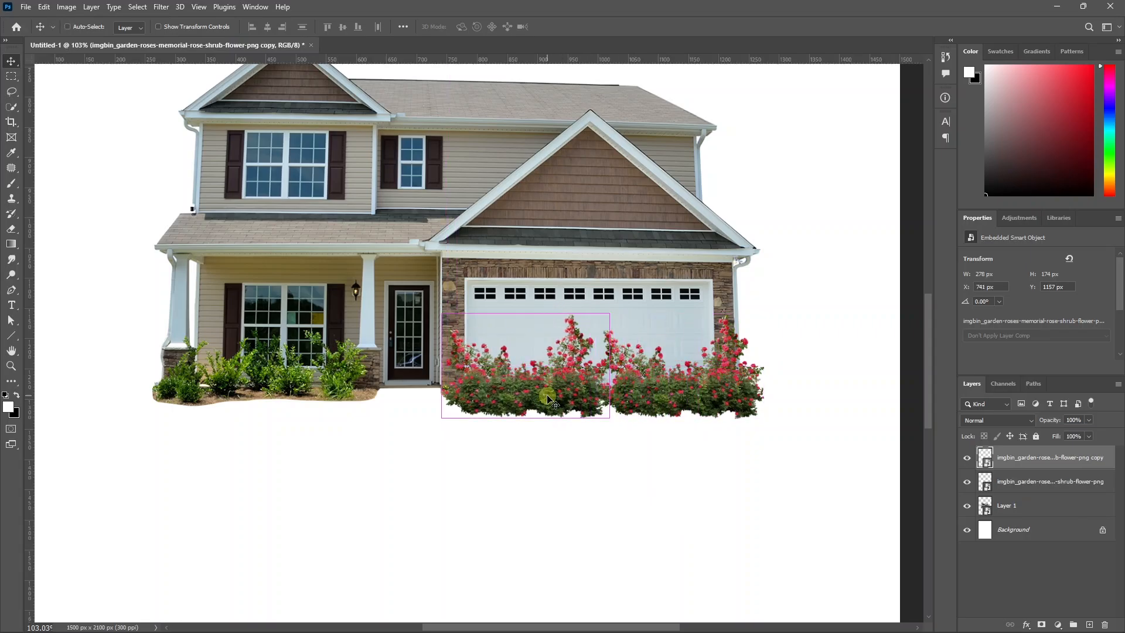
pyautogui.hotkey('ctrl', 't')
pyautogui.rightClick(539, 380)
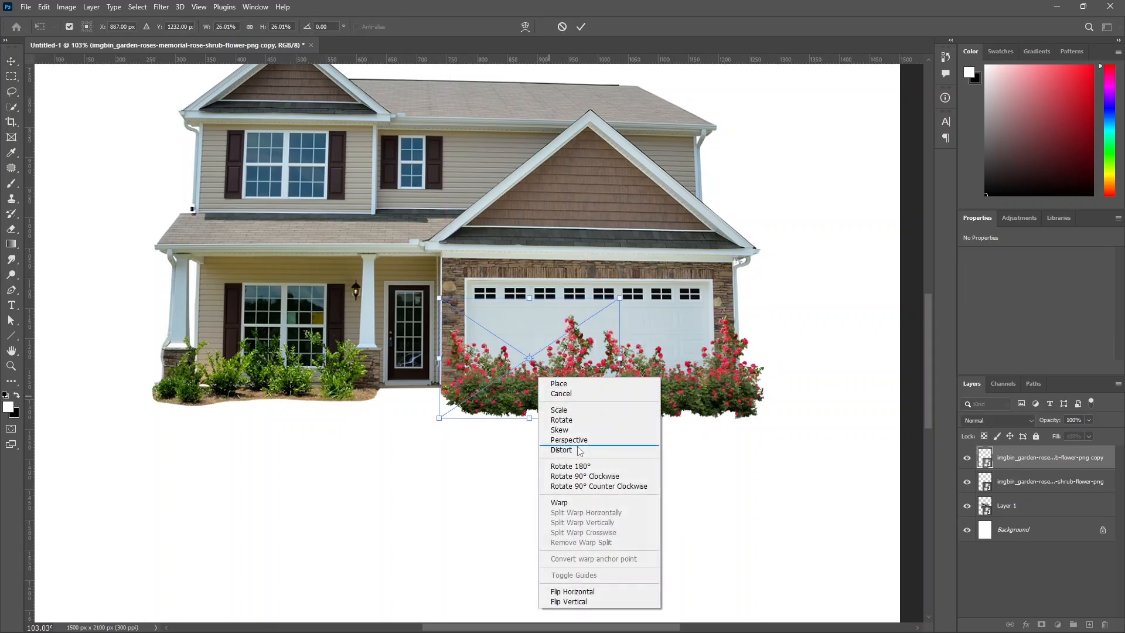
pyautogui.click(584, 592)
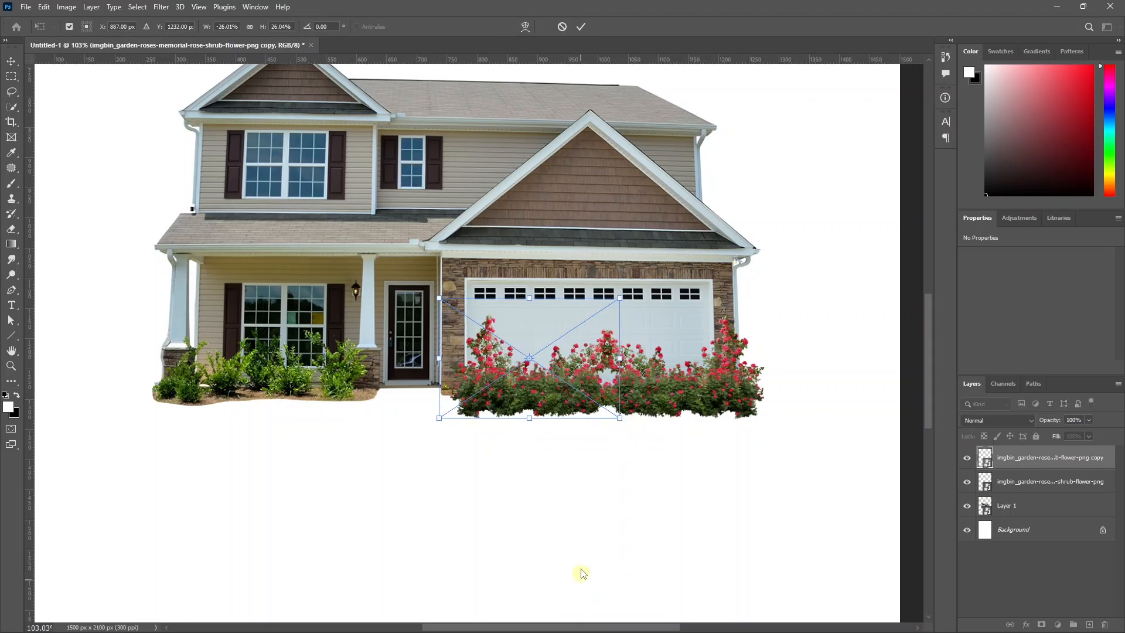
pyautogui.moveTo(557, 394); pyautogui.dragTo(458, 399)
pyautogui.press('Return')
# Place a third rose shrub reaching across the front door and nudge the rightmost shrub to close the gap in the hedge
pyautogui.moveTo(566, 421); pyautogui.dragTo(495, 398)
pyautogui.scroll(5, 495, 400)
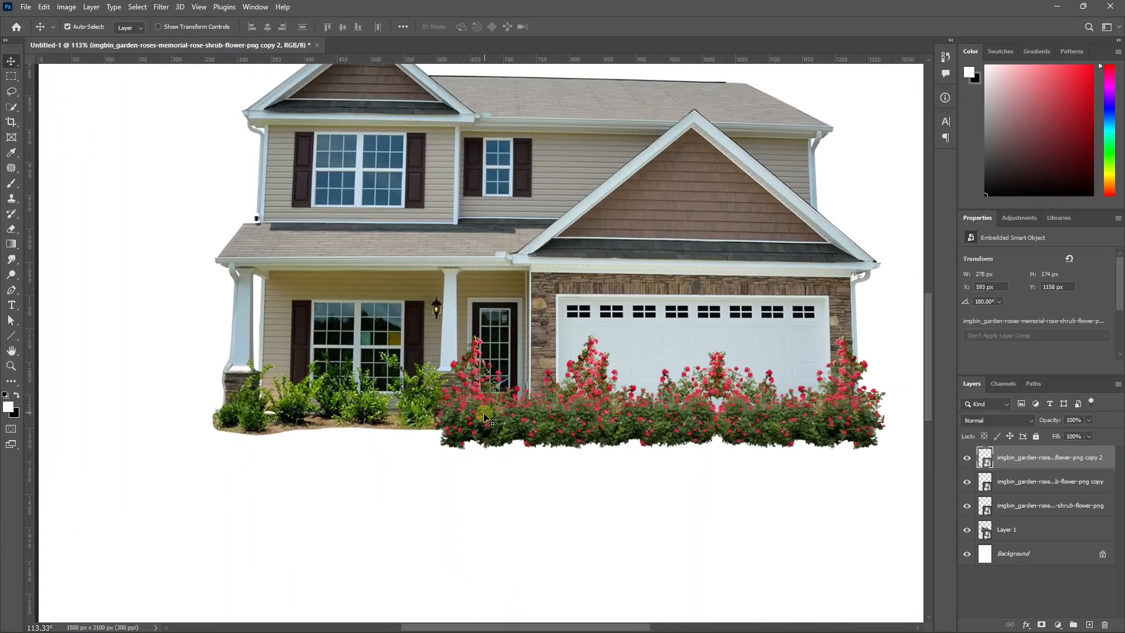
pyautogui.keyDown('ctrl'); pyautogui.click(756, 437); pyautogui.keyUp('ctrl')
pyautogui.moveTo(754, 434); pyautogui.dragTo(742, 425)
pyautogui.click(578, 455)
# Draw an ellipse shape about 1184 px wide and 290 px high directly beneath the house
pyautogui.scroll(-3, 579, 455)
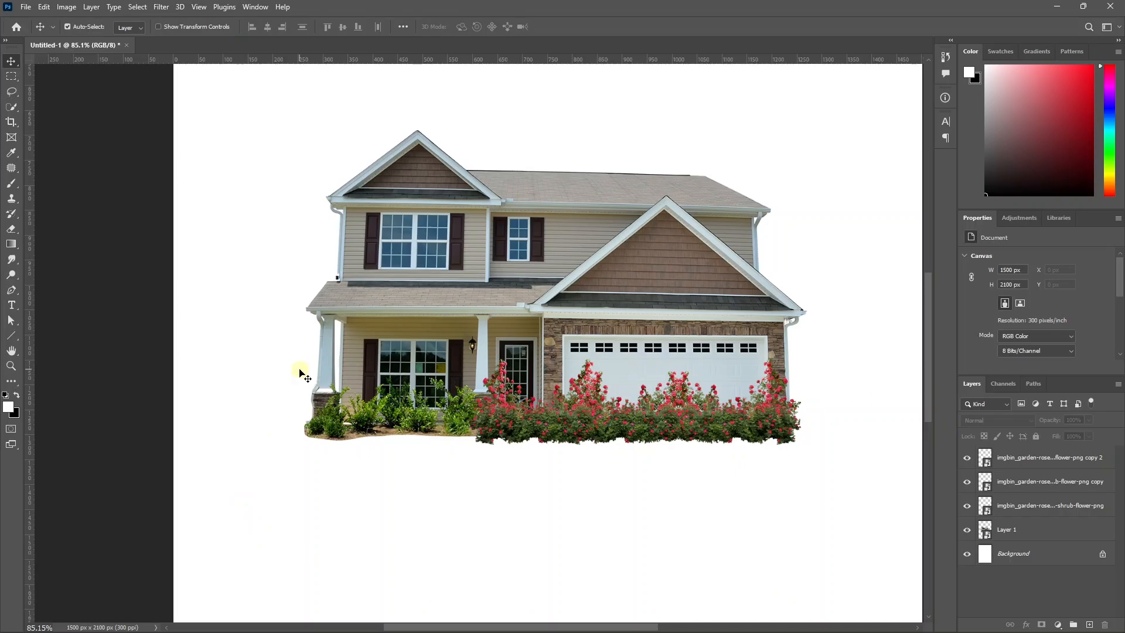
pyautogui.scroll(-3, 301, 375)
pyautogui.scroll(2, 398, 381)
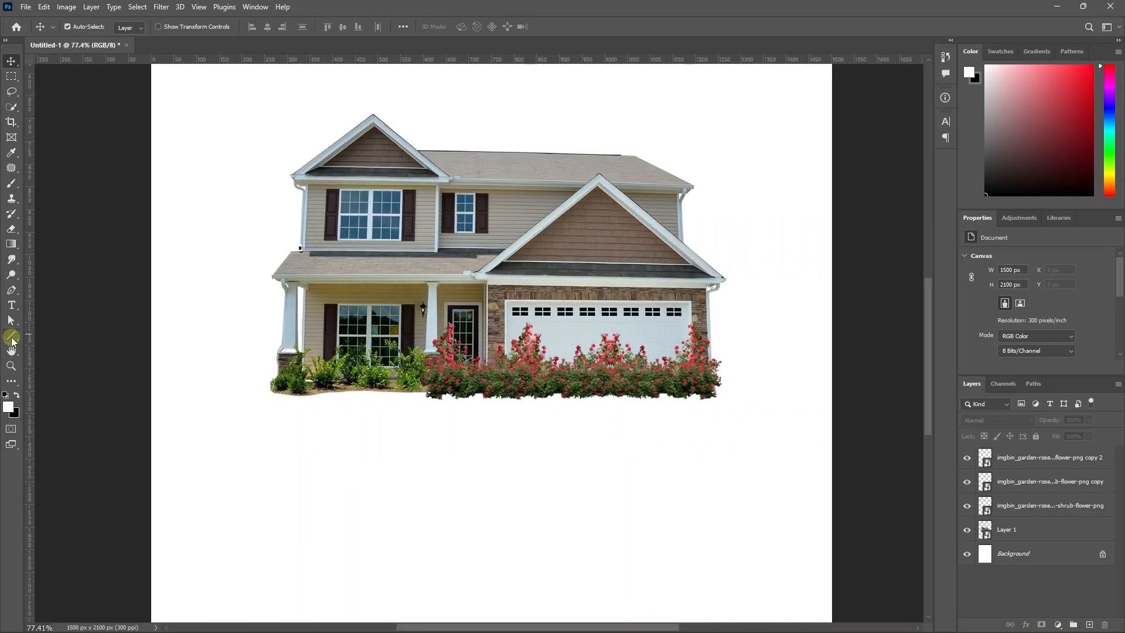
pyautogui.click(11, 338)
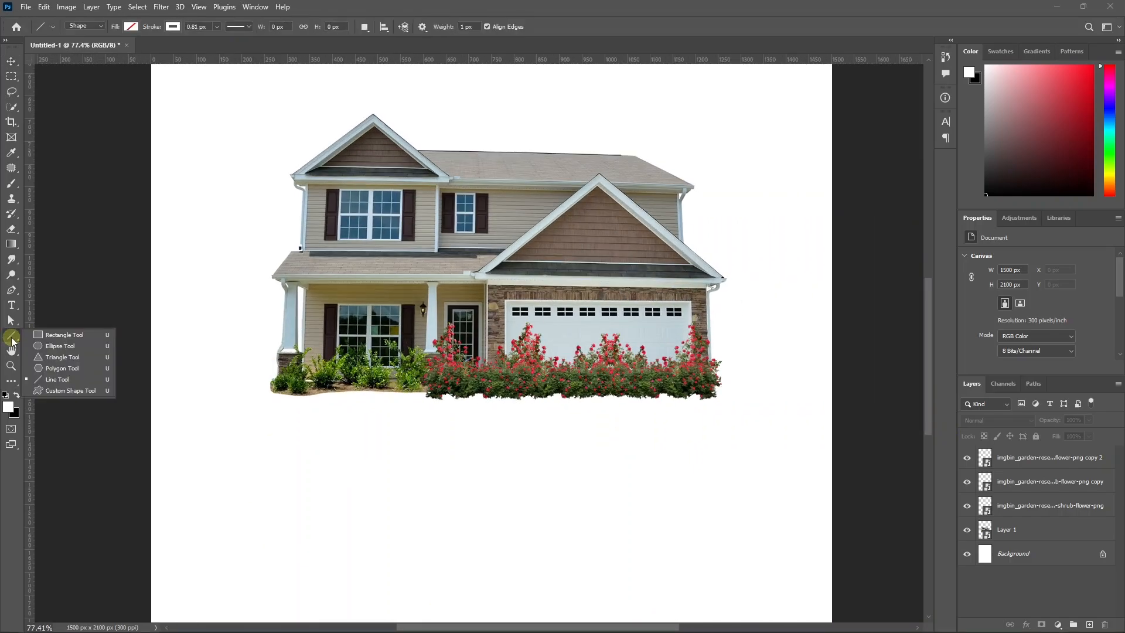
pyautogui.click(61, 347)
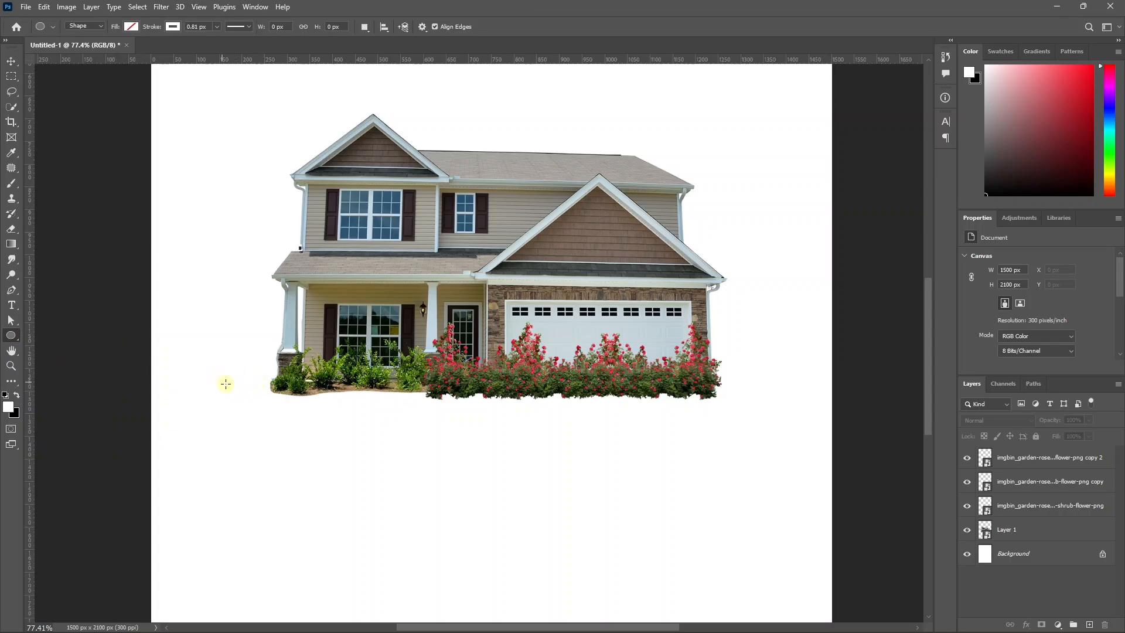
pyautogui.moveTo(236, 385); pyautogui.dragTo(773, 516)
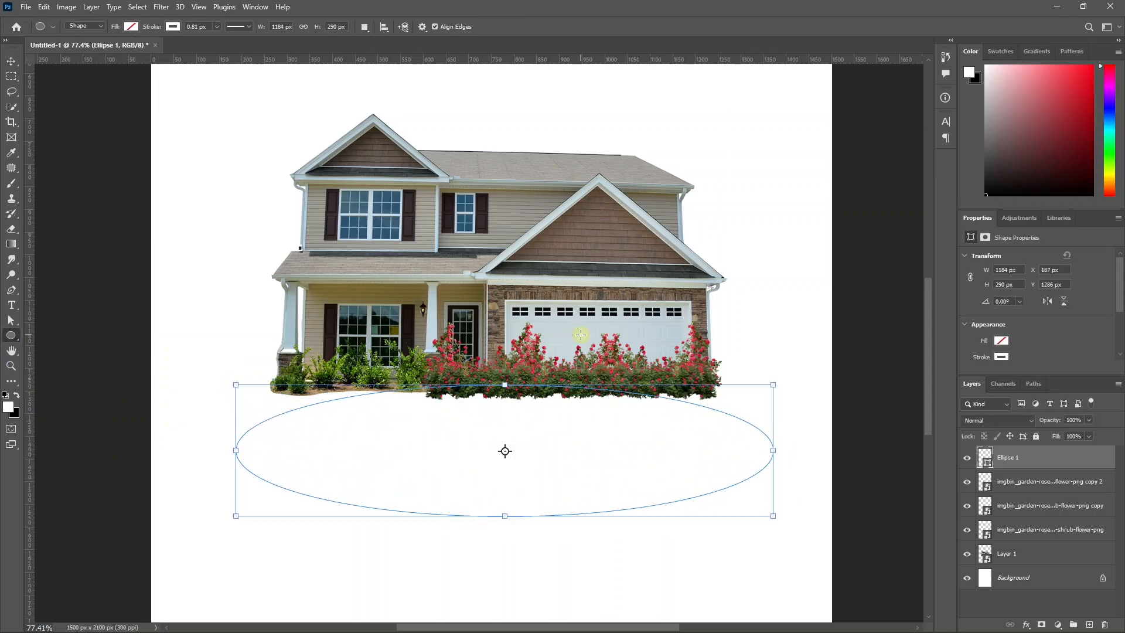
# Remove the ellipse's stroke and fill it with black
pyautogui.click(1000, 357)
pyautogui.click(1002, 341)
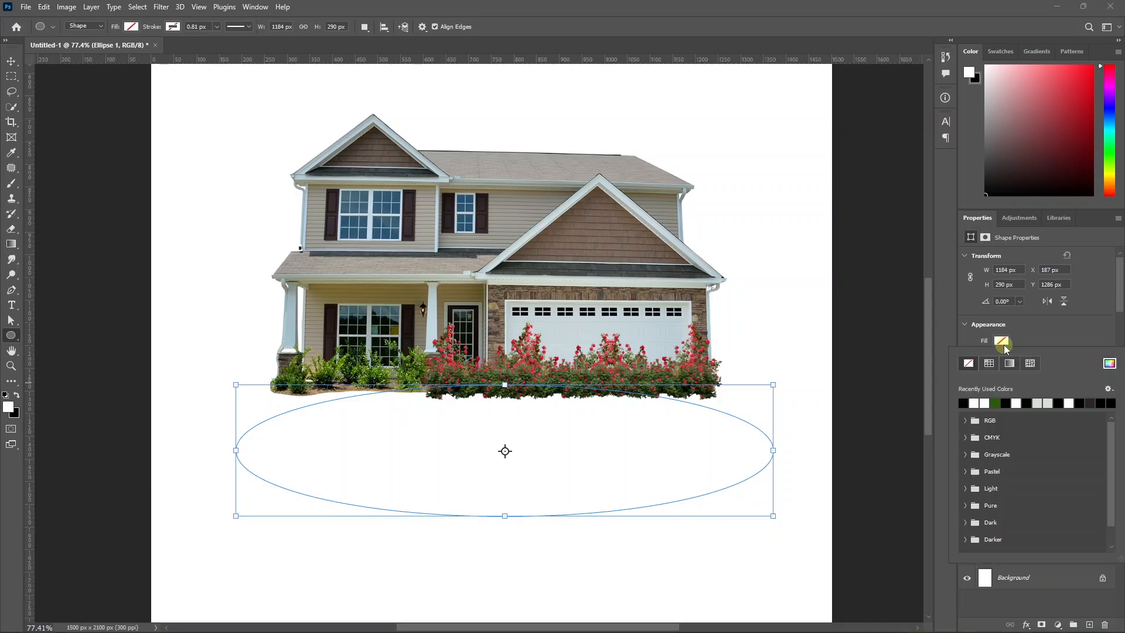
pyautogui.click(970, 404)
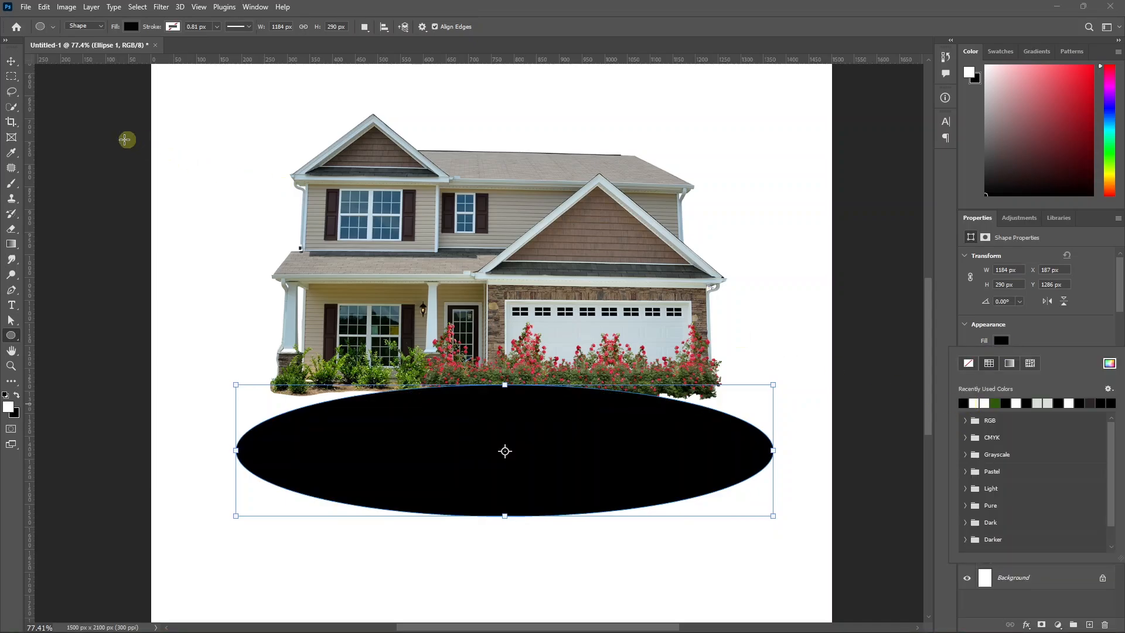
# Move the black ellipse up under the house's base and place its layer directly above the background, behind the house and shrubs
pyautogui.click(6, 61)
pyautogui.moveTo(507, 442); pyautogui.dragTo(495, 399)
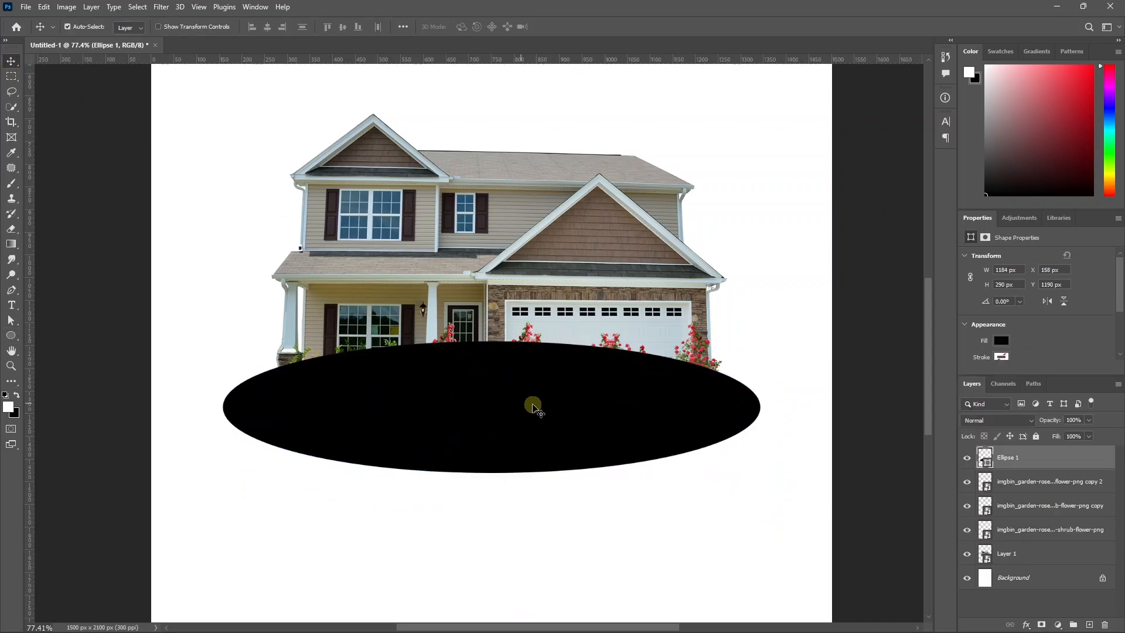
pyautogui.moveTo(1014, 456); pyautogui.dragTo(1018, 565)
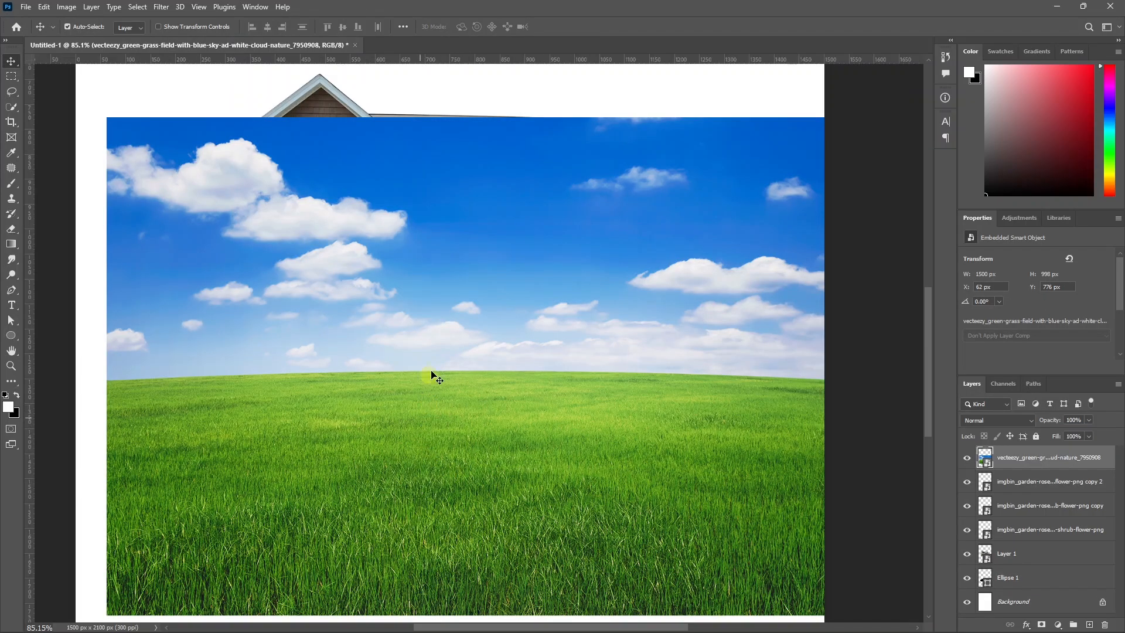
# Position the grass field image so its grassy area covers the ground ellipse beneath the house
pyautogui.scroll(-5, 418, 418)
pyautogui.moveTo(418, 418); pyautogui.dragTo(494, 238)
pyautogui.moveTo(434, 314); pyautogui.dragTo(391, 416)
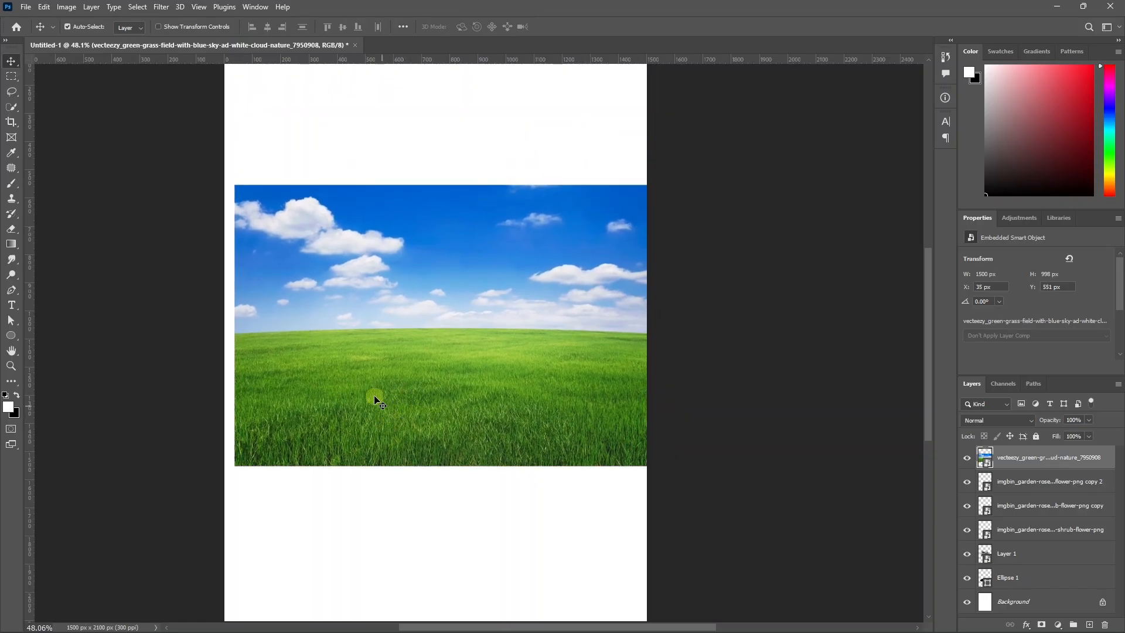
# Move the grass field layer directly above the ellipse layer and clip it to the ellipse
pyautogui.moveTo(1017, 465); pyautogui.dragTo(1042, 574)
pyautogui.rightClick(1032, 559)
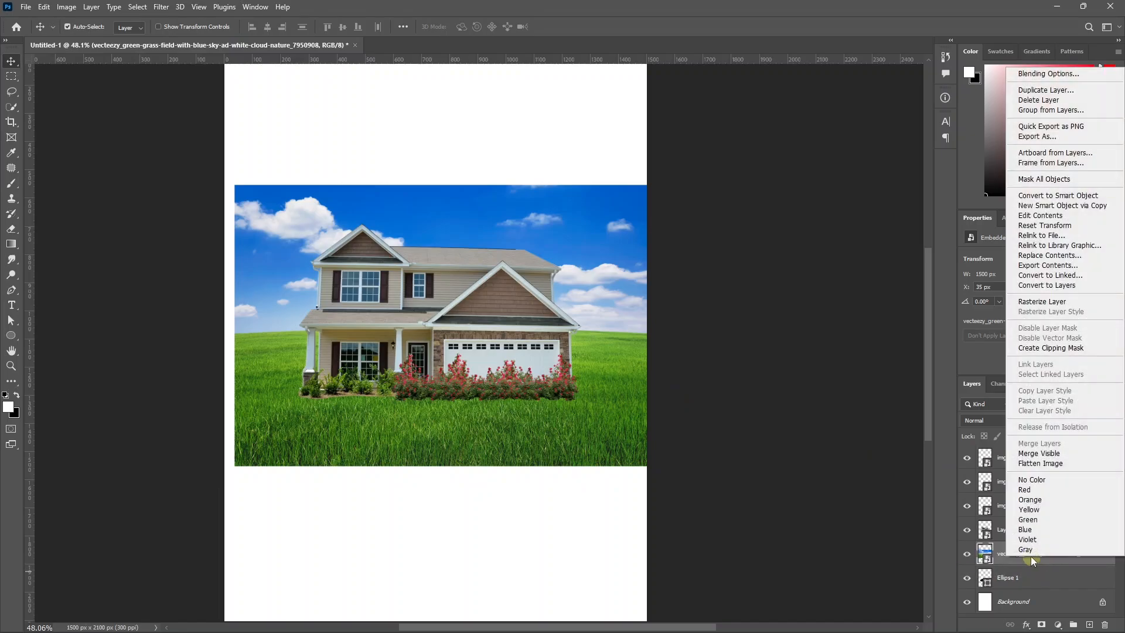
pyautogui.click(1036, 347)
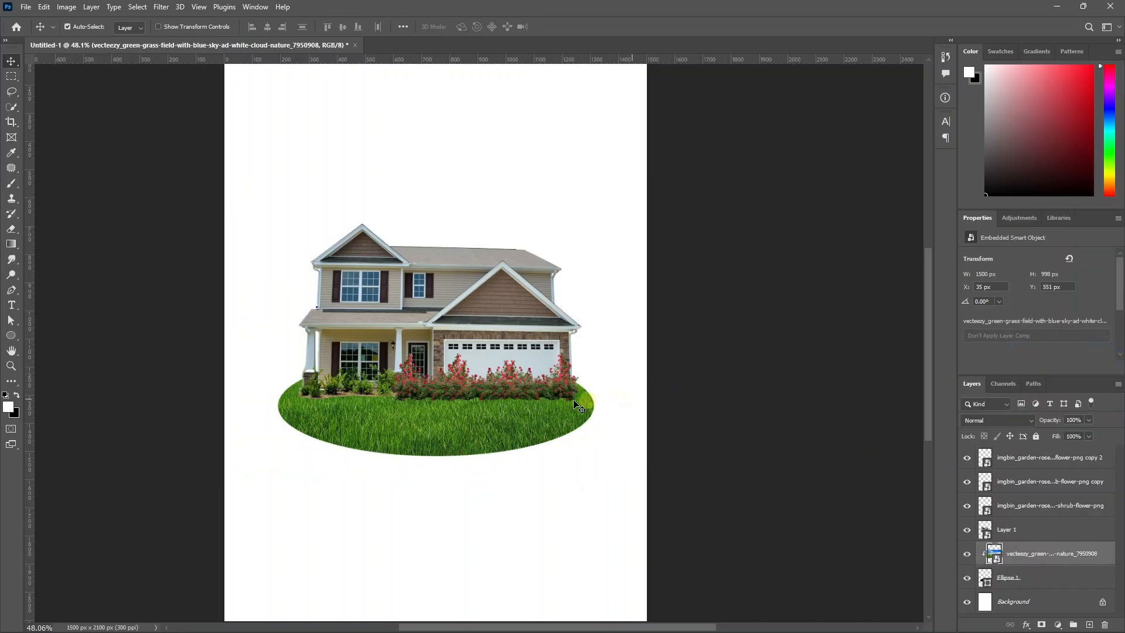
# Try shifting the clipped grass image down and to the right inside the ellipse, and undo the move
pyautogui.scroll(3, 484, 432)
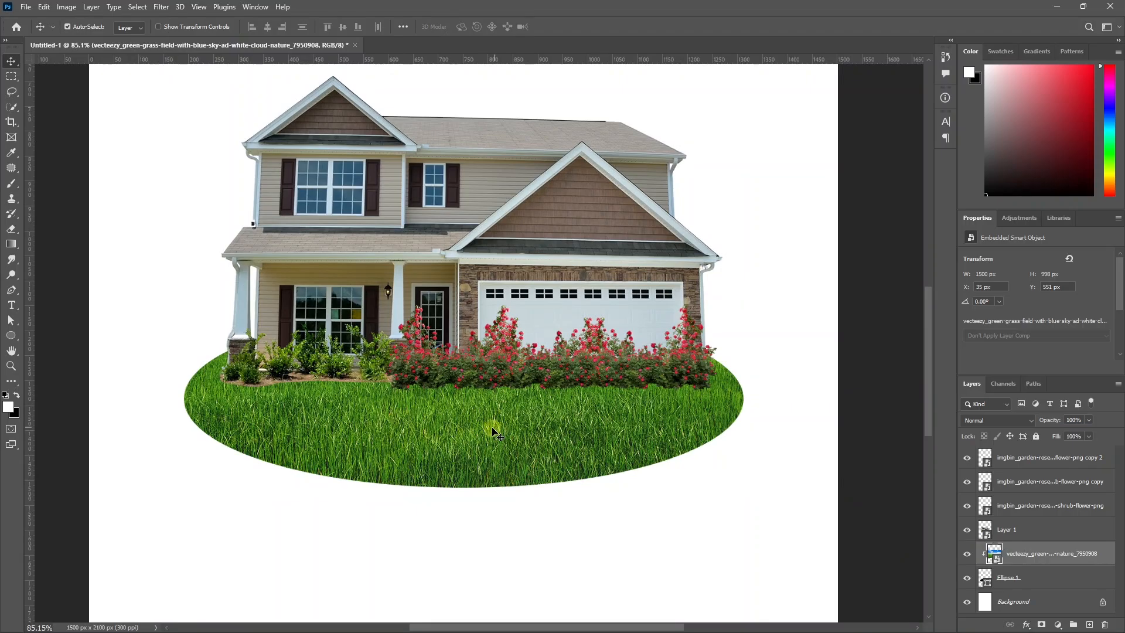
pyautogui.moveTo(492, 433); pyautogui.dragTo(577, 499)
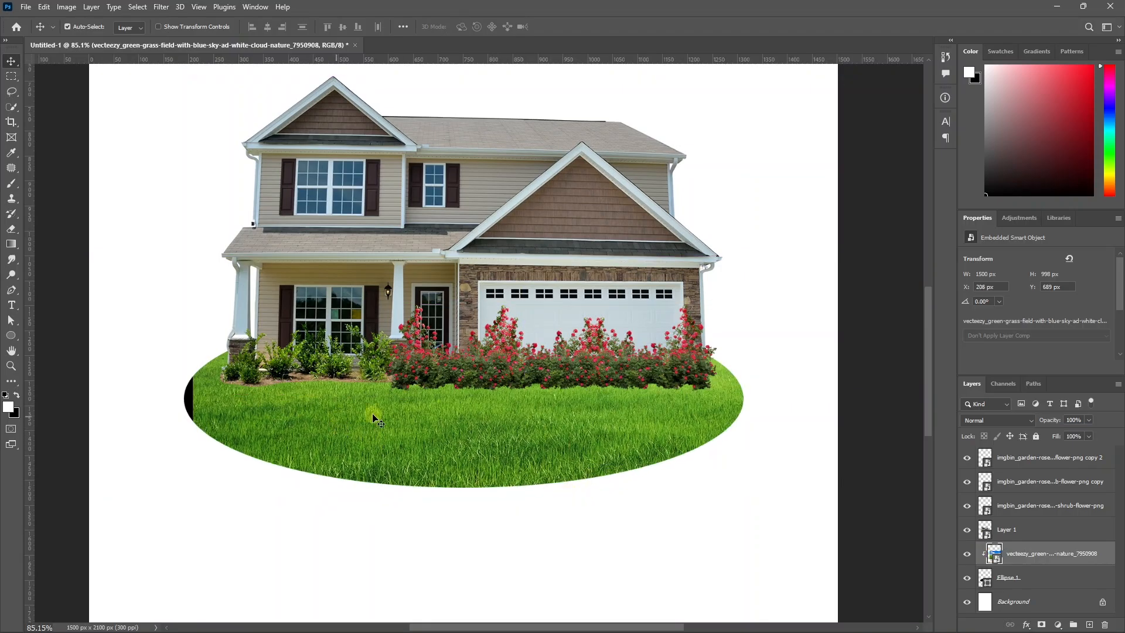
pyautogui.moveTo(219, 403); pyautogui.dragTo(219, 403)
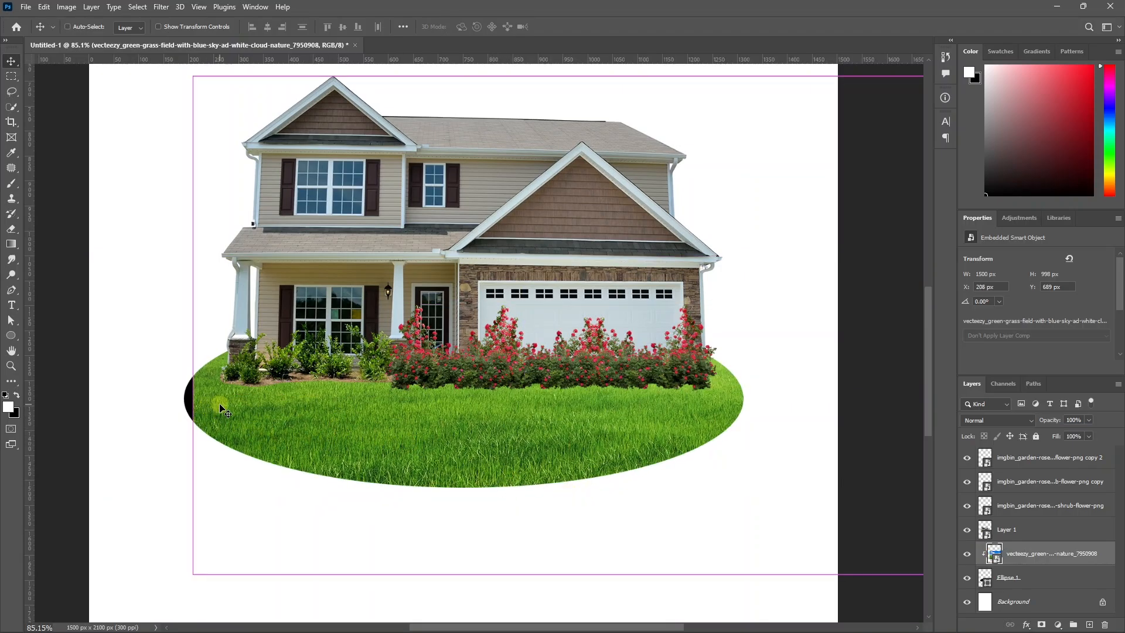
pyautogui.hotkey('ctrl', 'z')
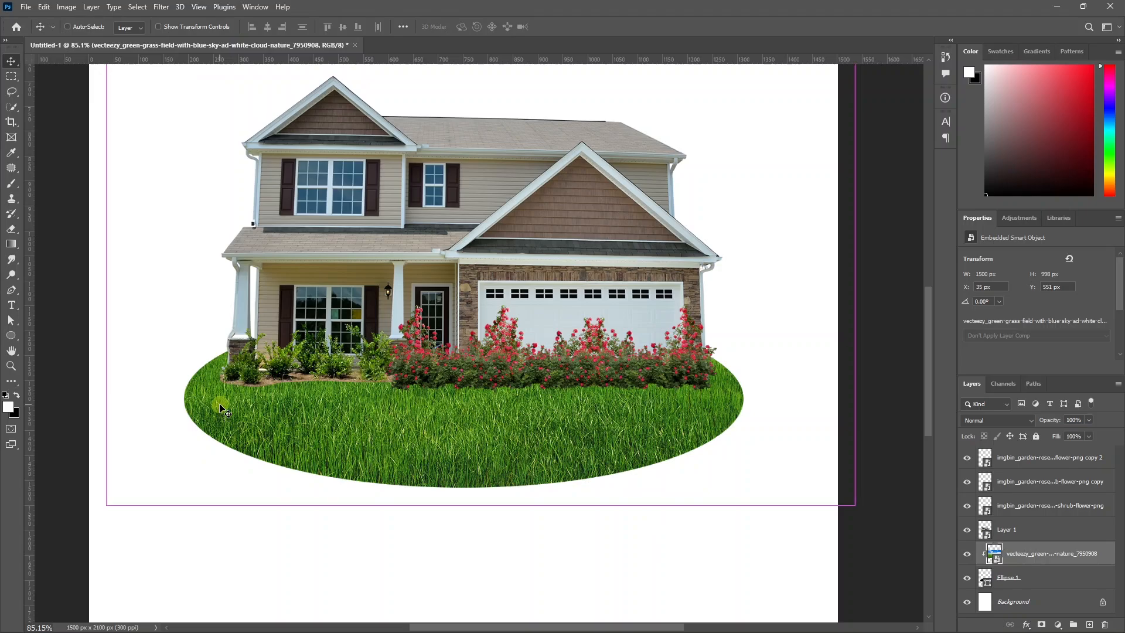
# Link the grass field layer with the ellipse layer
pyautogui.click(1027, 583)
pyautogui.rightClick(1025, 583)
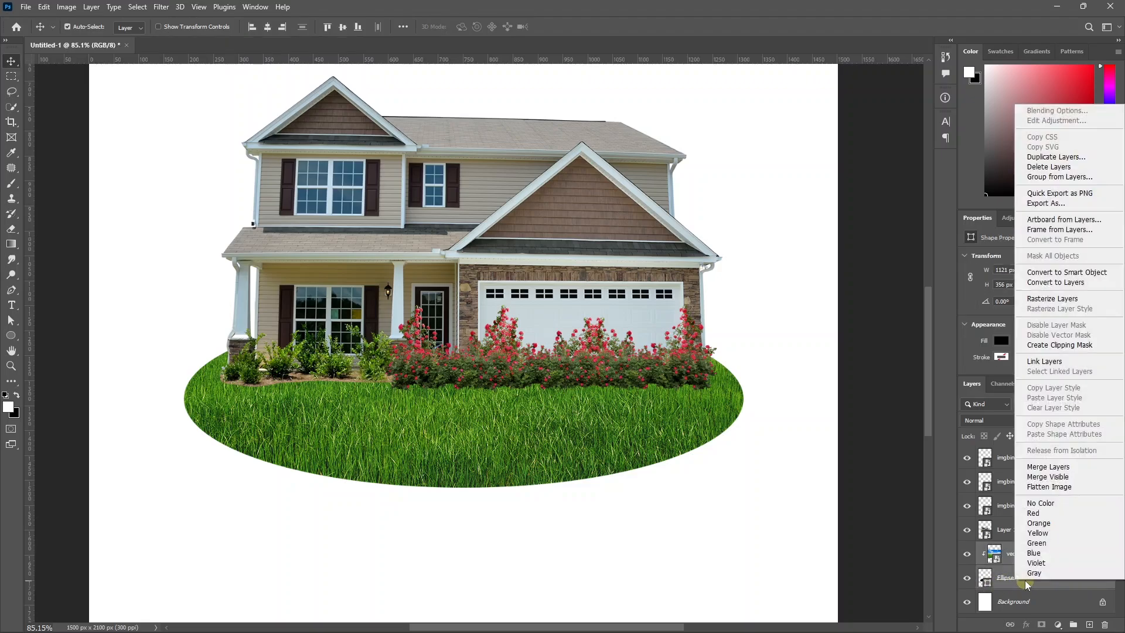
pyautogui.click(1052, 362)
pyautogui.click(737, 503)
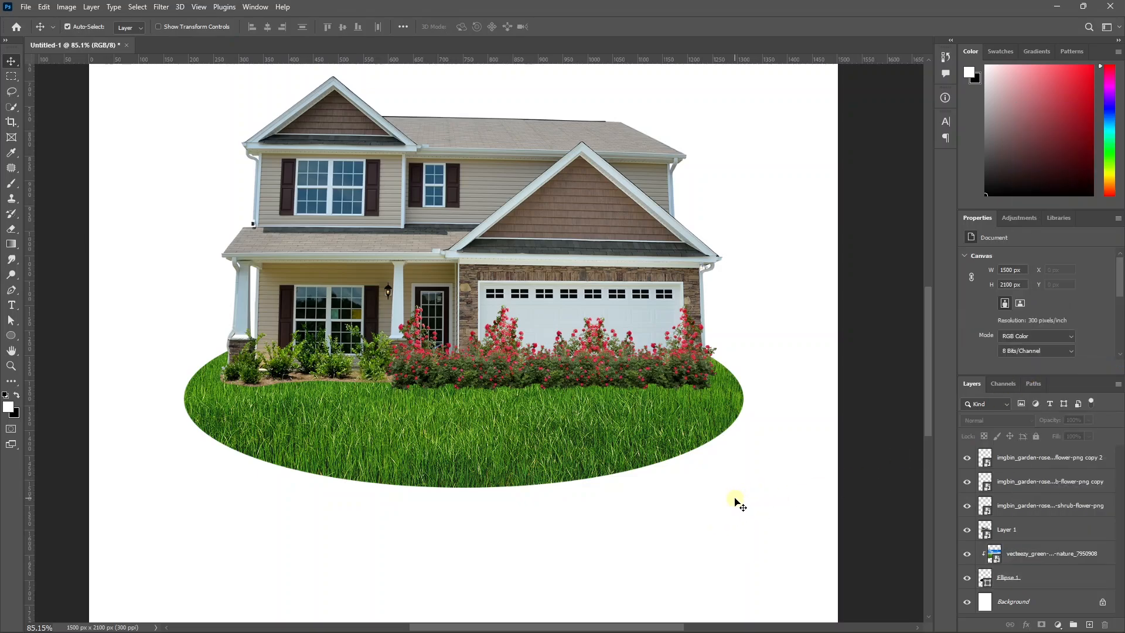
# Try moving the linked grass ellipse down below the house, and undo the move
pyautogui.moveTo(426, 422); pyautogui.dragTo(459, 529)
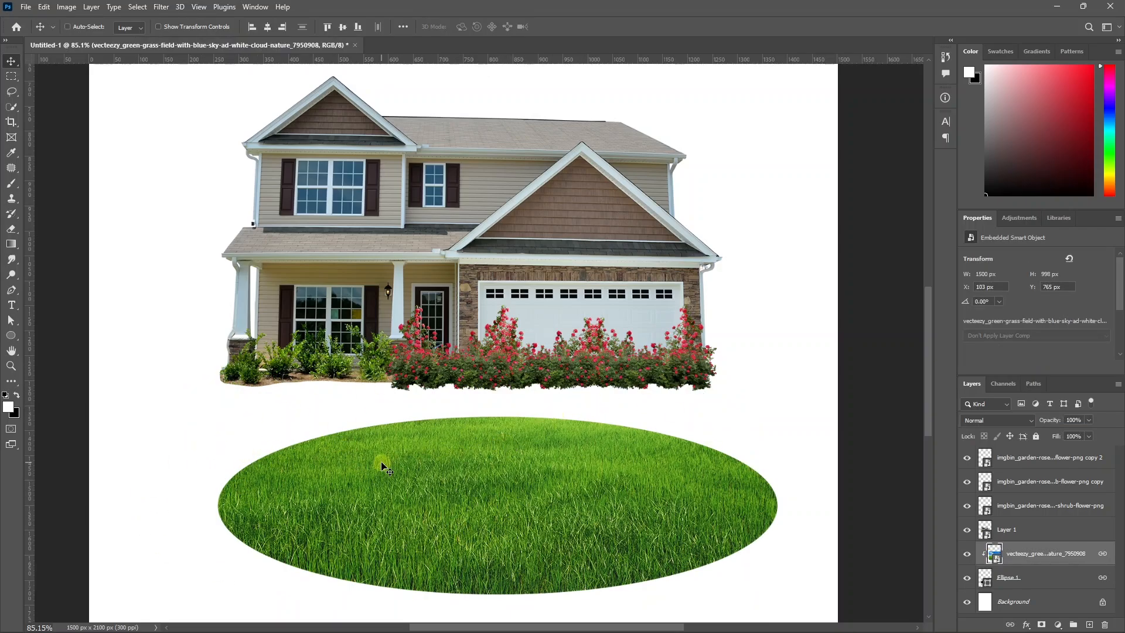
pyautogui.hotkey('ctrl', 'z')
pyautogui.scroll(-2, 680, 532)
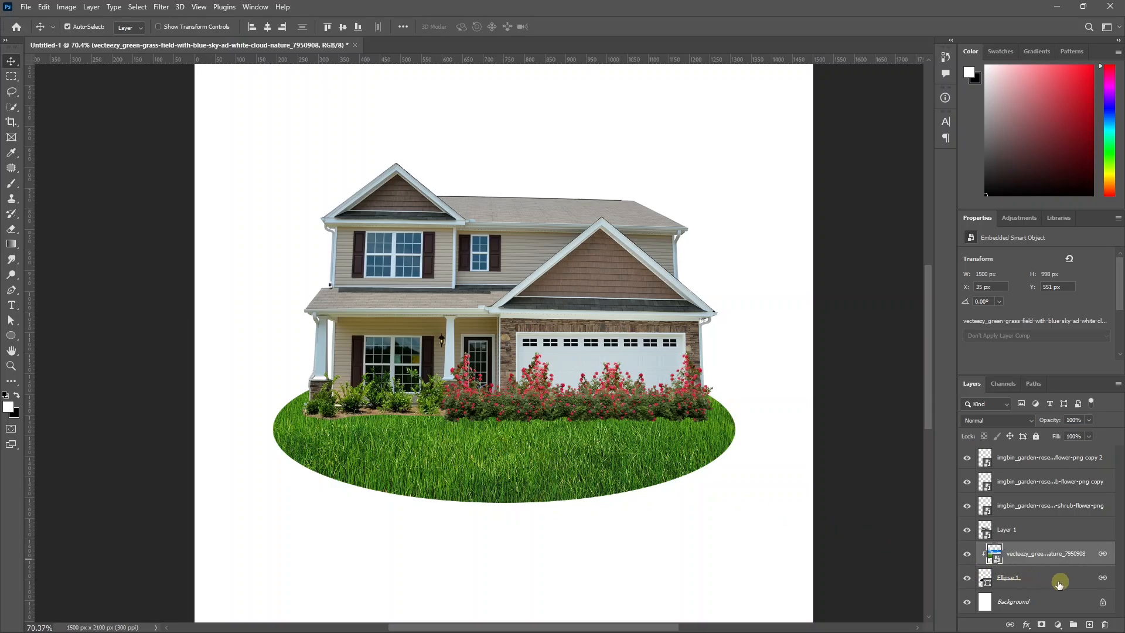
# Unlink the grass field and ellipse layers
pyautogui.keyDown('ctrl'); pyautogui.click(1017, 580); pyautogui.keyUp('ctrl')
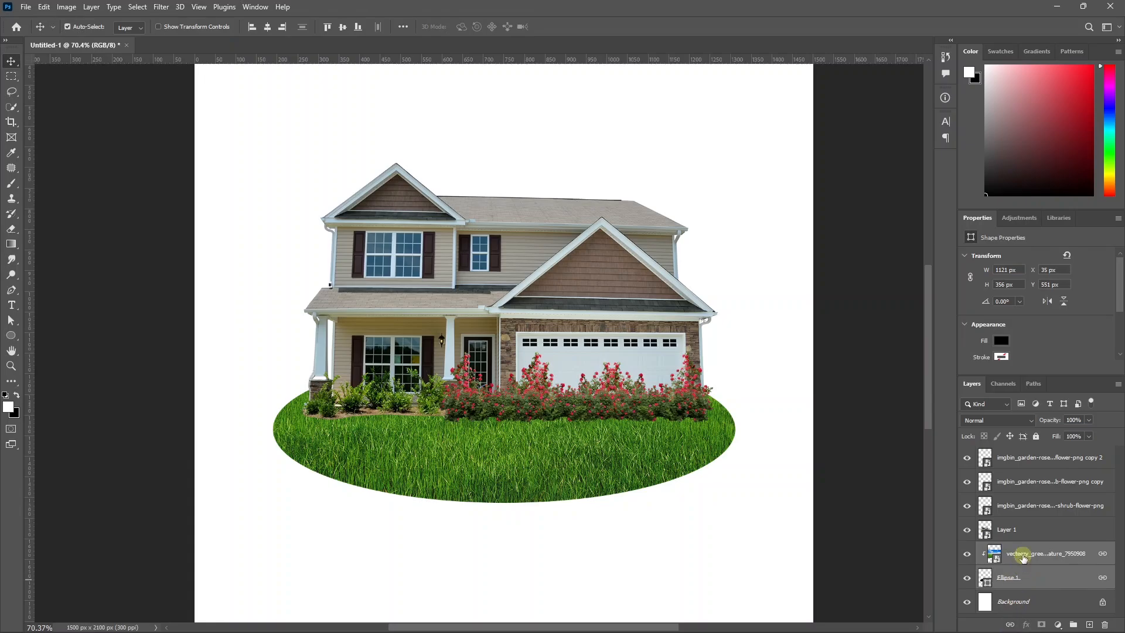
pyautogui.click(1012, 625)
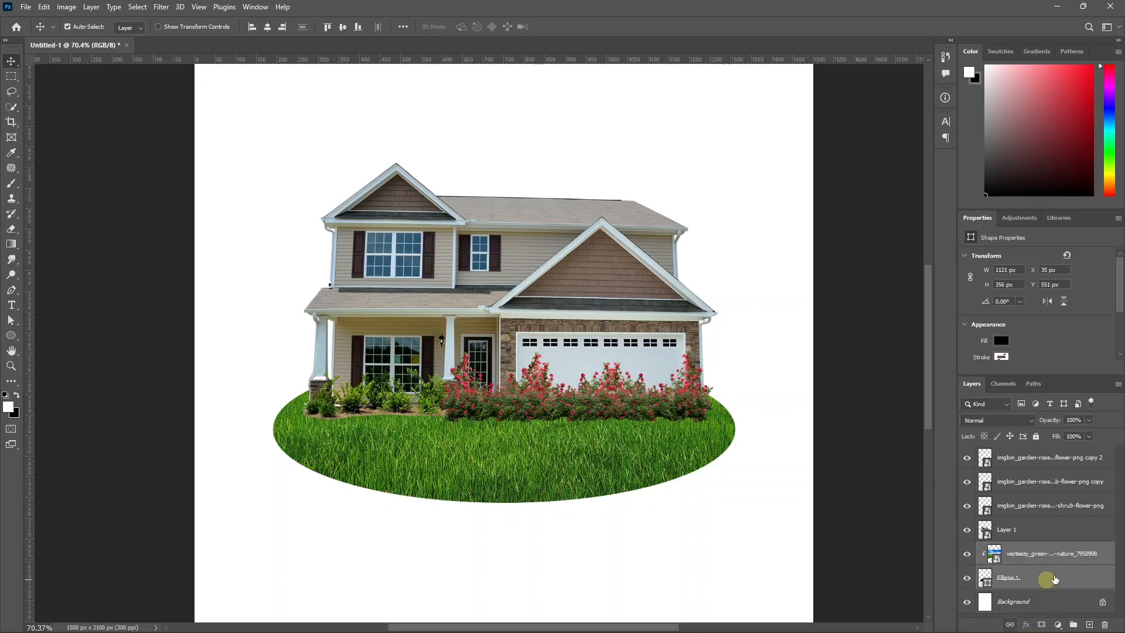
# Reduce the clipped grass image from its top edge so finer grass fills the ellipse
pyautogui.click(509, 454)
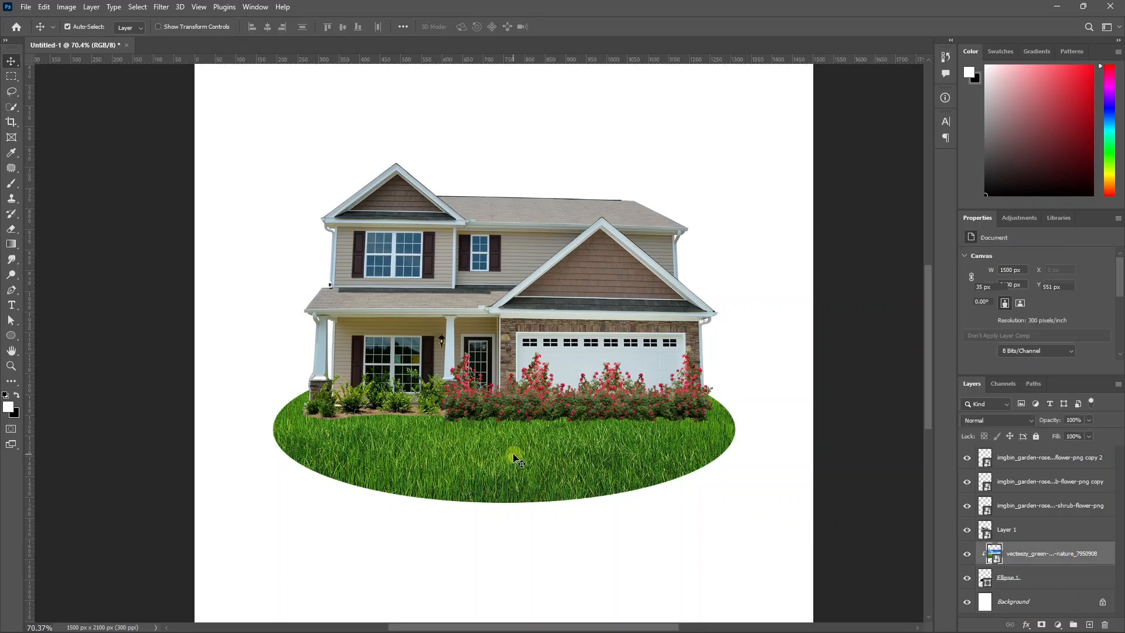
pyautogui.hotkey('ctrl', 't')
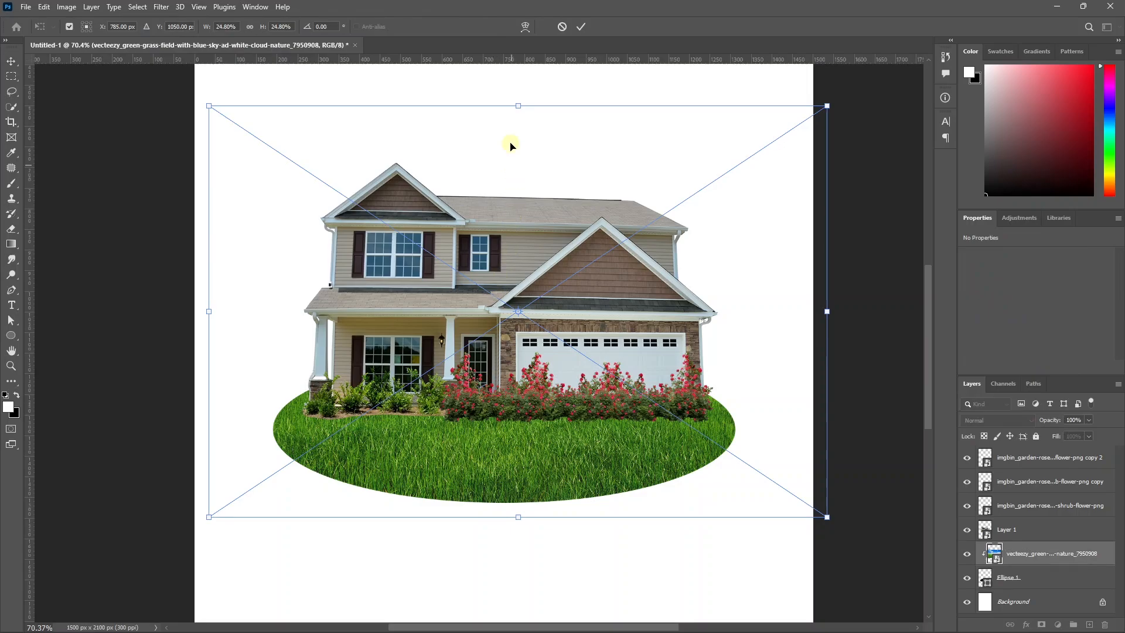
pyautogui.moveTo(518, 105); pyautogui.dragTo(503, 220)
pyautogui.press('Return')
pyautogui.click(1029, 578)
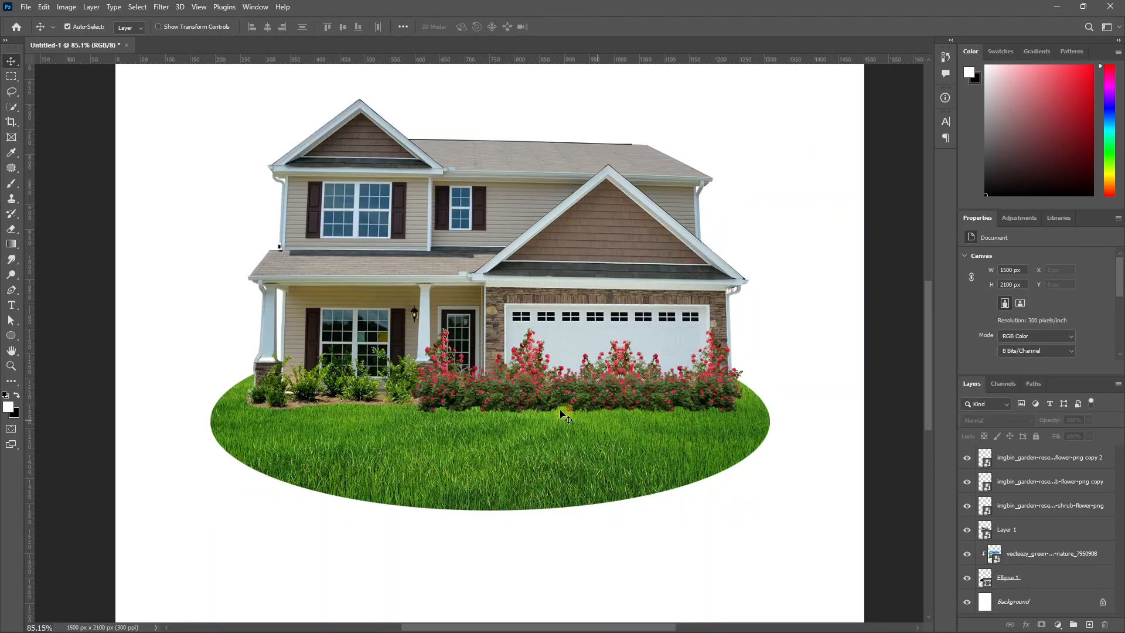
# Group the three rose shrub layers and add a layer mask to the group
pyautogui.click(478, 393)
pyautogui.click(638, 388)
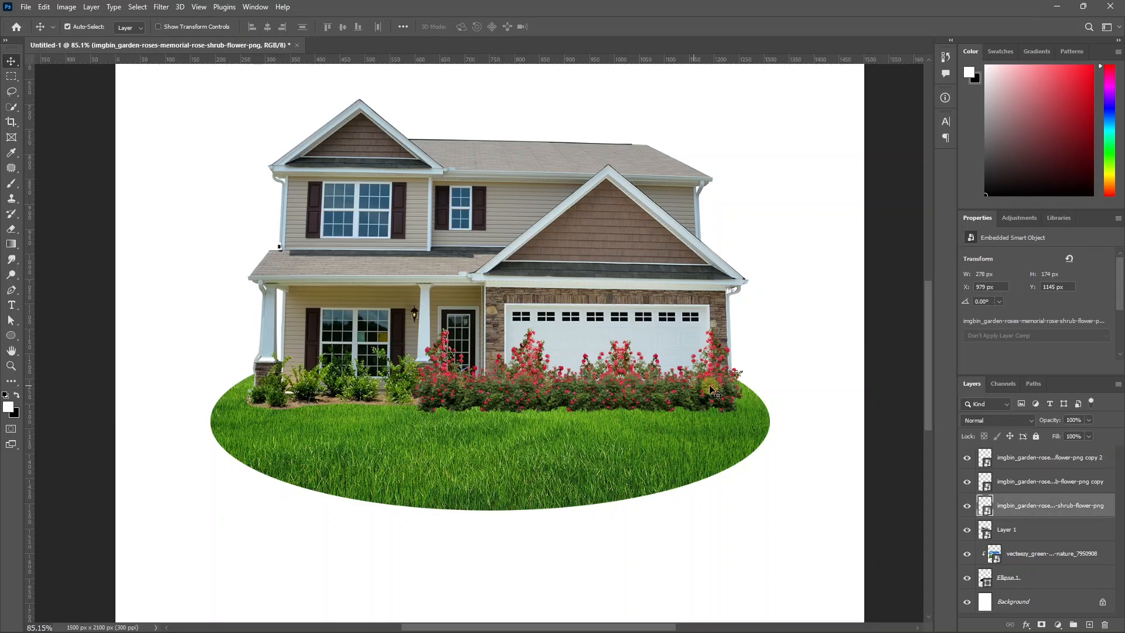
pyautogui.keyDown('shift'); pyautogui.click(1024, 460); pyautogui.keyUp('shift')
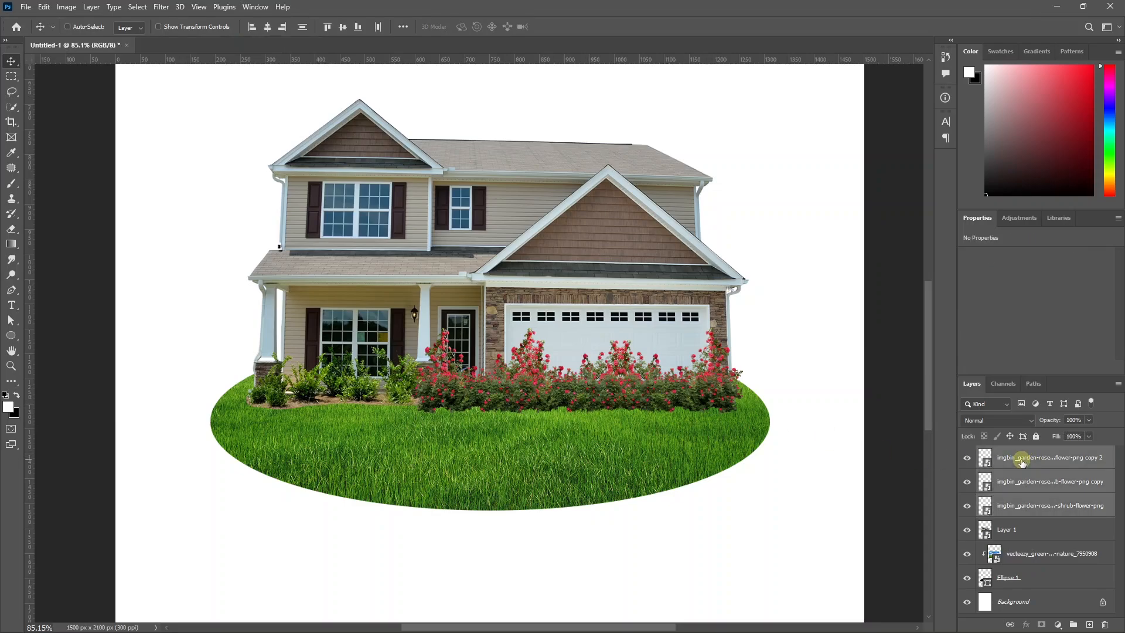
pyautogui.hotkey('ctrl', 'g')
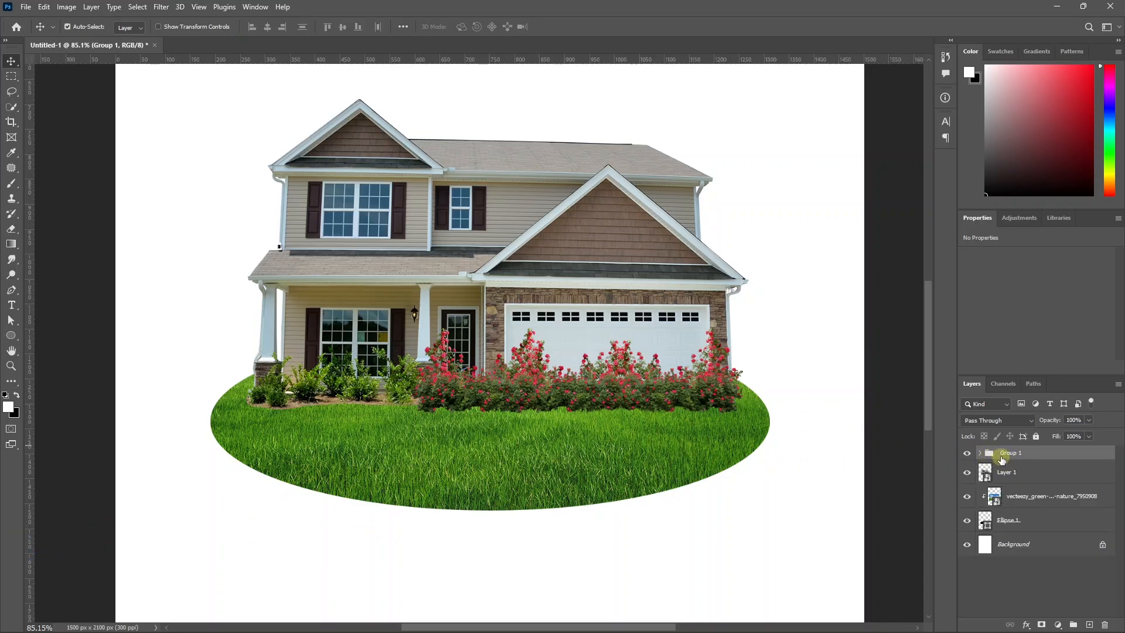
pyautogui.click(1043, 624)
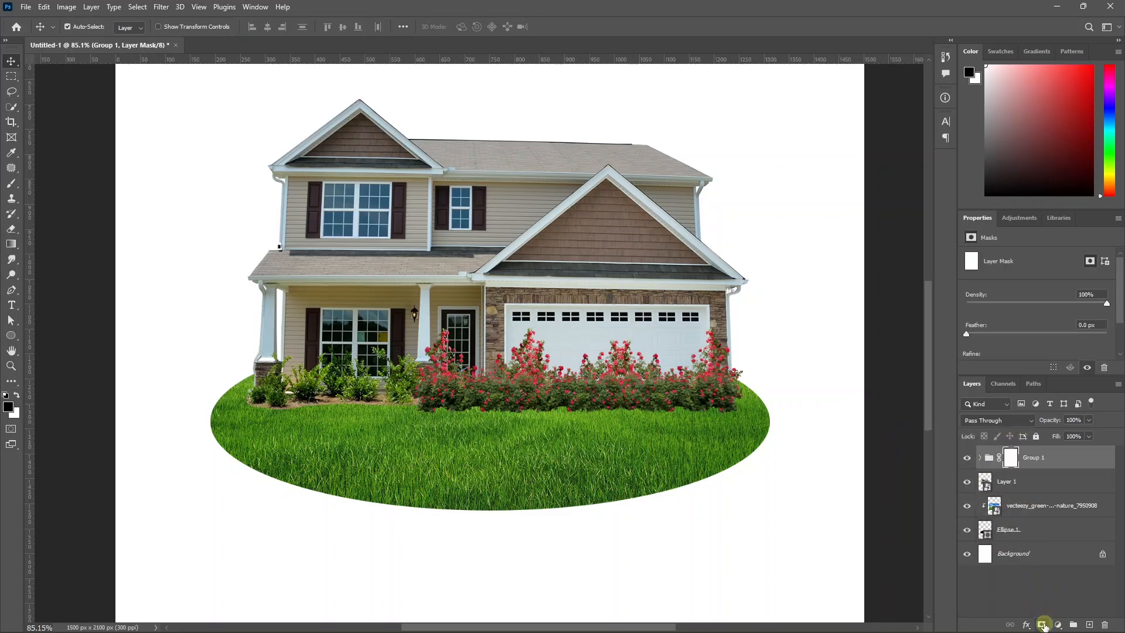
# Set the Brush tool to 45 px with a slightly raised hardness for masking the base of the rose shrubs
pyautogui.press('b')
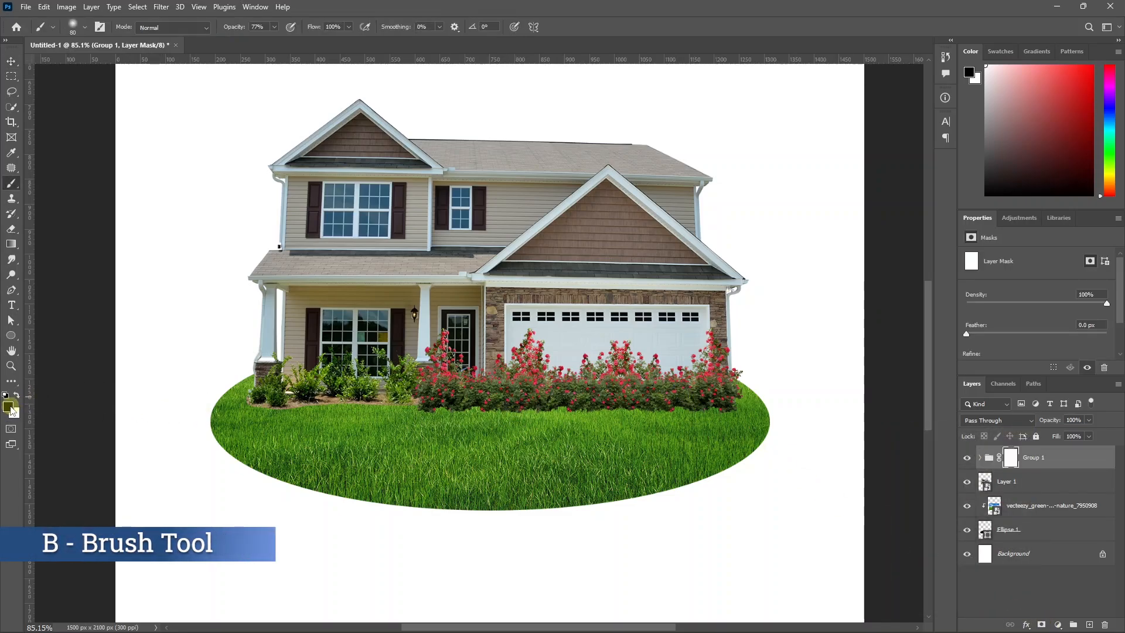
pyautogui.scroll(5, 656, 413)
pyautogui.scroll(-2, 587, 450)
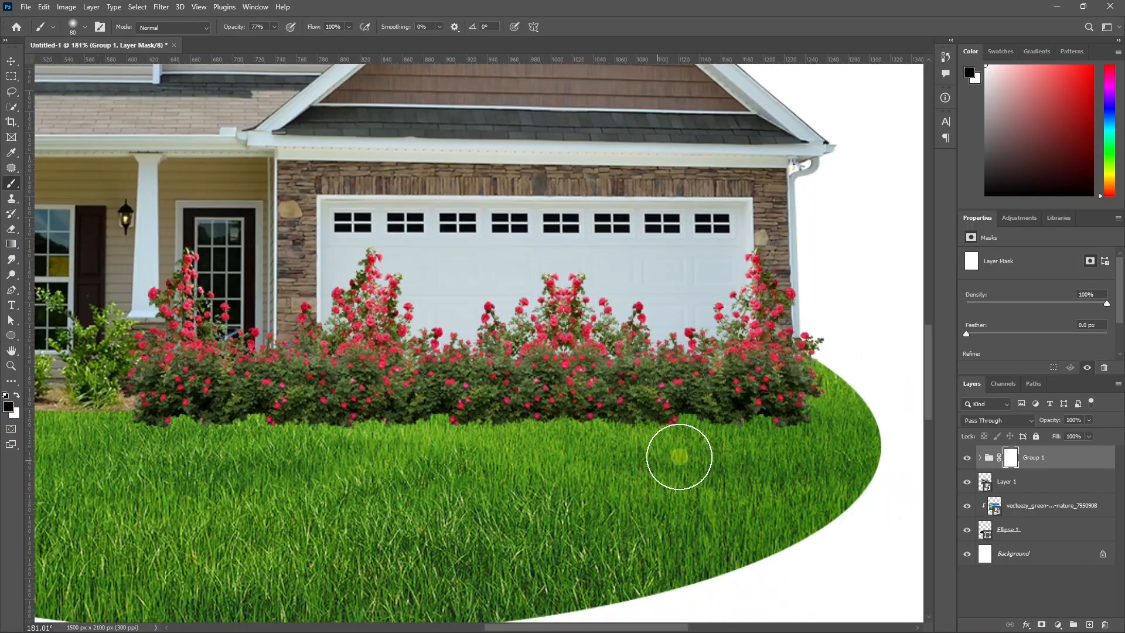
pyautogui.scroll(1, 679, 456)
pyautogui.press('[')
pyautogui.press('[')
pyautogui.press('[')
pyautogui.press('[')
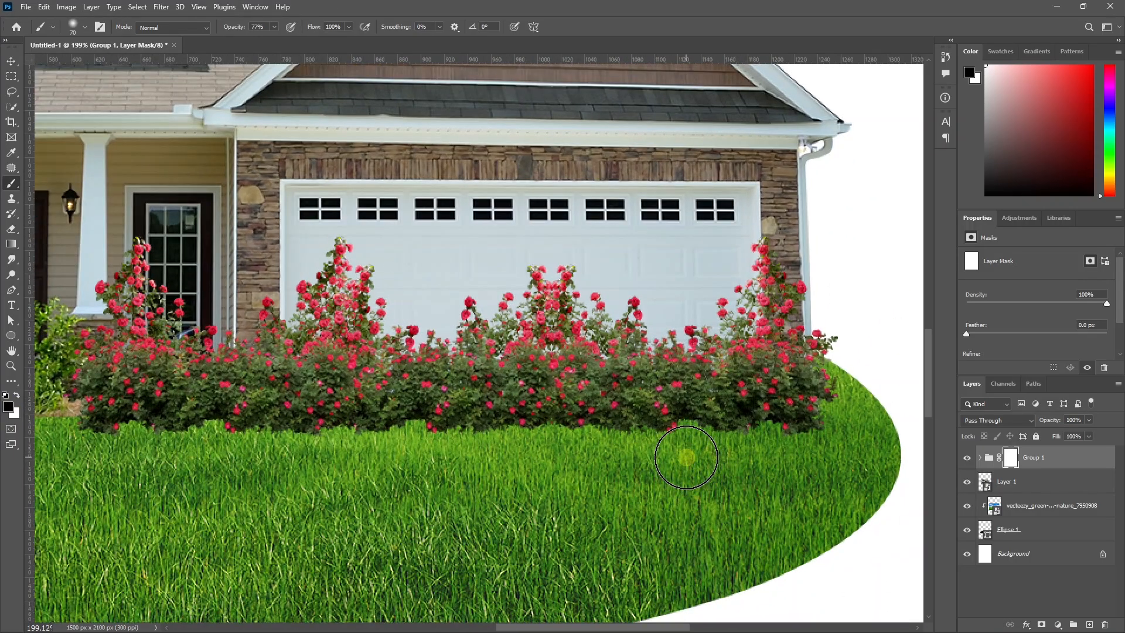
pyautogui.click(86, 31)
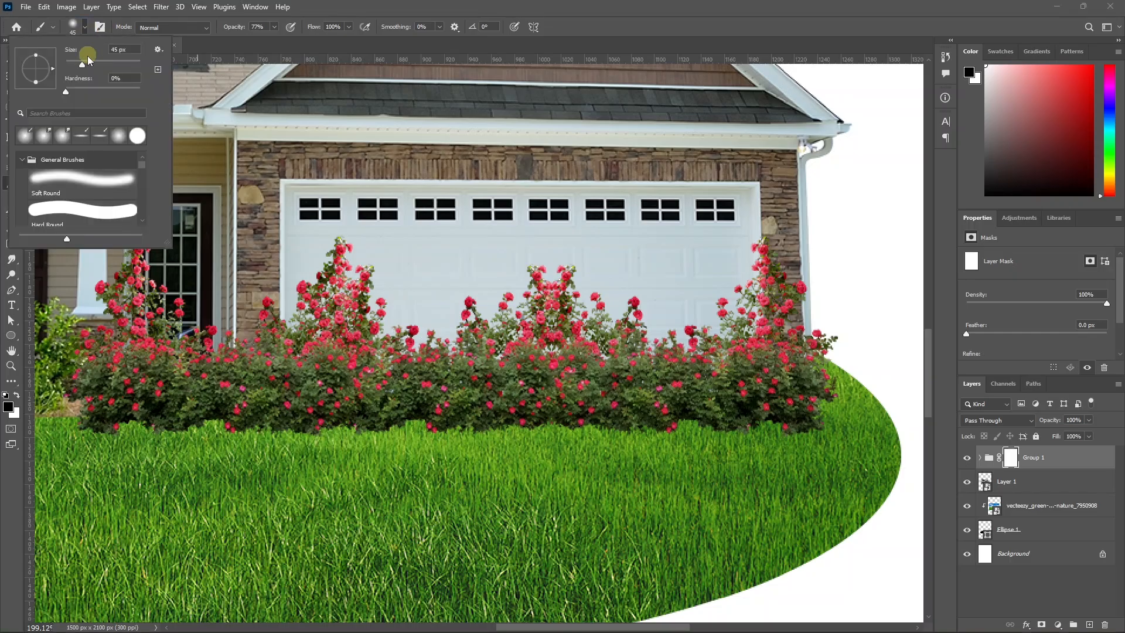
pyautogui.moveTo(68, 92); pyautogui.dragTo(95, 94)
pyautogui.click(76, 27)
pyautogui.scroll(2, 791, 463)
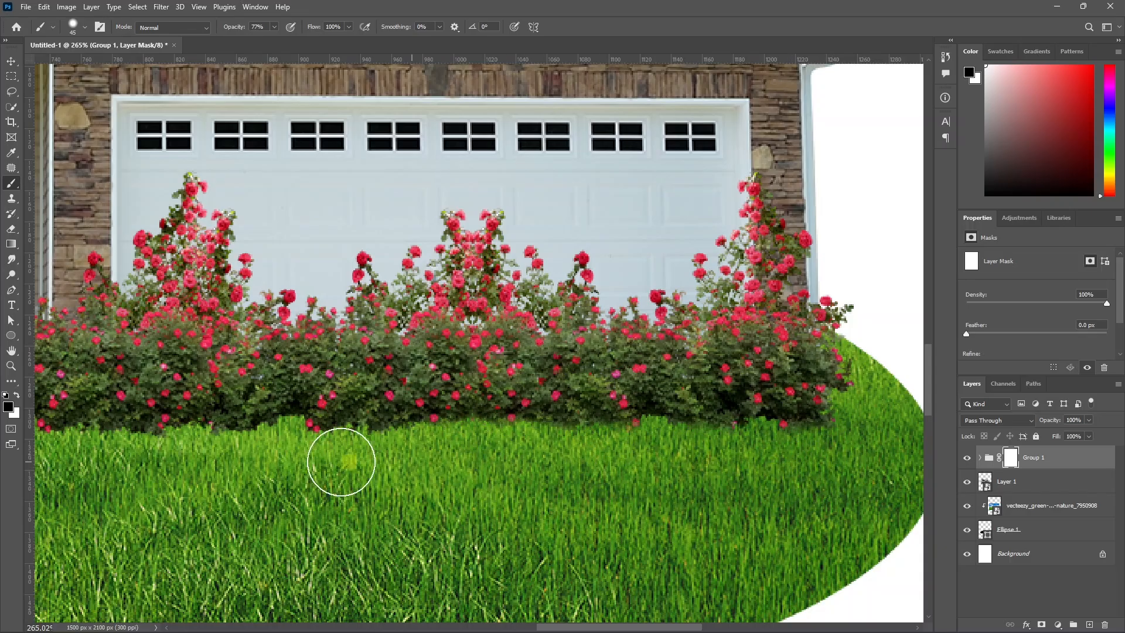
pyautogui.scroll(-4, 269, 407)
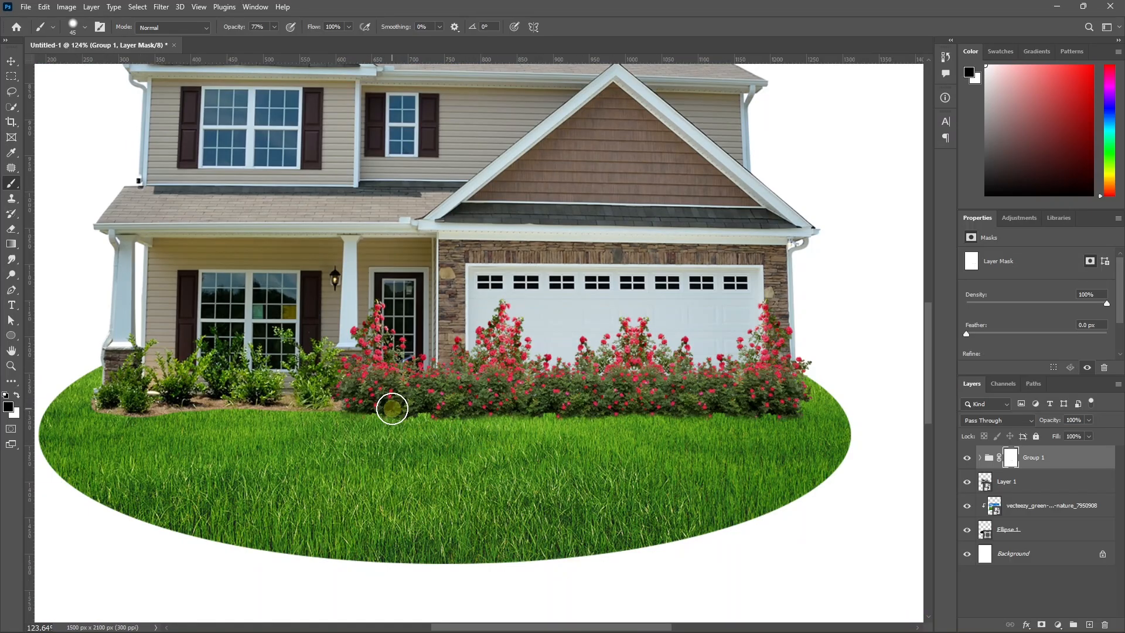
pyautogui.moveTo(406, 445); pyautogui.dragTo(519, 467)
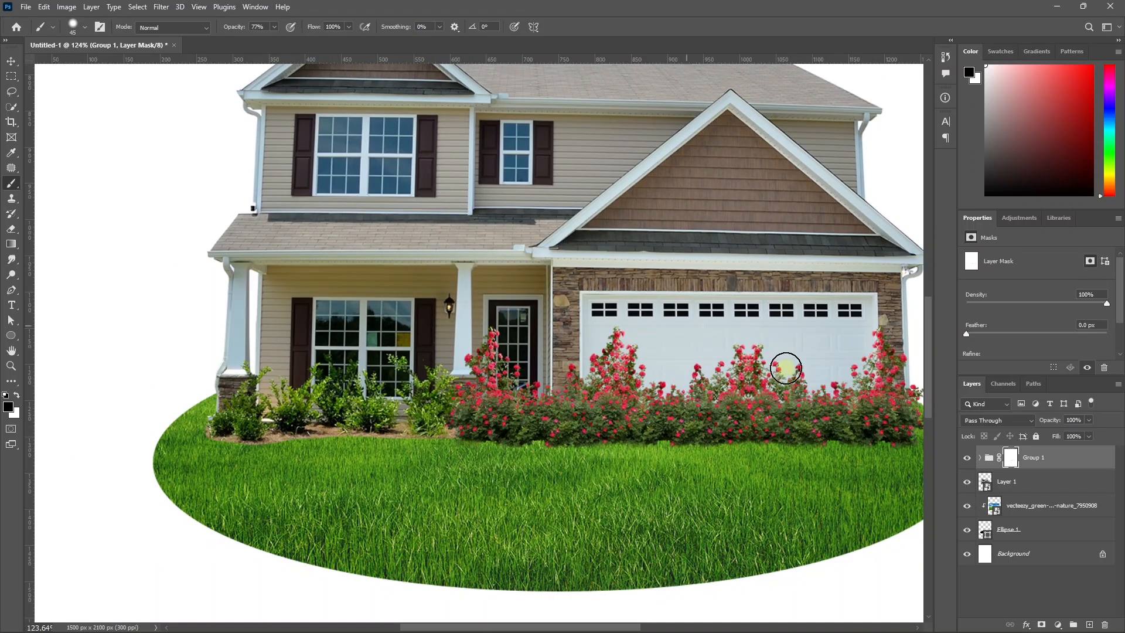
# Add a layer mask to the house layer and paint black along the mulch edge below the green bushes
pyautogui.click(1005, 486)
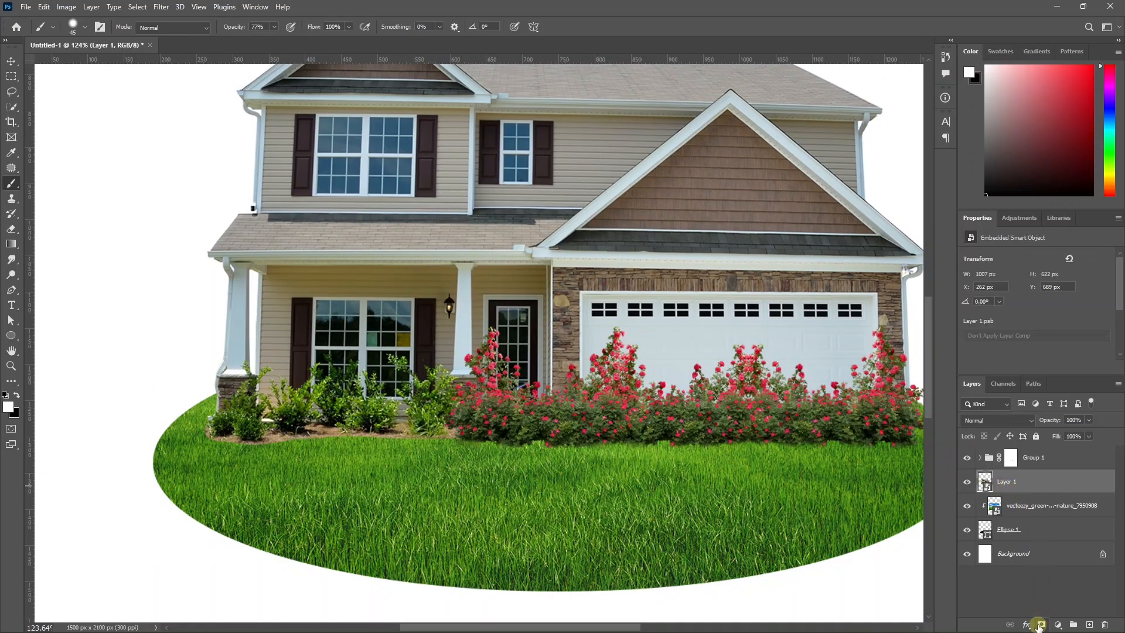
pyautogui.click(1039, 626)
pyautogui.press('x')
pyautogui.scroll(4, 260, 437)
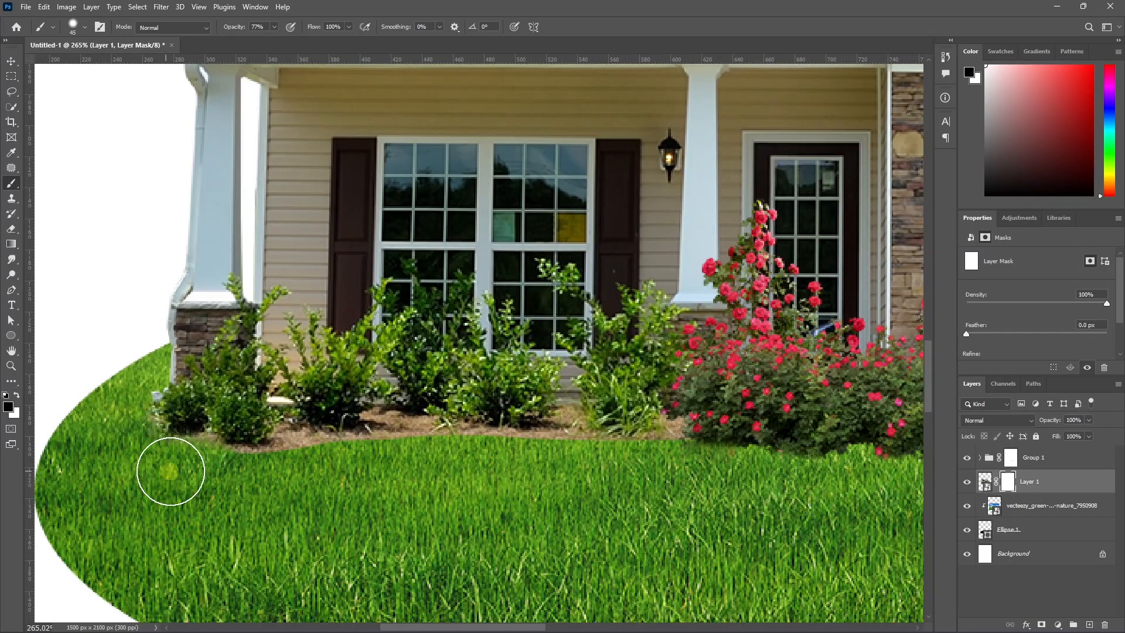
pyautogui.moveTo(171, 471)
pyautogui.mouseDown()
pyautogui.moveTo(449, 463)
pyautogui.moveTo(304, 490)
pyautogui.moveTo(415, 453)
pyautogui.moveTo(634, 465)
pyautogui.mouseUp()
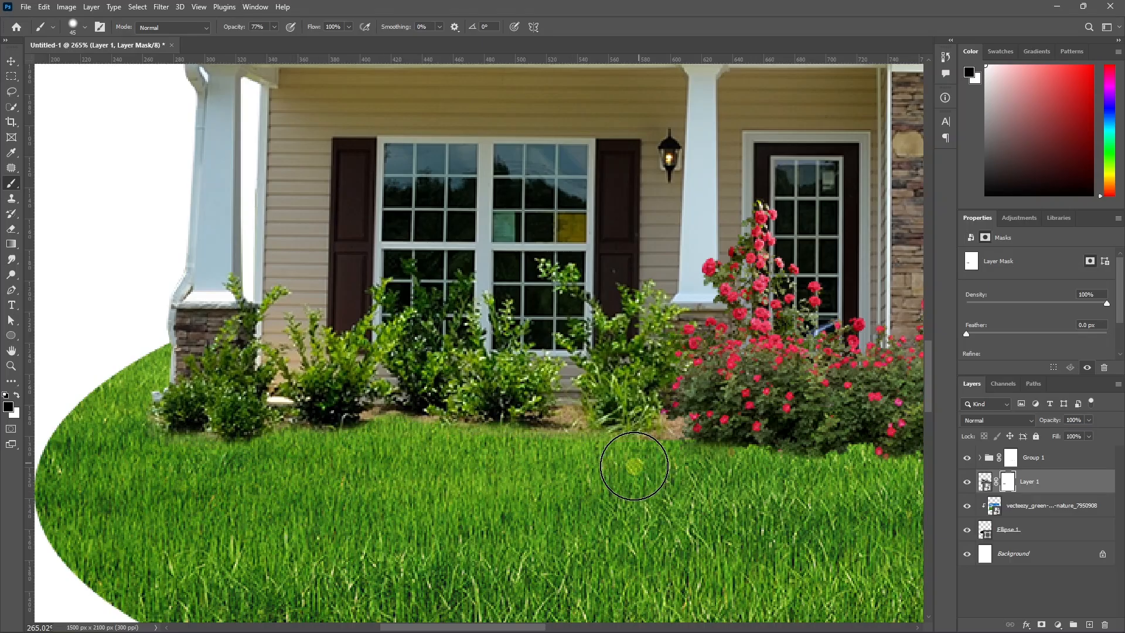
# Reduce the brush to 25 px and mask out the remaining mulch between and beneath the green bushes
pyautogui.press('[')
pyautogui.press('[')
pyautogui.press('[')
pyautogui.press('[')
pyautogui.moveTo(564, 434)
pyautogui.mouseDown()
pyautogui.moveTo(409, 436)
pyautogui.moveTo(390, 426)
pyautogui.moveTo(509, 441)
pyautogui.mouseUp()
pyautogui.scroll(-1, 357, 454)
pyautogui.scroll(-1, 589, 536)
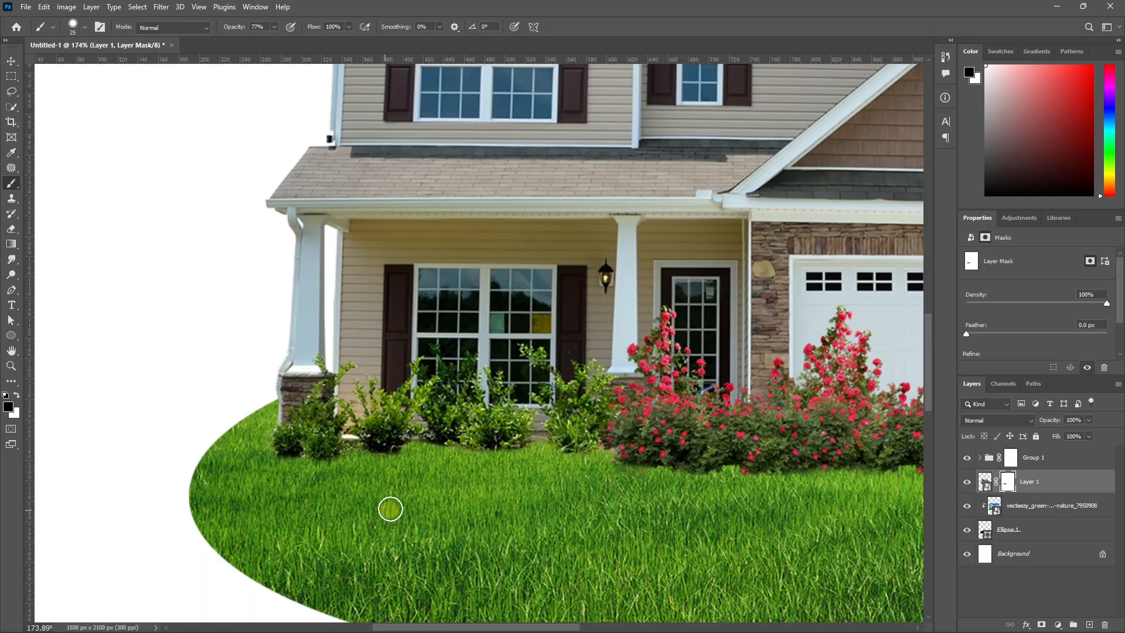
pyautogui.scroll(1, 497, 459)
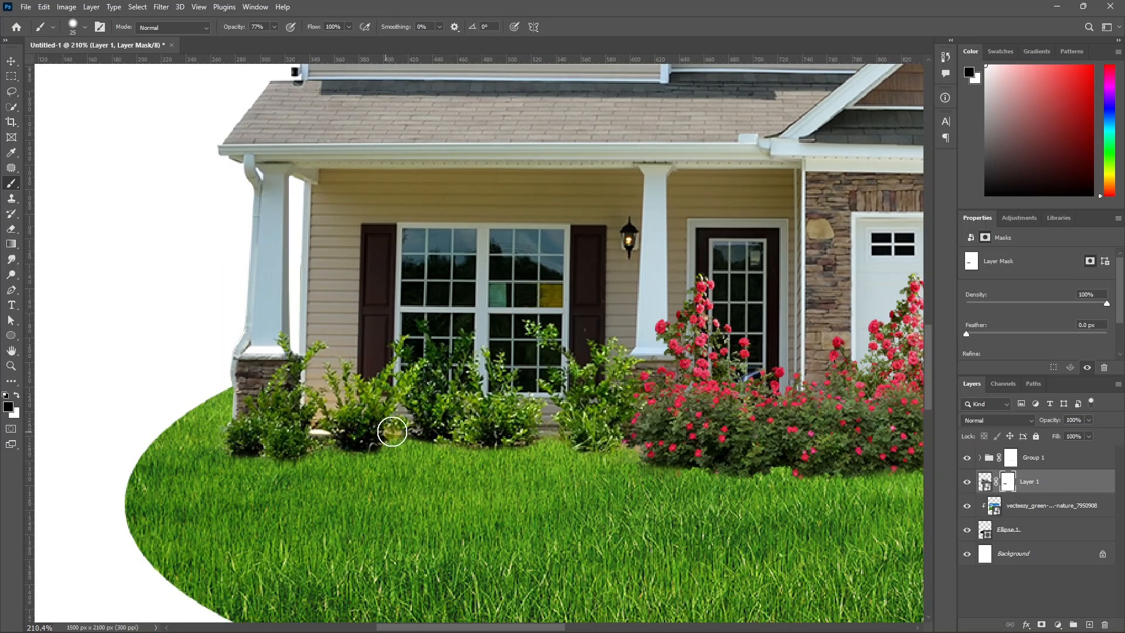
pyautogui.scroll(-2, 328, 446)
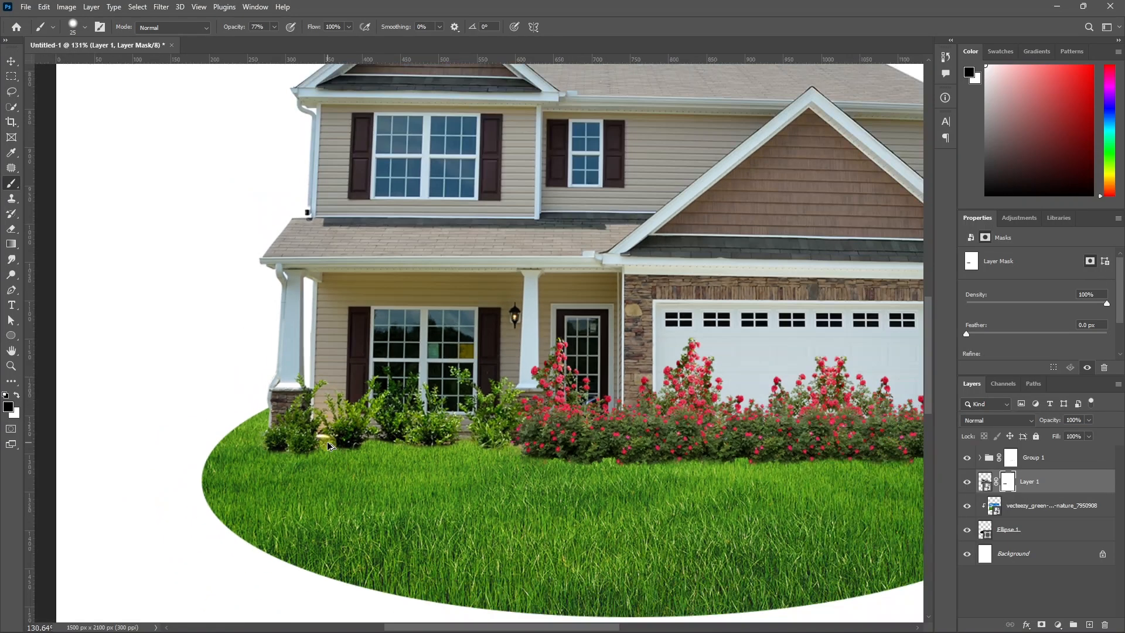
pyautogui.scroll(-2, 328, 446)
pyautogui.scroll(-3, 432, 351)
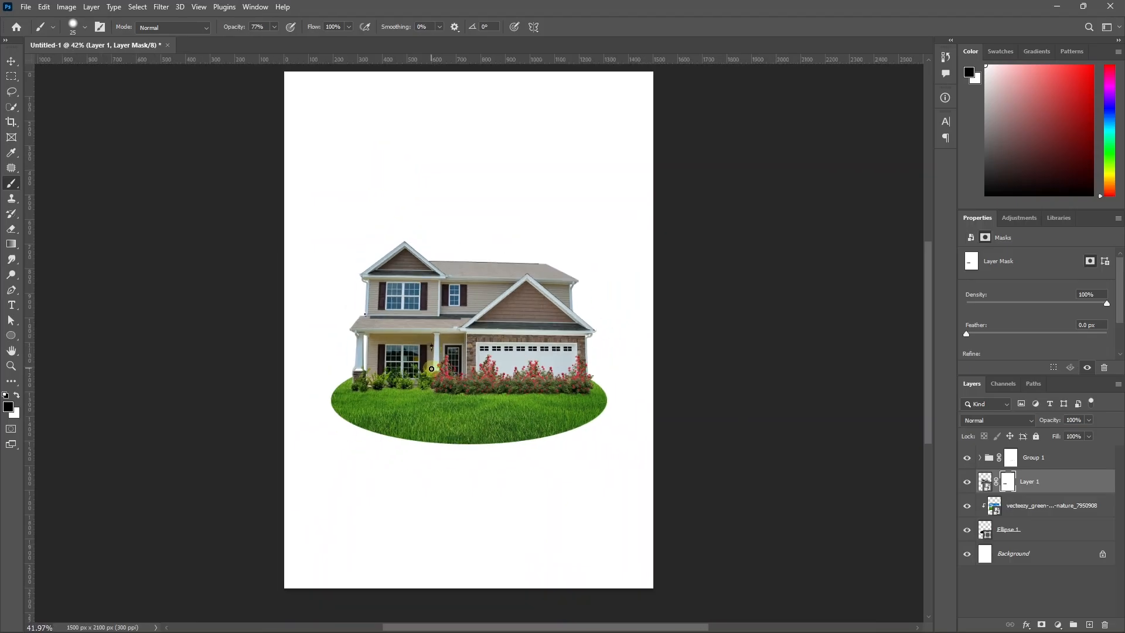
pyautogui.scroll(2, 431, 369)
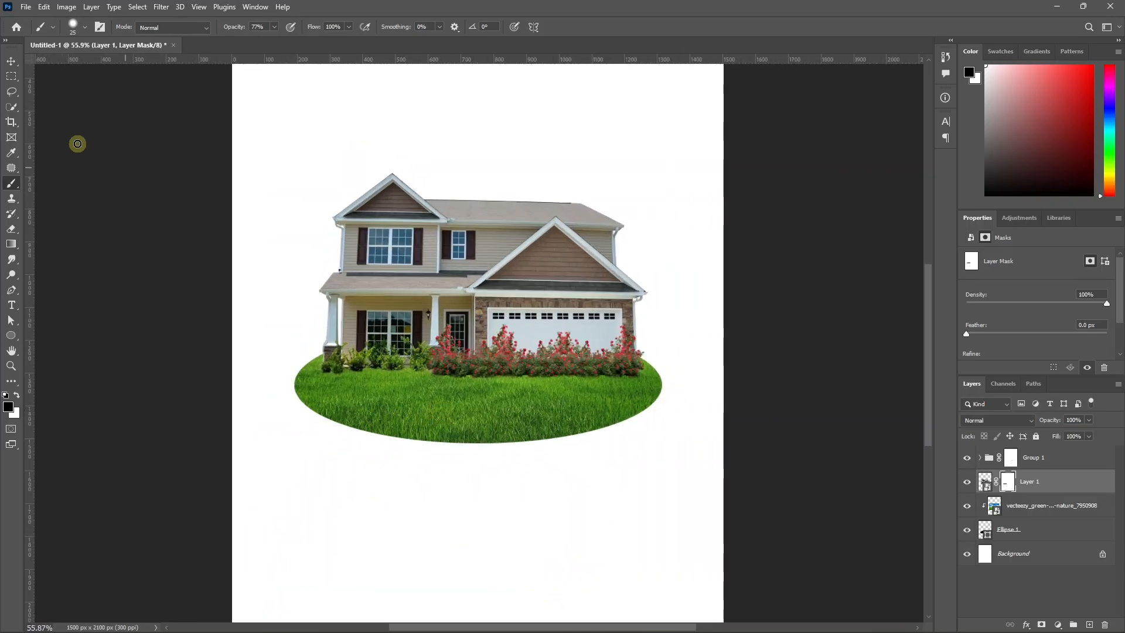
# Rotate the placed mountain photo 180°, enlarge it to about 2375 × 950 px and position it over the grass ground
pyautogui.click(10, 61)
pyautogui.scroll(-1, 451, 396)
pyautogui.scroll(-2, 502, 402)
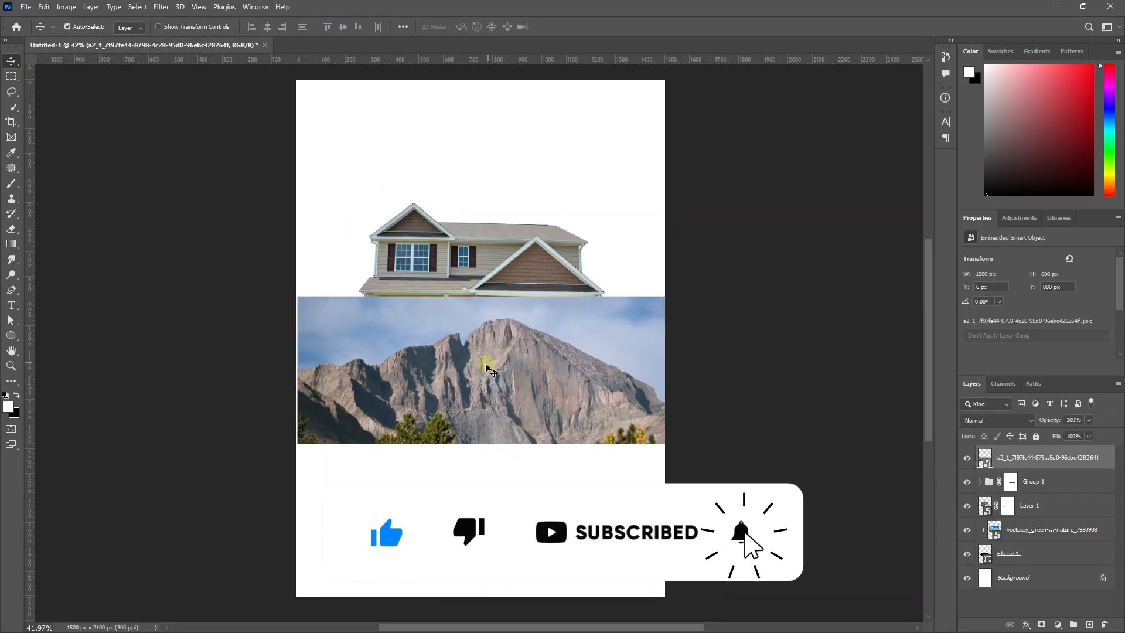
pyautogui.hotkey('ctrl', 't')
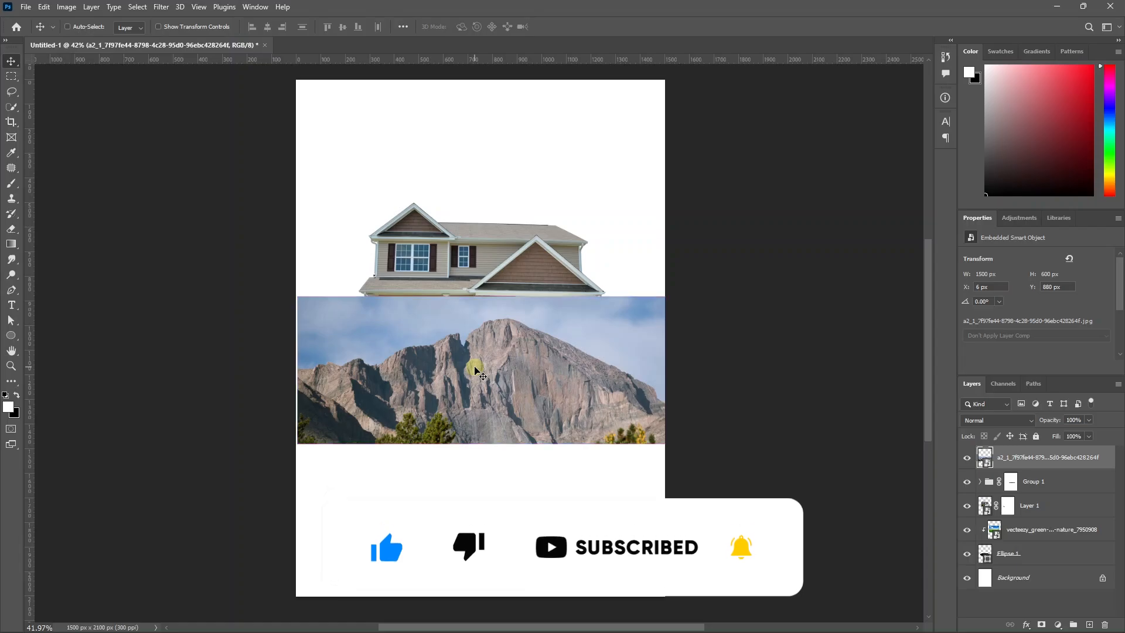
pyautogui.moveTo(680, 297); pyautogui.dragTo(435, 358)
pyautogui.moveTo(494, 411); pyautogui.dragTo(500, 502)
pyautogui.moveTo(487, 414); pyautogui.dragTo(502, 434)
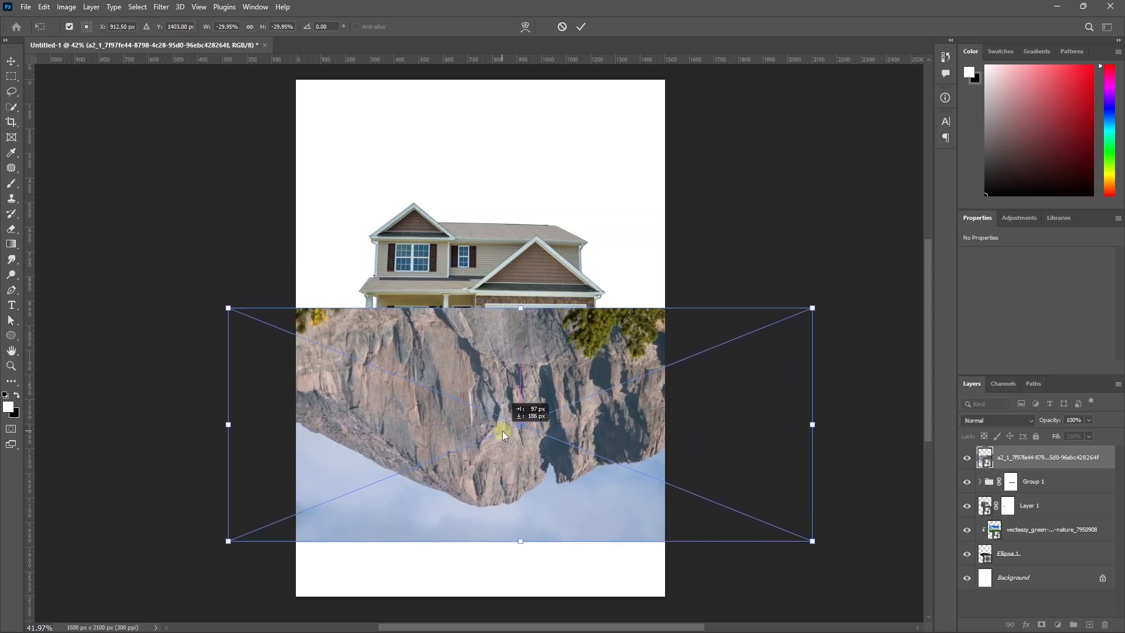
pyautogui.press('Return')
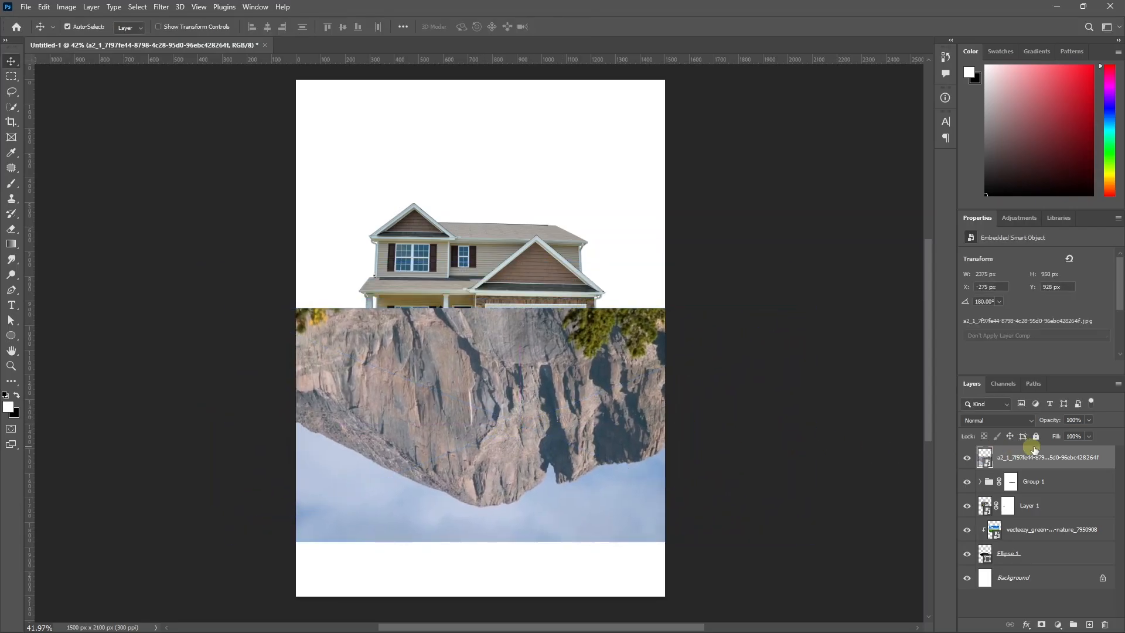
# Lower the mountain layer's opacity to 53%, enlarge it to about 2589 × 1036 px and reposition it beneath the house
pyautogui.moveTo(1098, 422); pyautogui.dragTo(1063, 433)
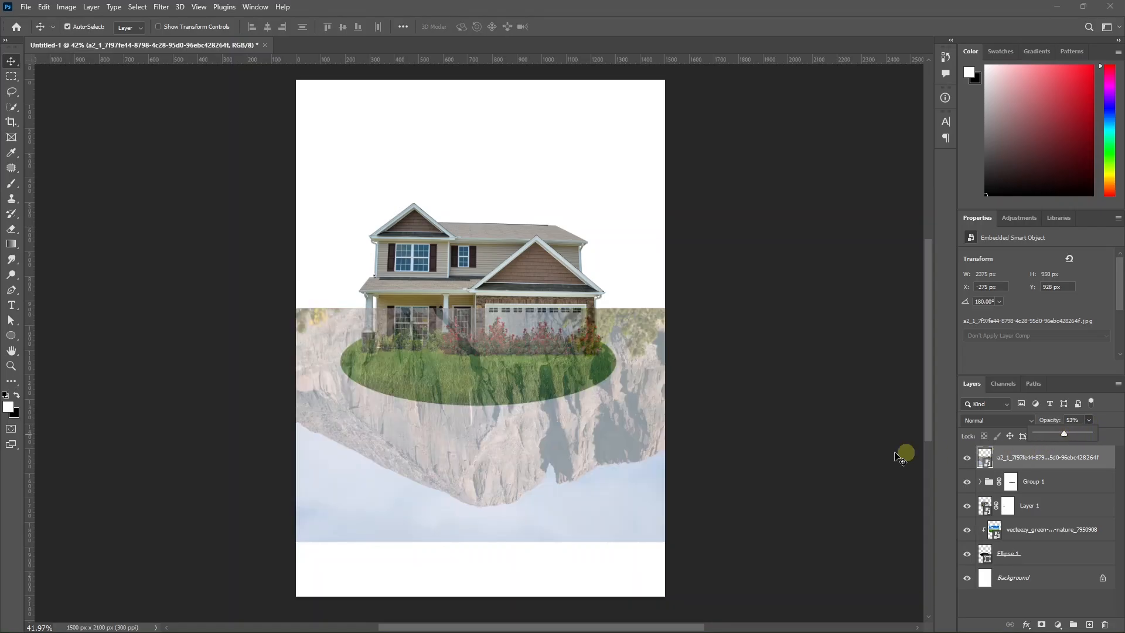
pyautogui.moveTo(475, 435)
pyautogui.mouseDown()
pyautogui.moveTo(494, 460)
pyautogui.moveTo(507, 431)
pyautogui.moveTo(474, 434)
pyautogui.mouseUp()
pyautogui.scroll(4, 481, 433)
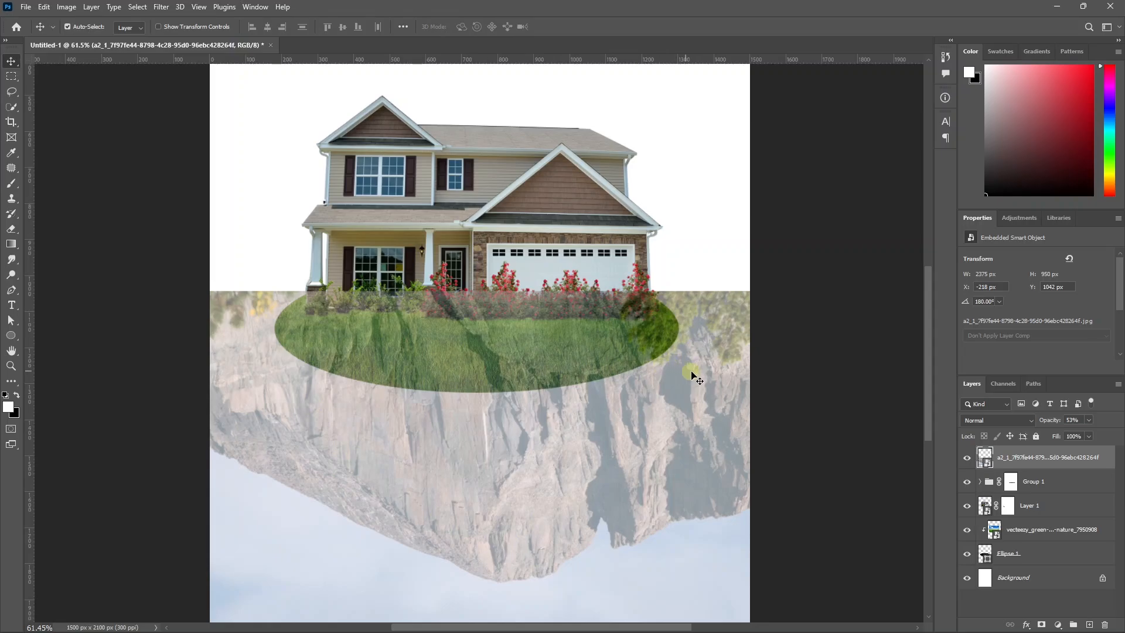
pyautogui.moveTo(690, 372); pyautogui.dragTo(687, 367)
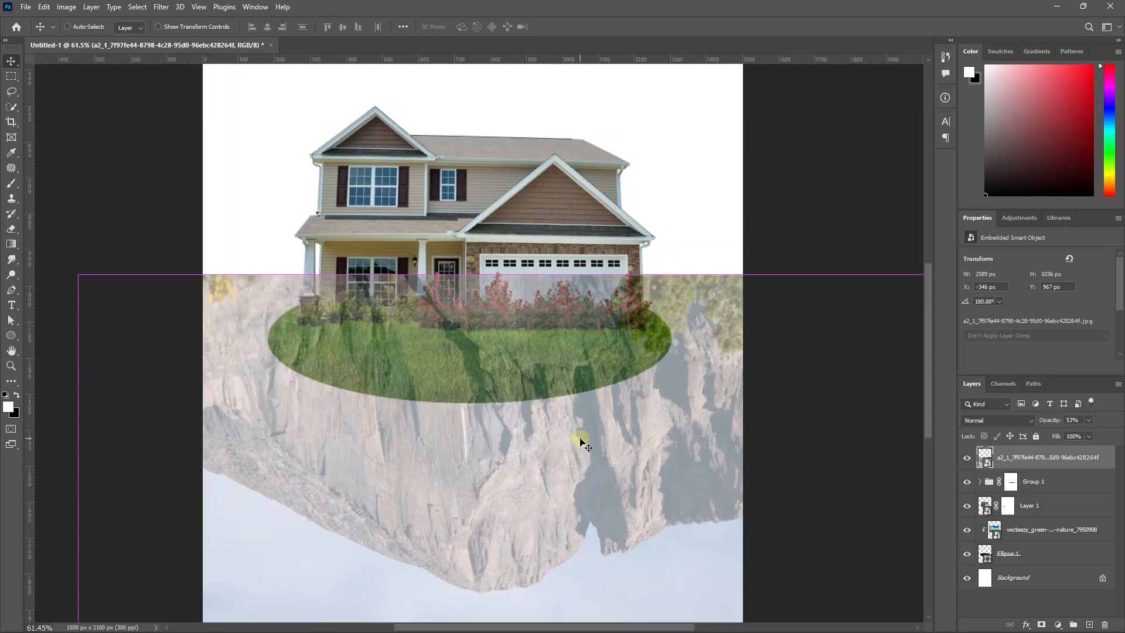
# Flip the mountain photo horizontally, enlarge it to about 2831 × 1133 px and align its rock face under the grass ellipse
pyautogui.hotkey('ctrl', 't')
pyautogui.rightClick(503, 436)
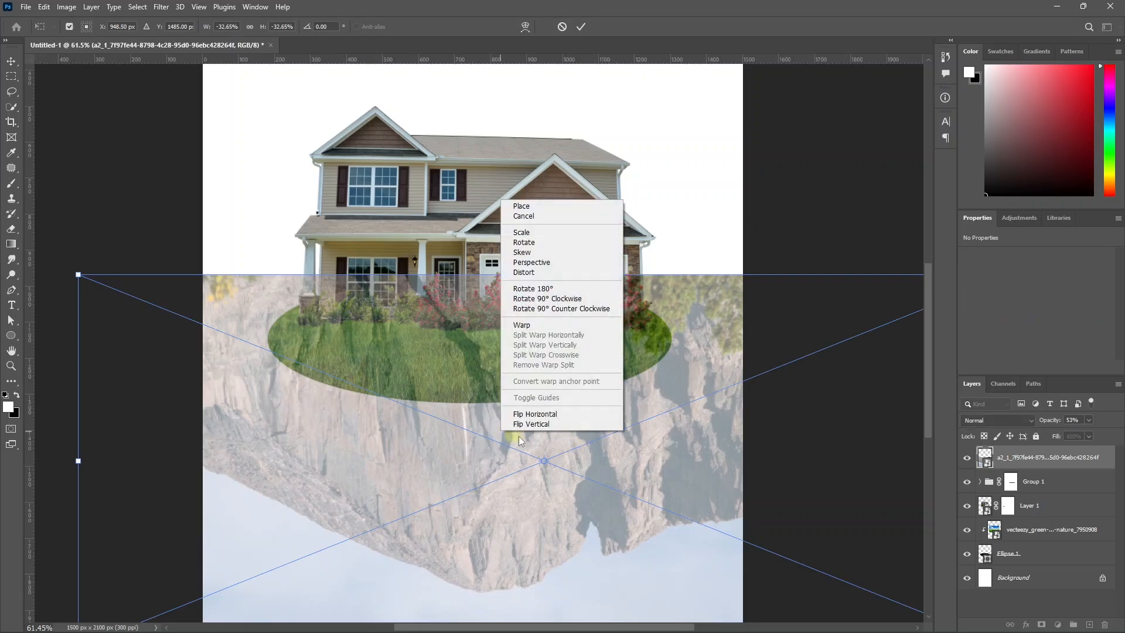
pyautogui.click(549, 414)
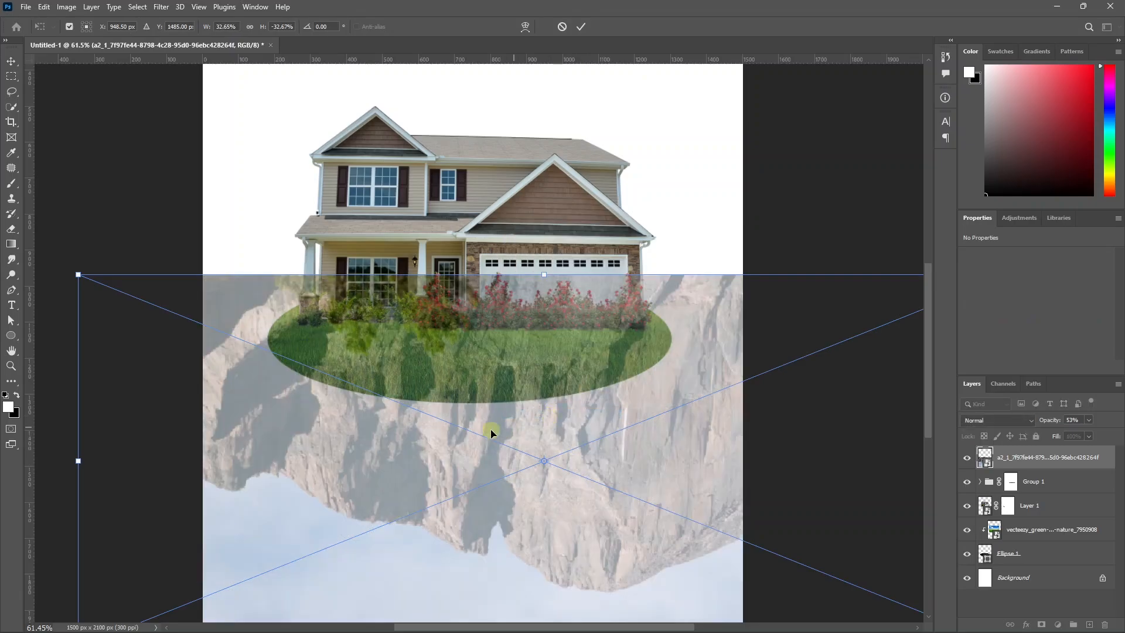
pyautogui.moveTo(416, 439); pyautogui.dragTo(396, 455)
pyautogui.moveTo(496, 452); pyautogui.dragTo(378, 427)
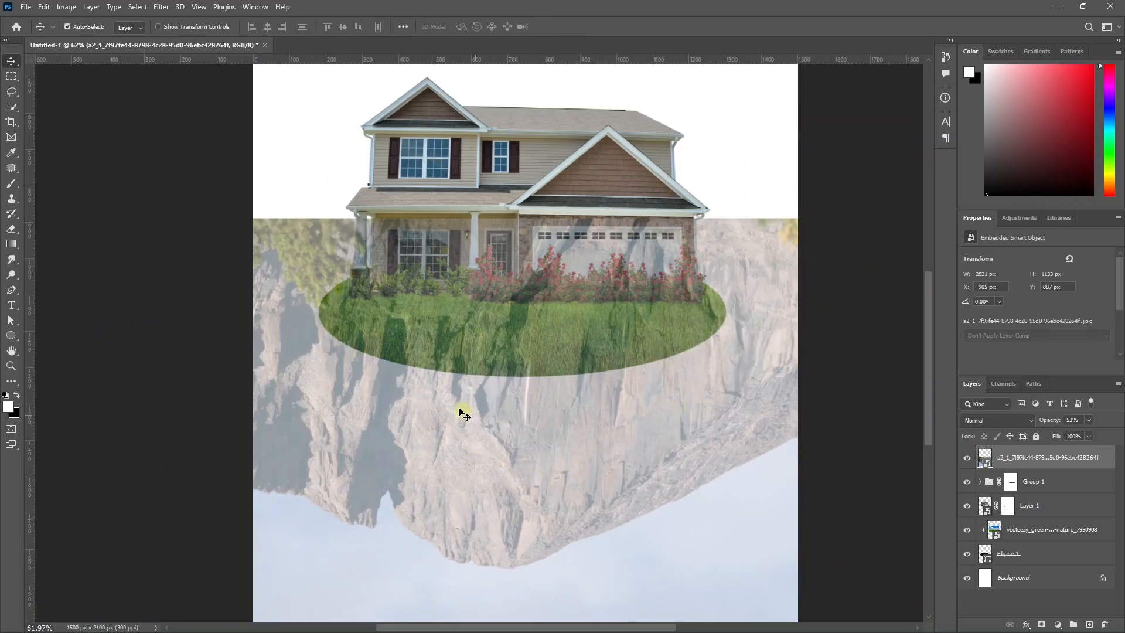
# Draw a jagged Lasso selection of a tapering rock base from the grass ellipse's side edges, closing it across the lawn
pyautogui.press('l')
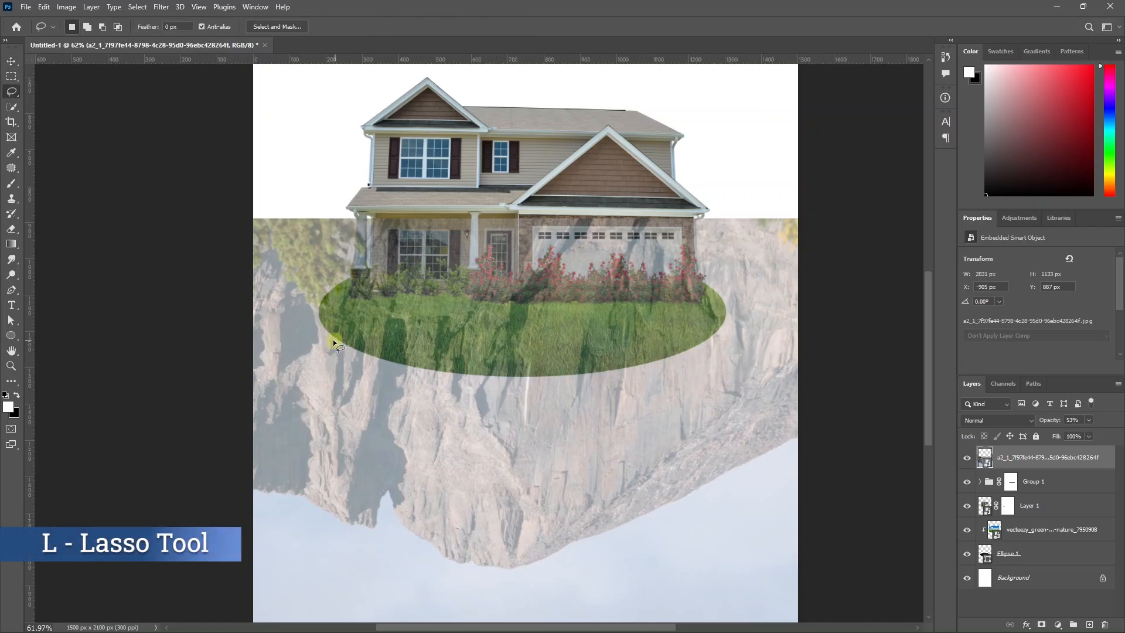
pyautogui.scroll(2, 332, 339)
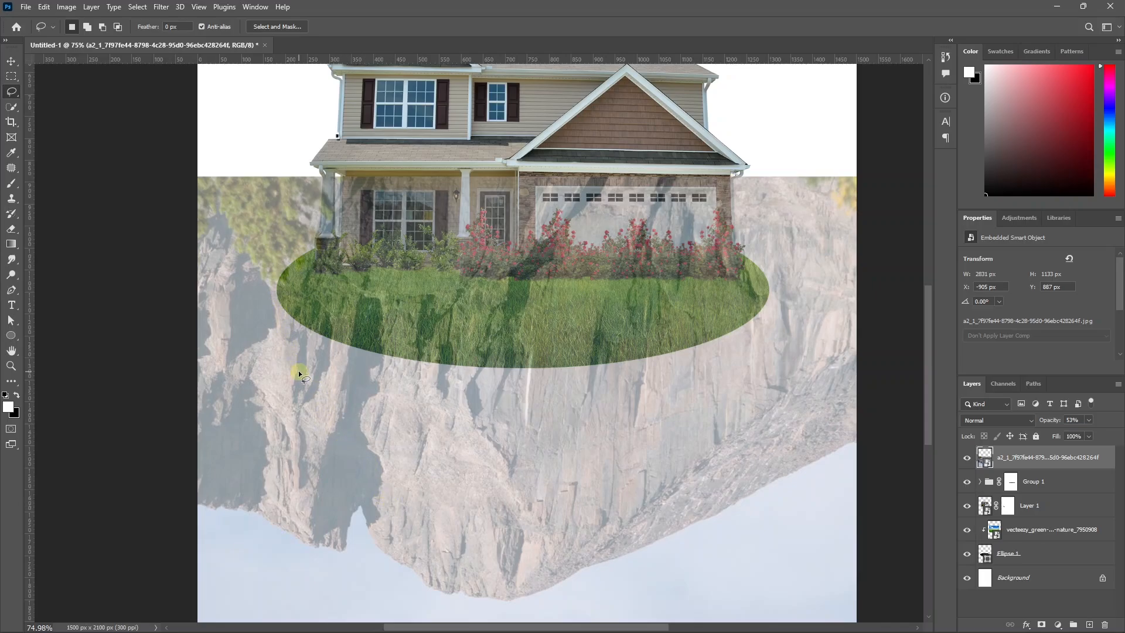
pyautogui.scroll(-1, 310, 381)
pyautogui.scroll(1, 331, 393)
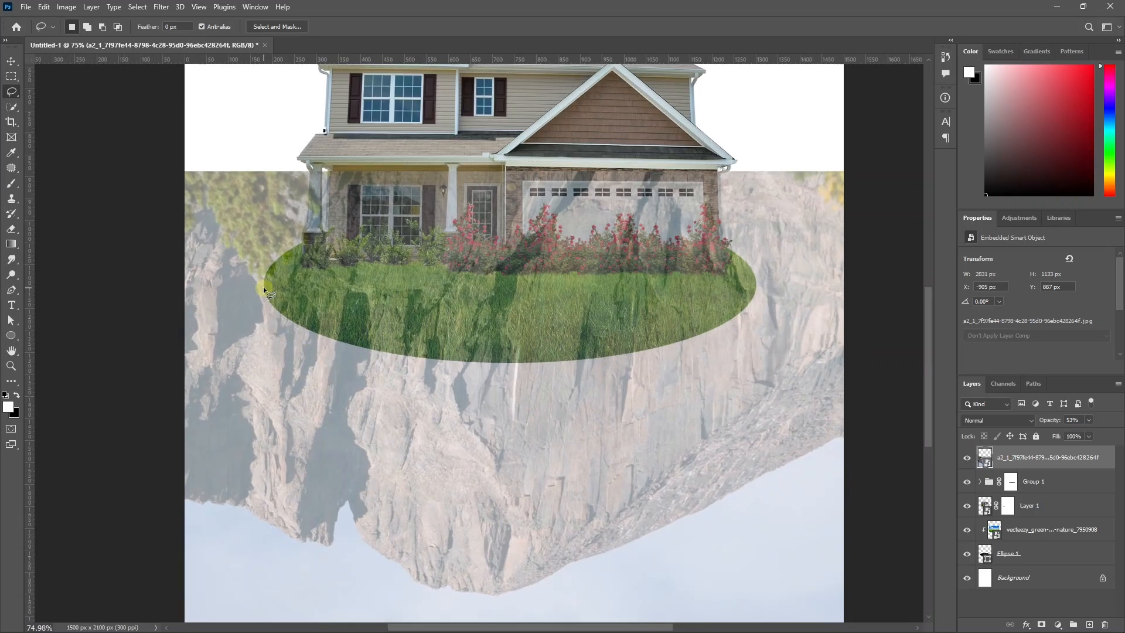
pyautogui.moveTo(263, 287)
pyautogui.mouseDown()
pyautogui.moveTo(268, 319)
pyautogui.moveTo(336, 440)
pyautogui.moveTo(414, 519)
pyautogui.moveTo(501, 559)
pyautogui.moveTo(590, 519)
pyautogui.mouseUp()
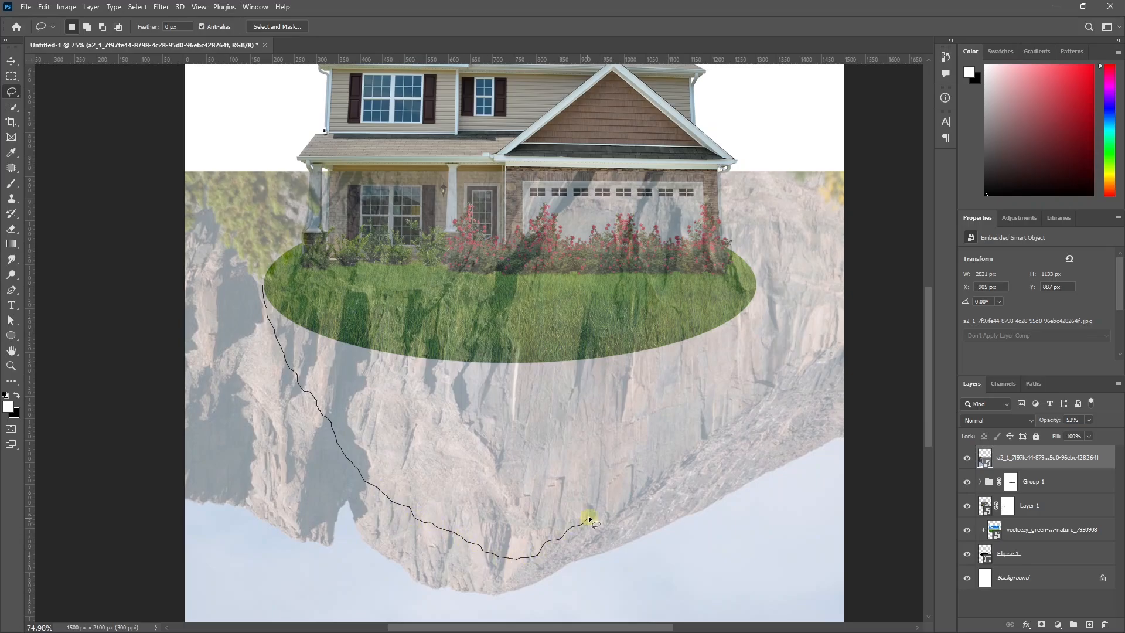
pyautogui.moveTo(754, 318)
pyautogui.mouseDown()
pyautogui.moveTo(755, 280)
pyautogui.moveTo(542, 264)
pyautogui.mouseUp()
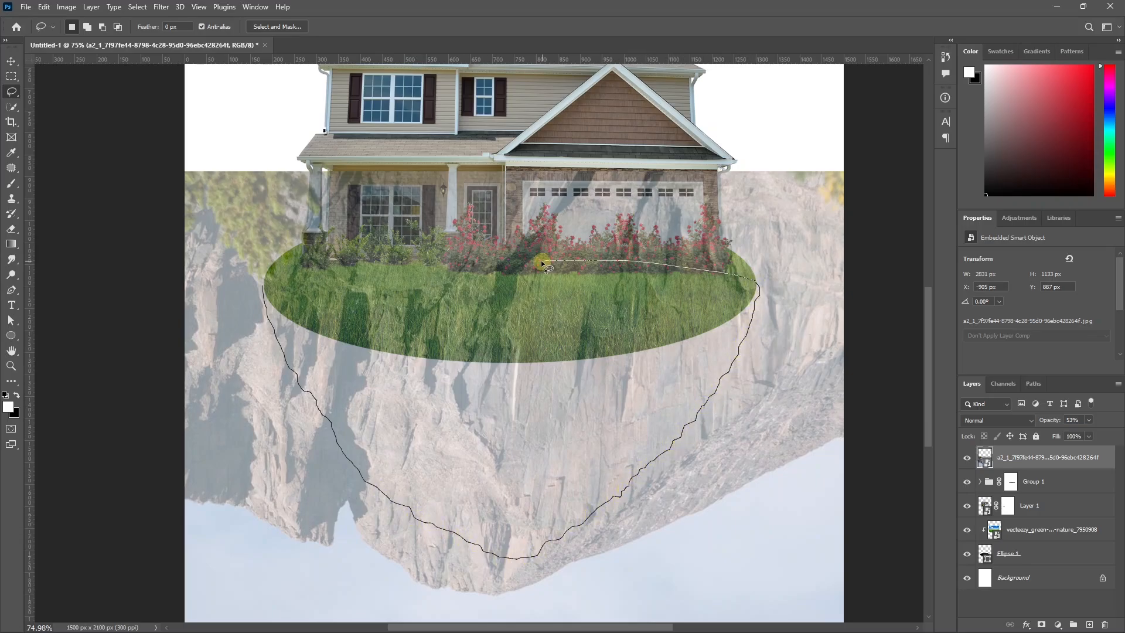
pyautogui.moveTo(267, 285); pyautogui.dragTo(267, 286)
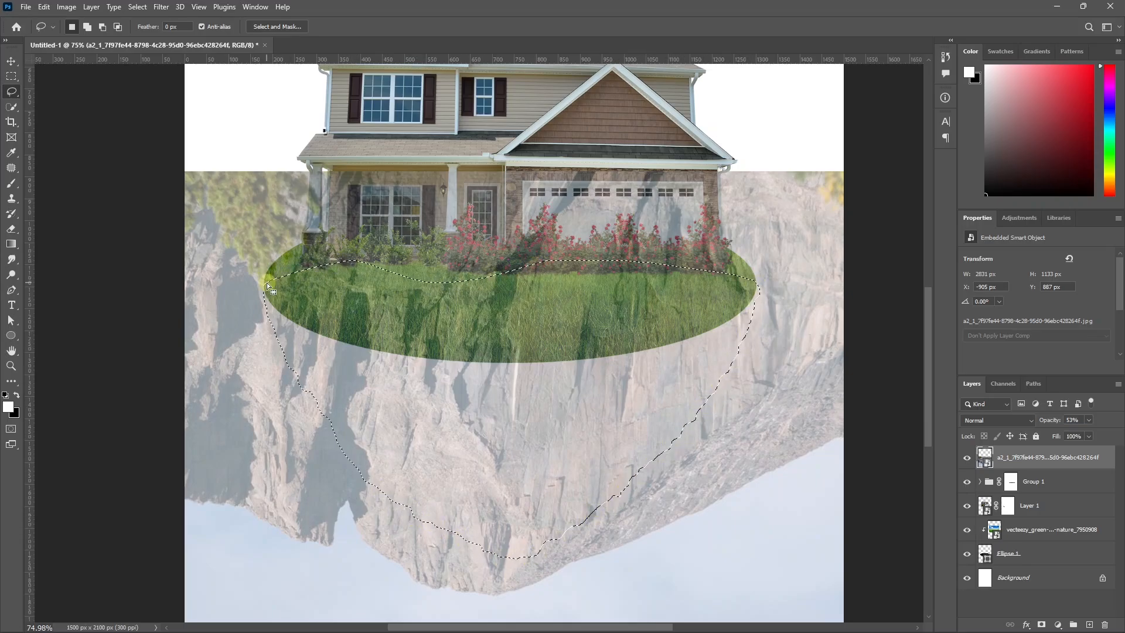
# Add a layer mask to the mountain layer from the selection and restore its opacity to 100%
pyautogui.scroll(-2, 381, 316)
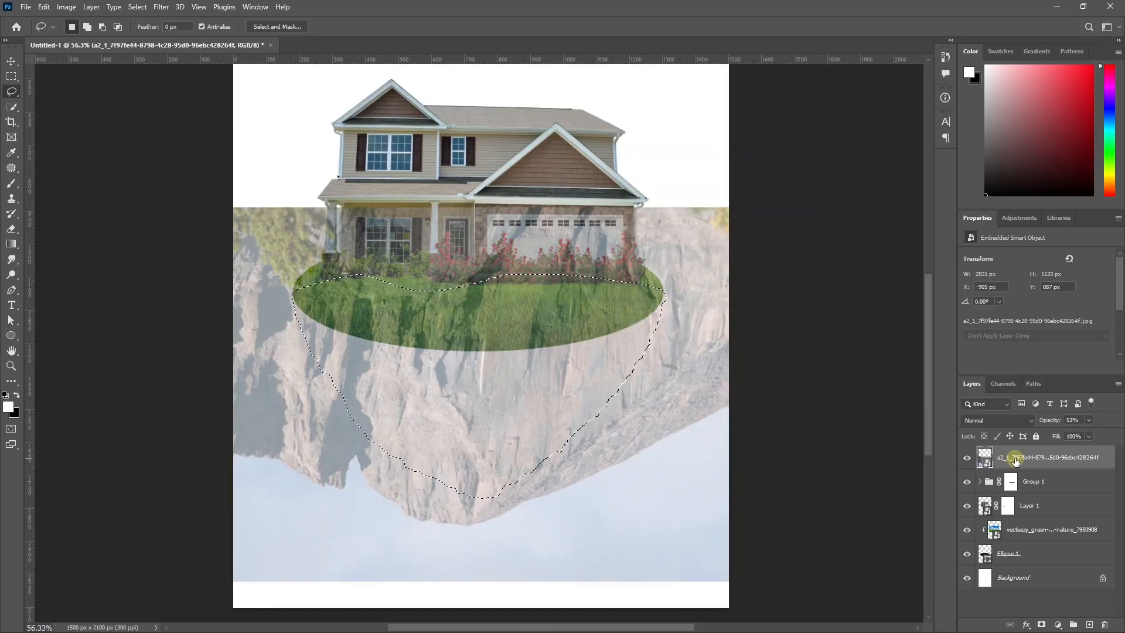
pyautogui.click(1042, 625)
pyautogui.click(1088, 420)
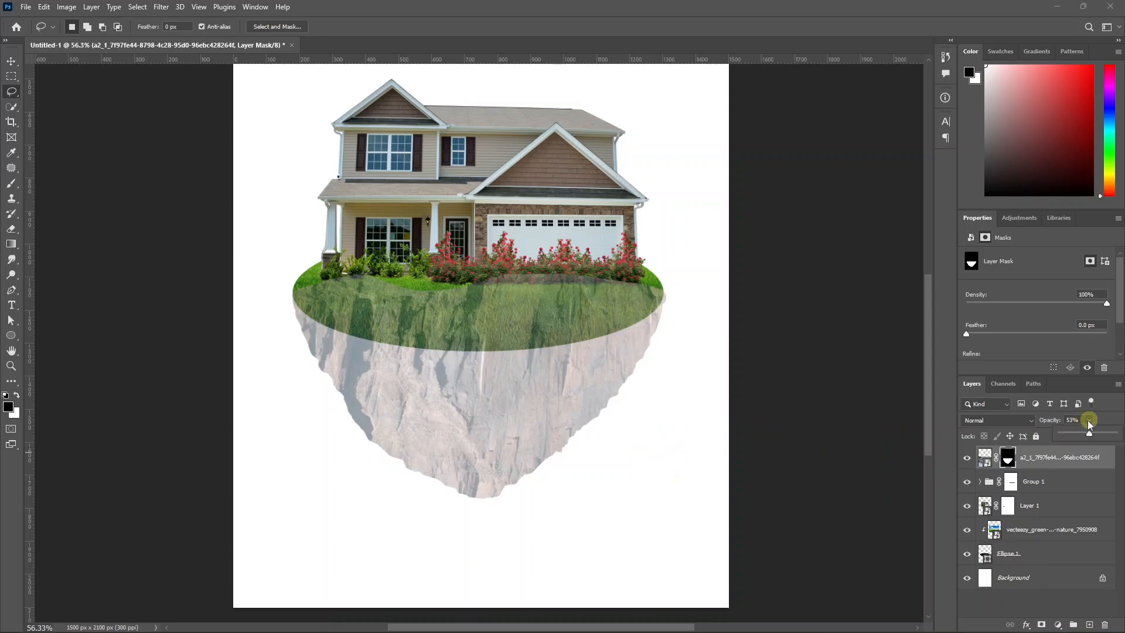
pyautogui.moveTo(1086, 433); pyautogui.dragTo(1117, 433)
# Move the masked mountain layer below the Ellipse 1 layer, directly above the Background
pyautogui.press('v')
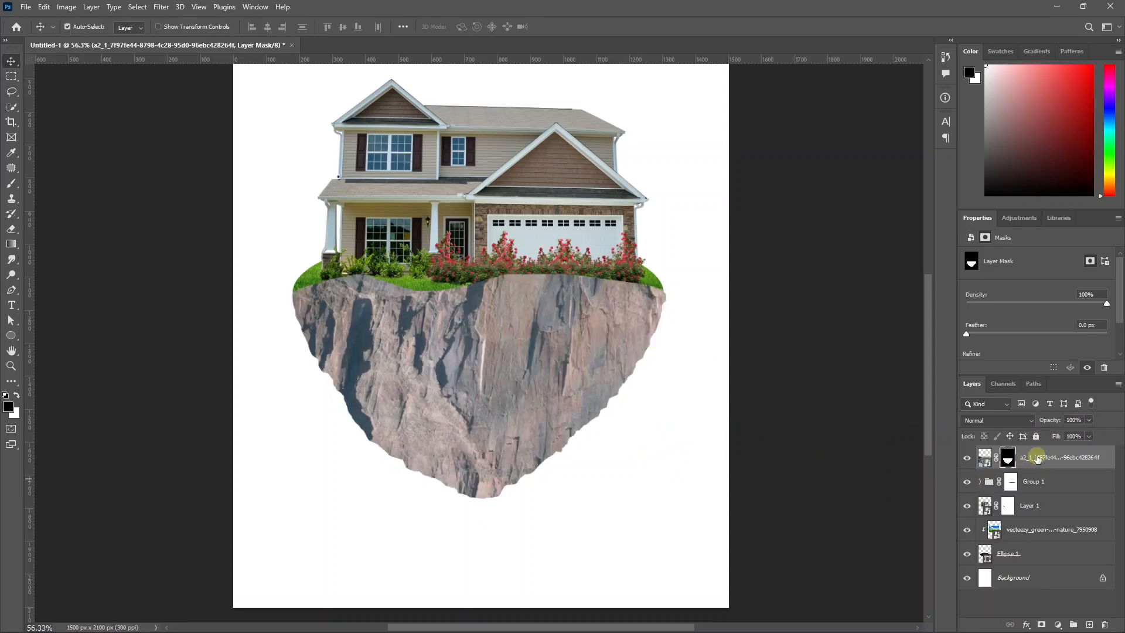
pyautogui.moveTo(1037, 459); pyautogui.dragTo(1045, 563)
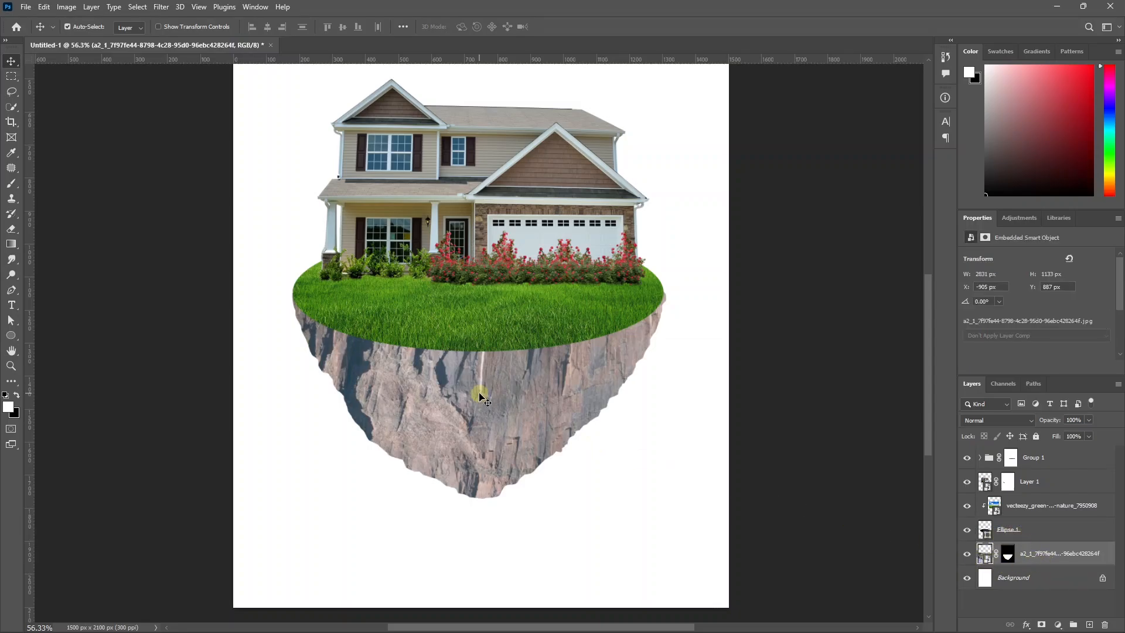
pyautogui.scroll(-2, 447, 402)
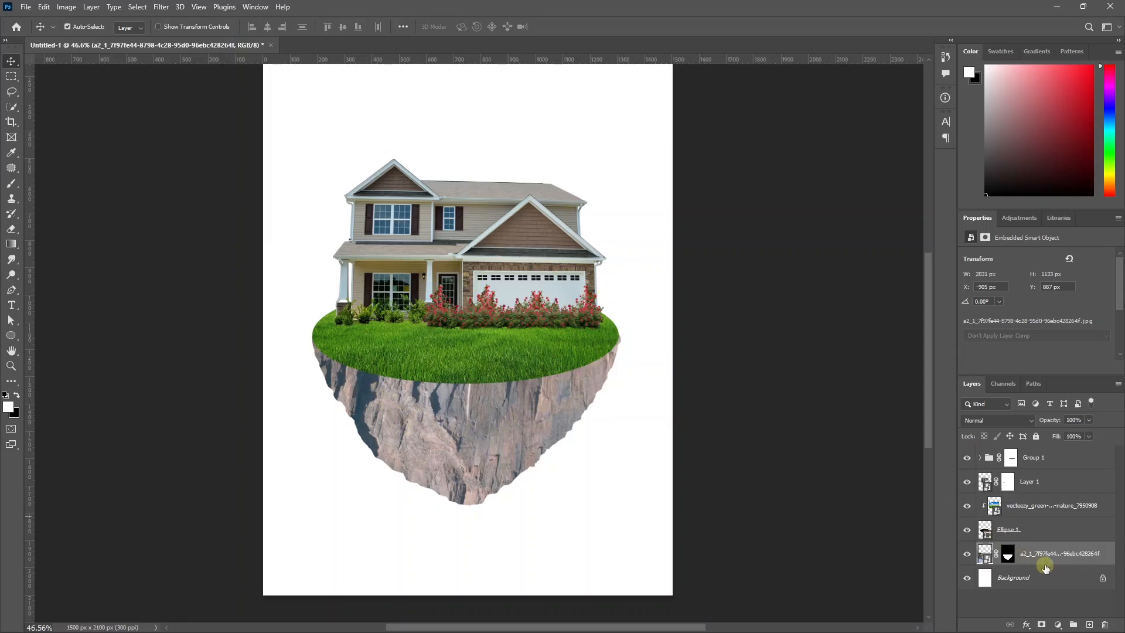
# Add a Hue/Saturation adjustment clipped to the mountain layer with Saturation +44 and Lightness -47
pyautogui.click(1057, 624)
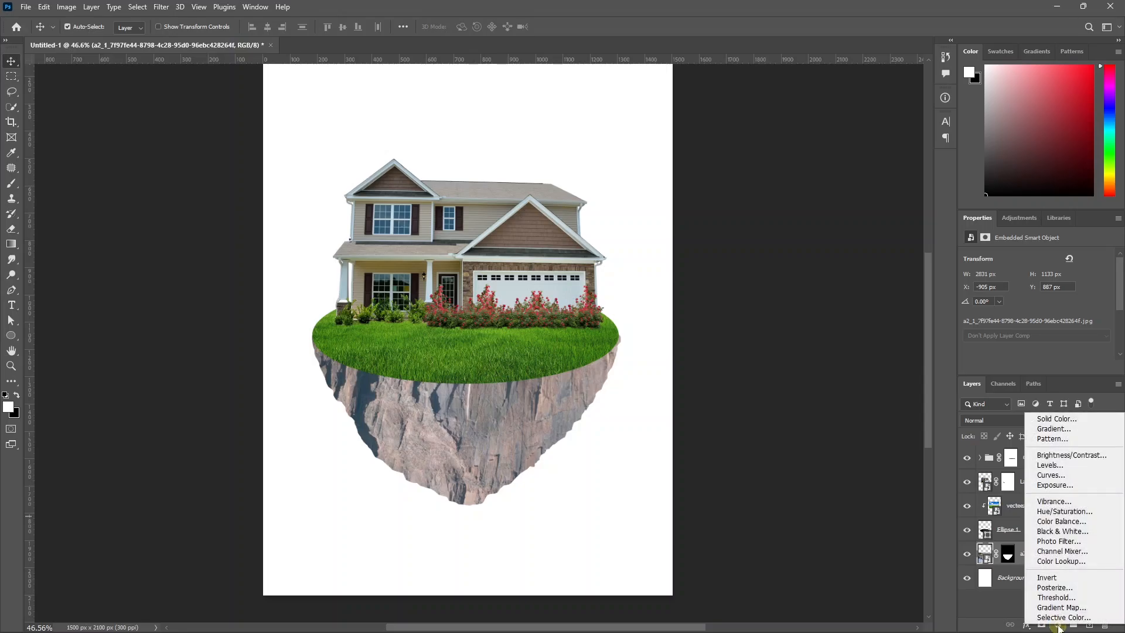
pyautogui.click(1053, 511)
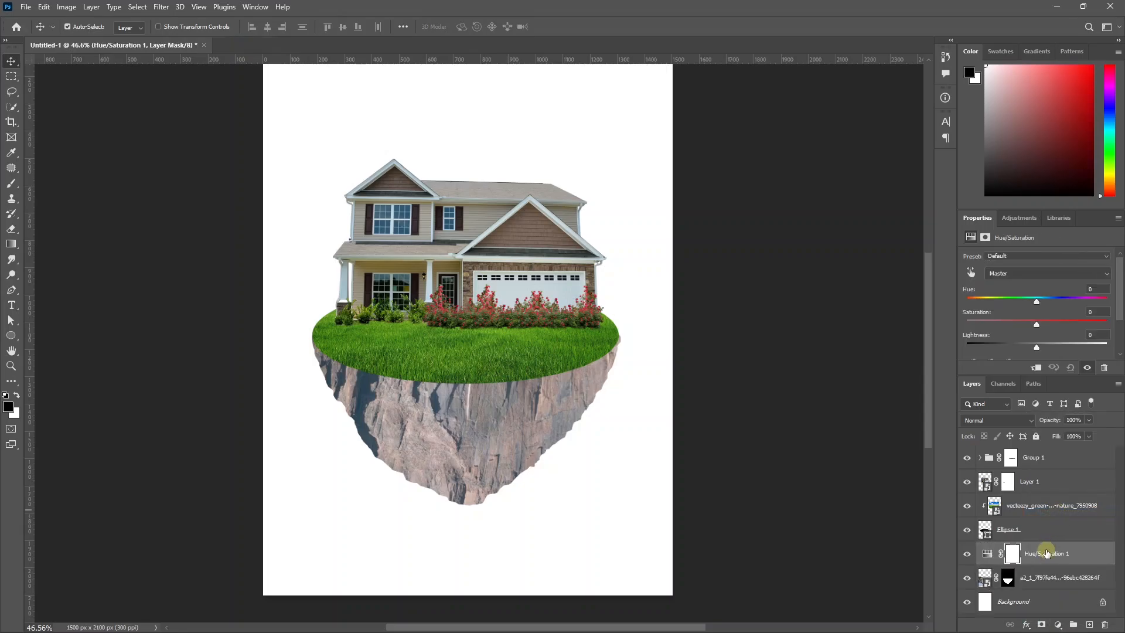
pyautogui.keyDown('alt'); pyautogui.click(1032, 564); pyautogui.keyUp('alt')
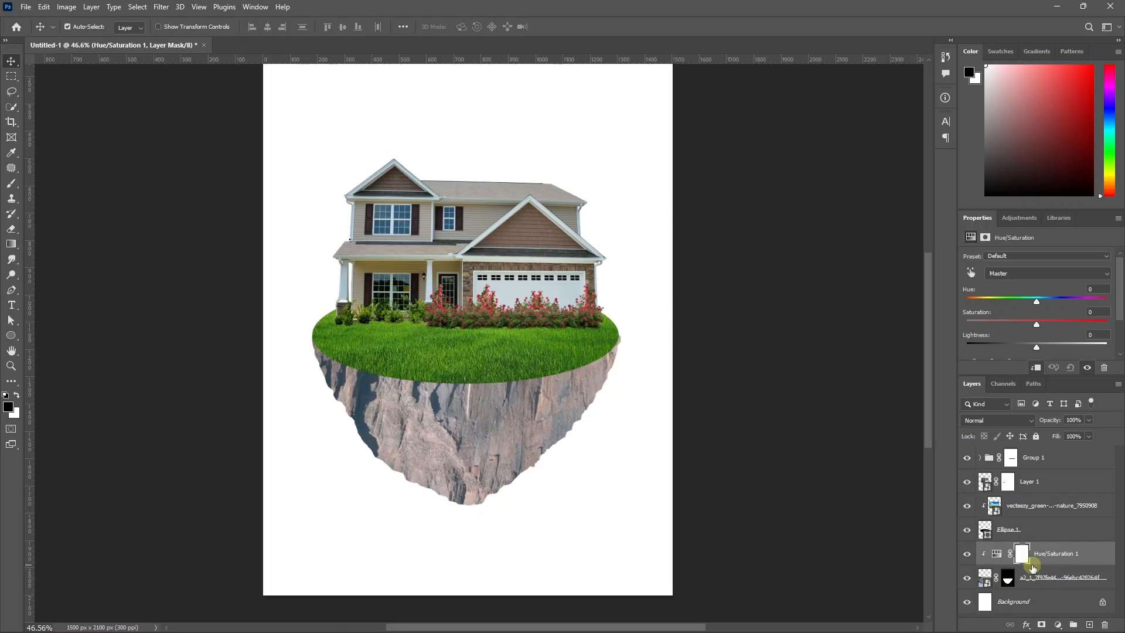
pyautogui.moveTo(1031, 349); pyautogui.dragTo(1004, 356)
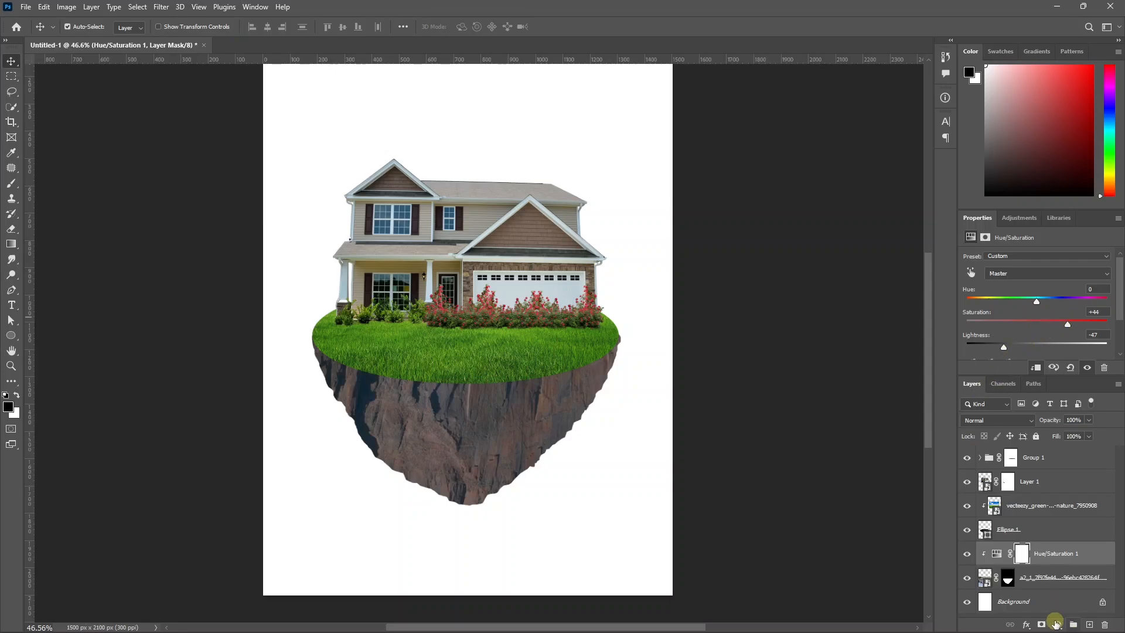
# Add a Curves adjustment clipped to the rock, moving the black point inward and the white point to input 209
pyautogui.click(1056, 624)
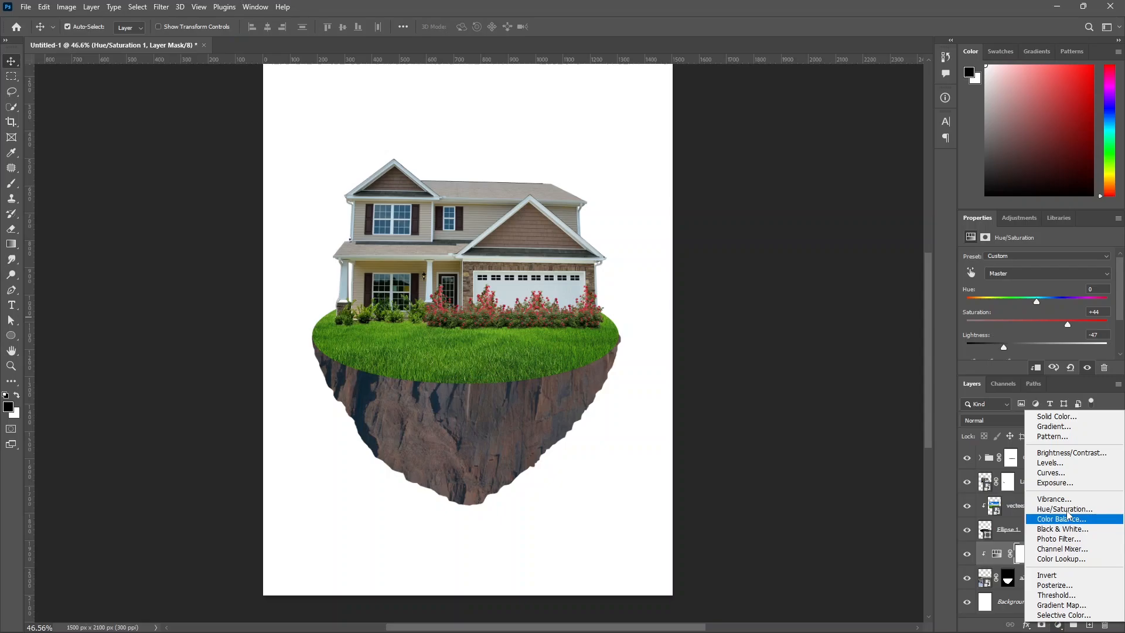
pyautogui.click(1068, 473)
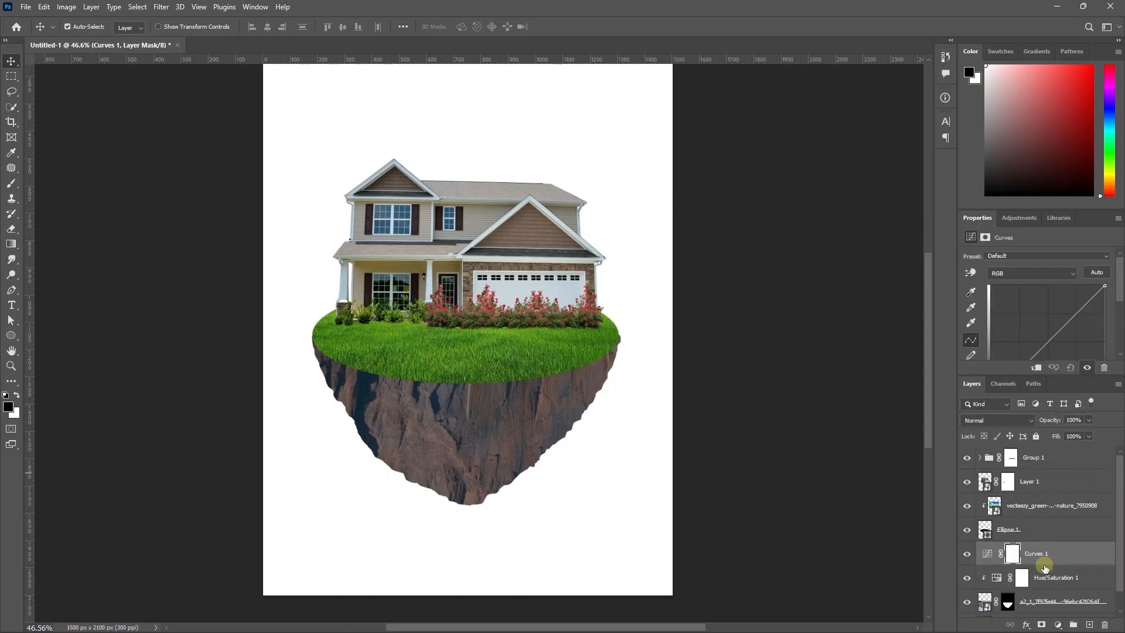
pyautogui.keyDown('alt'); pyautogui.click(1044, 565); pyautogui.keyUp('alt')
pyautogui.moveTo(978, 218); pyautogui.dragTo(731, 386)
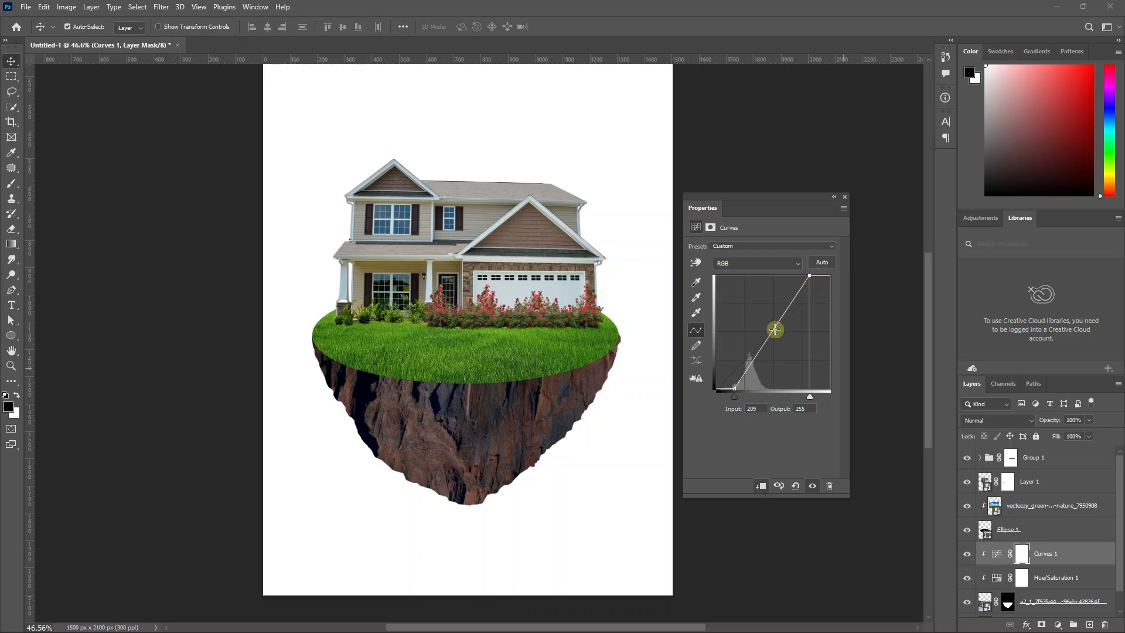
pyautogui.click(844, 196)
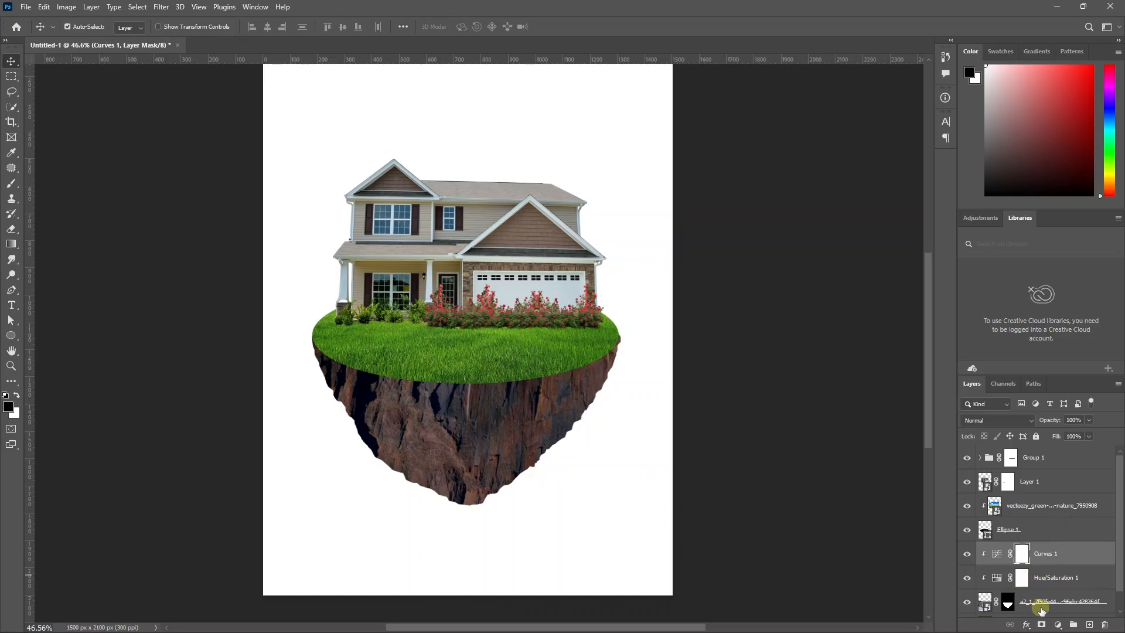
# Add a Levels adjustment clipped to the rock with midtones at 0.50 and the white input level at 228
pyautogui.click(1058, 628)
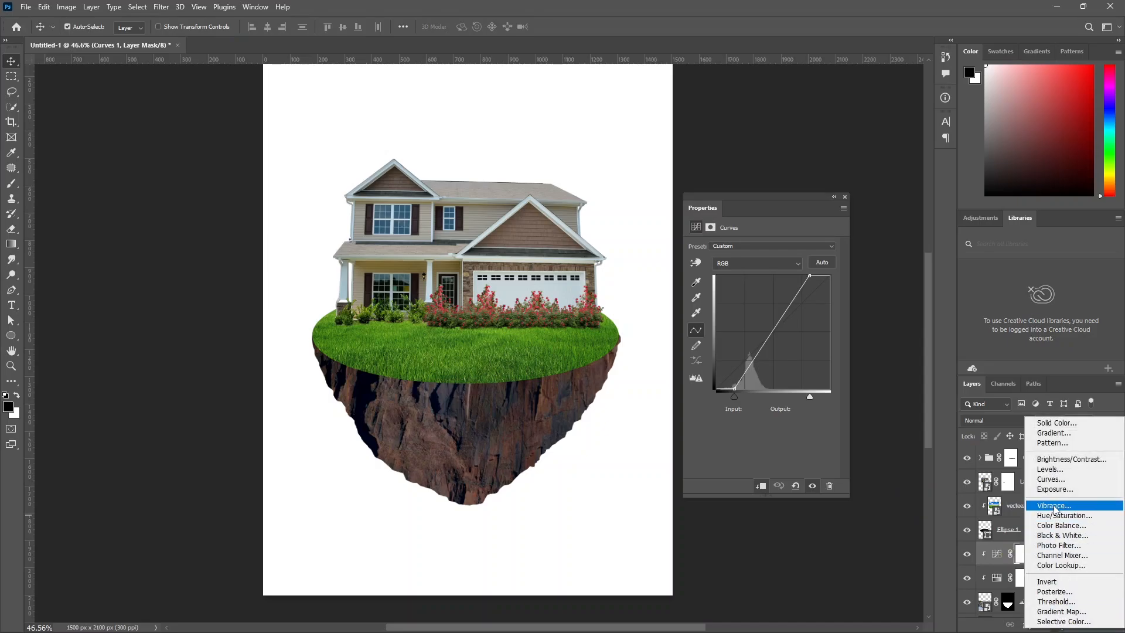
pyautogui.click(1049, 472)
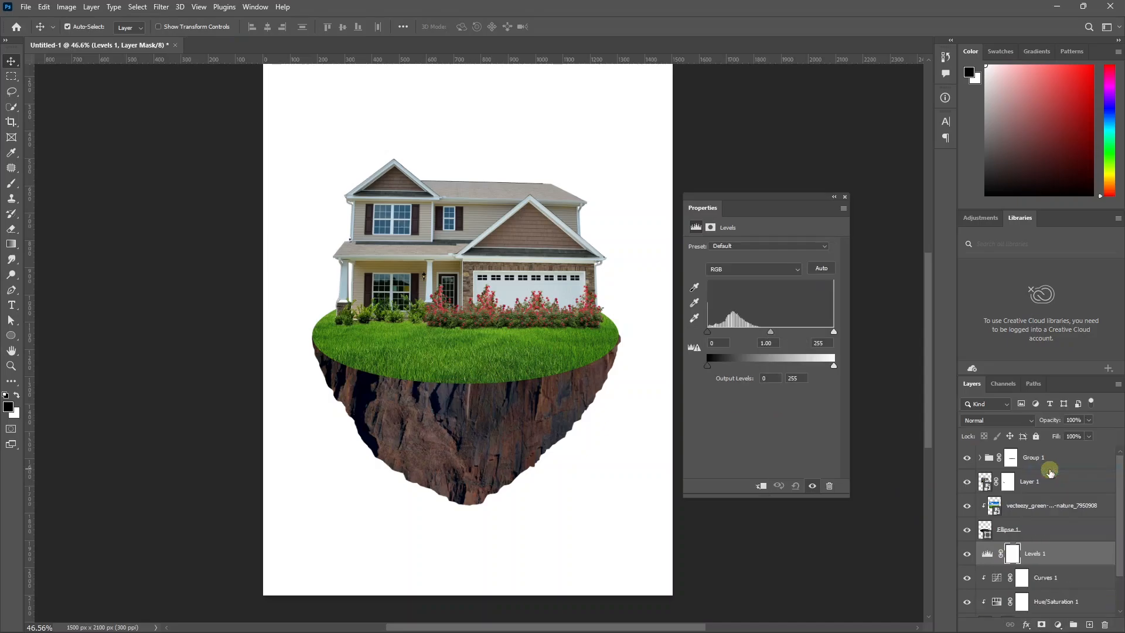
pyautogui.keyDown('alt'); pyautogui.click(1045, 565); pyautogui.keyUp('alt')
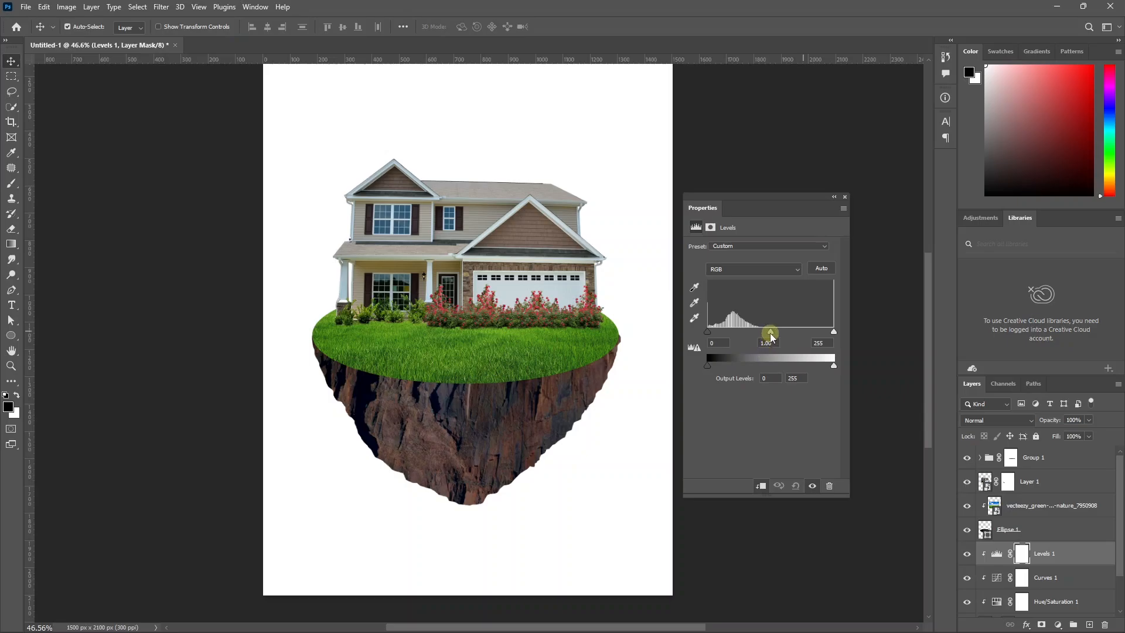
pyautogui.moveTo(771, 332); pyautogui.dragTo(796, 333)
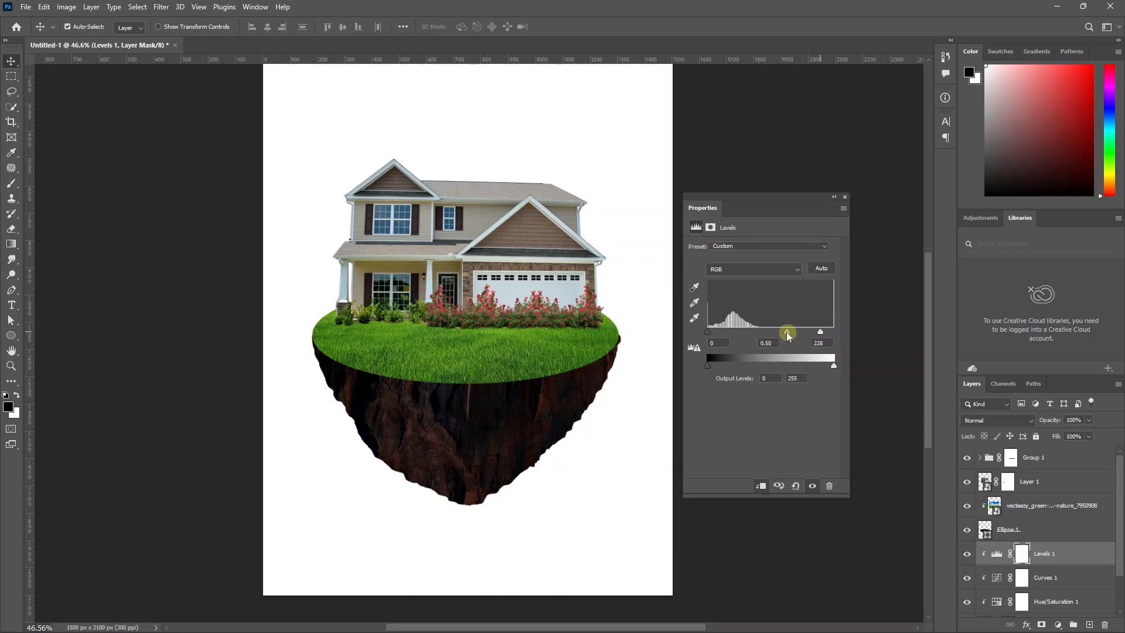
# Set the Levels midtones to 0.40 and fill that adjustment's layer mask with black
pyautogui.moveTo(786, 331); pyautogui.dragTo(795, 334)
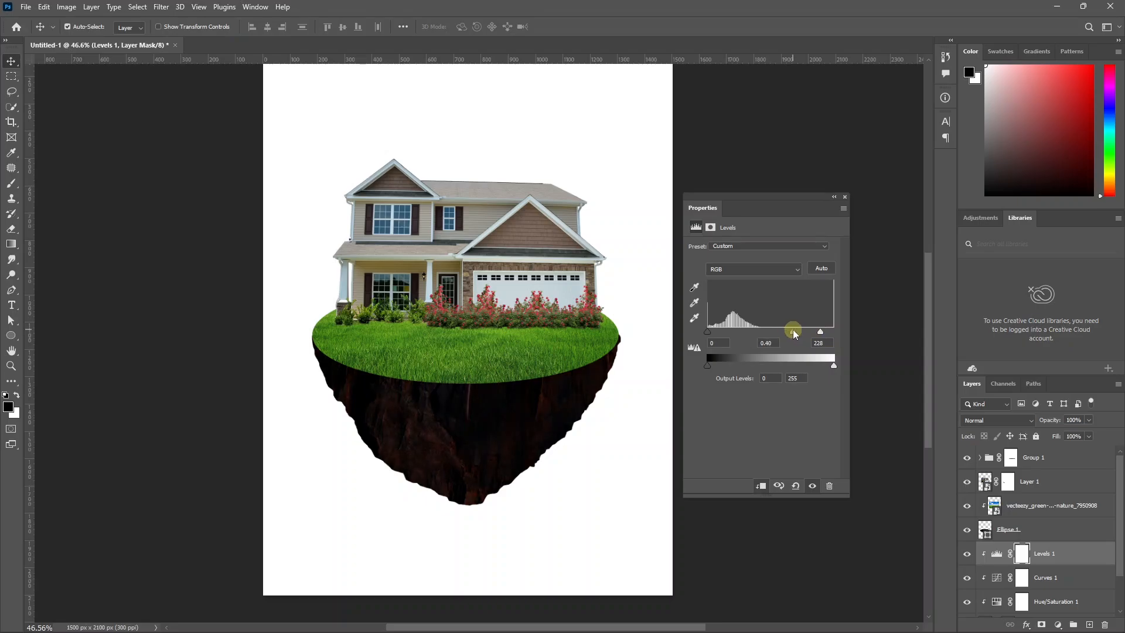
pyautogui.click(1021, 555)
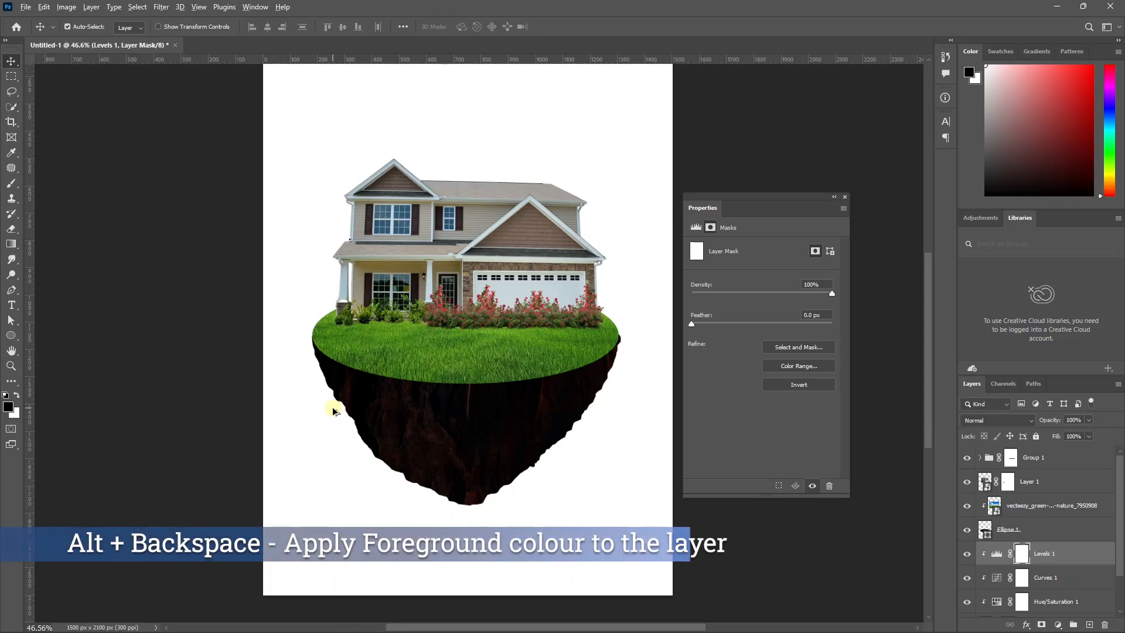
pyautogui.hotkey('alt', 'BackSpace')
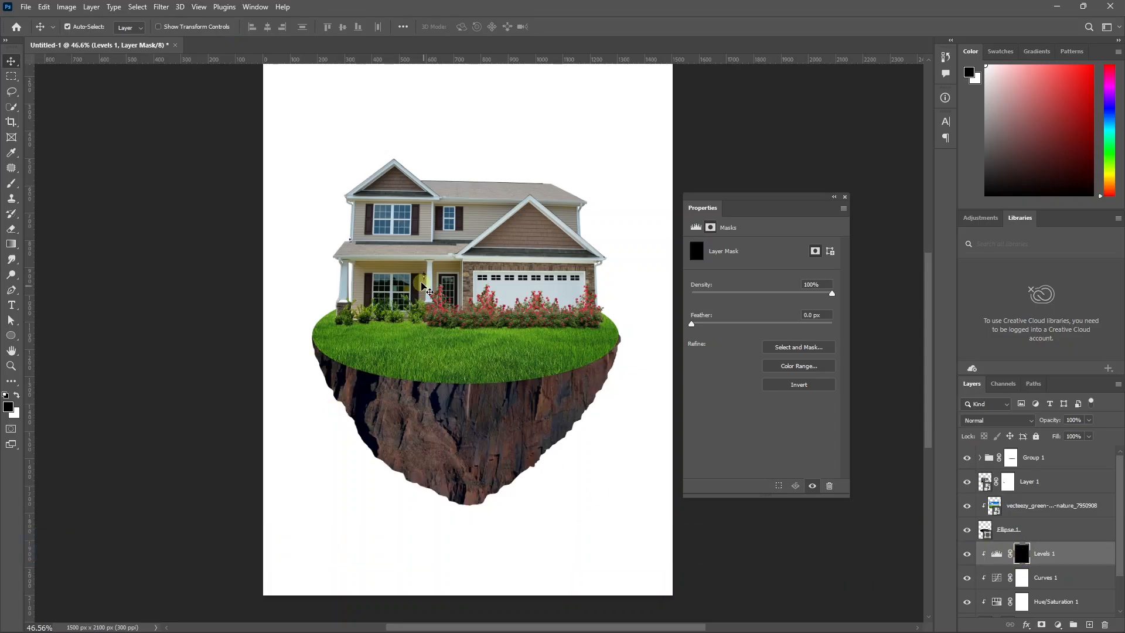
# Paint white on the Levels mask with a soft 200 px brush at 51% opacity to darken the rock beneath the grass and along its edges
pyautogui.press('b')
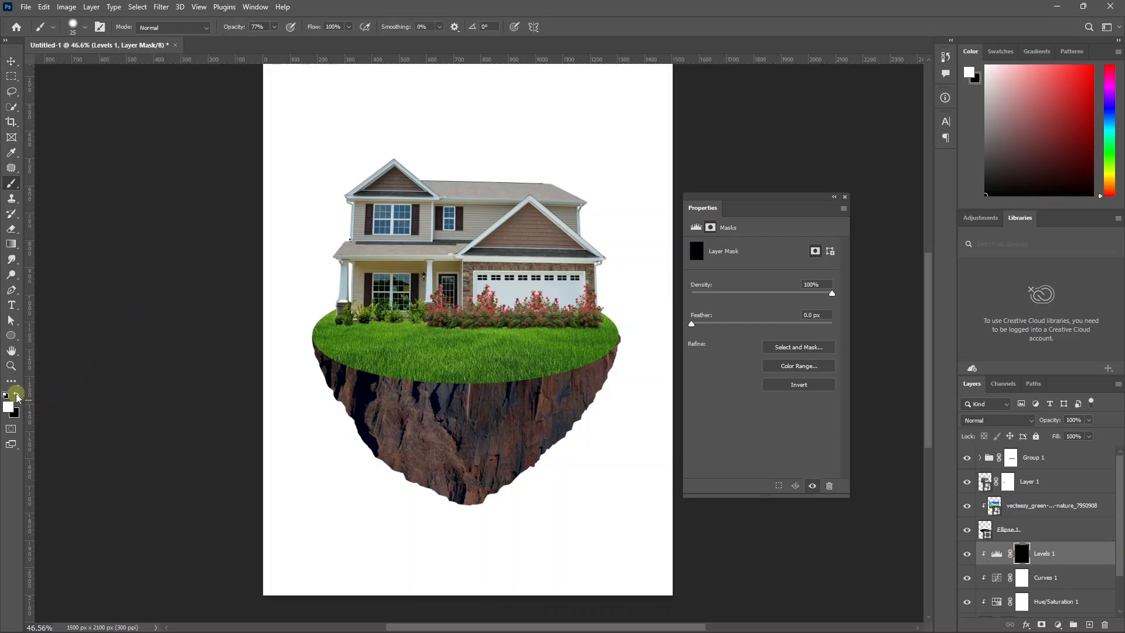
pyautogui.press('0')
pyautogui.click(84, 27)
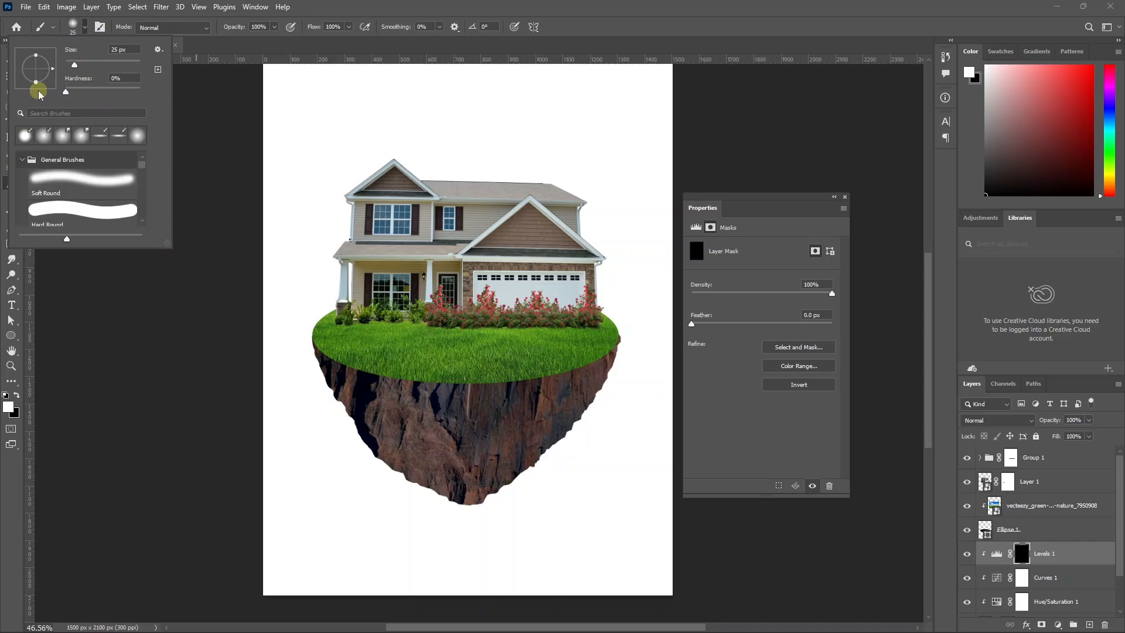
pyautogui.click(85, 30)
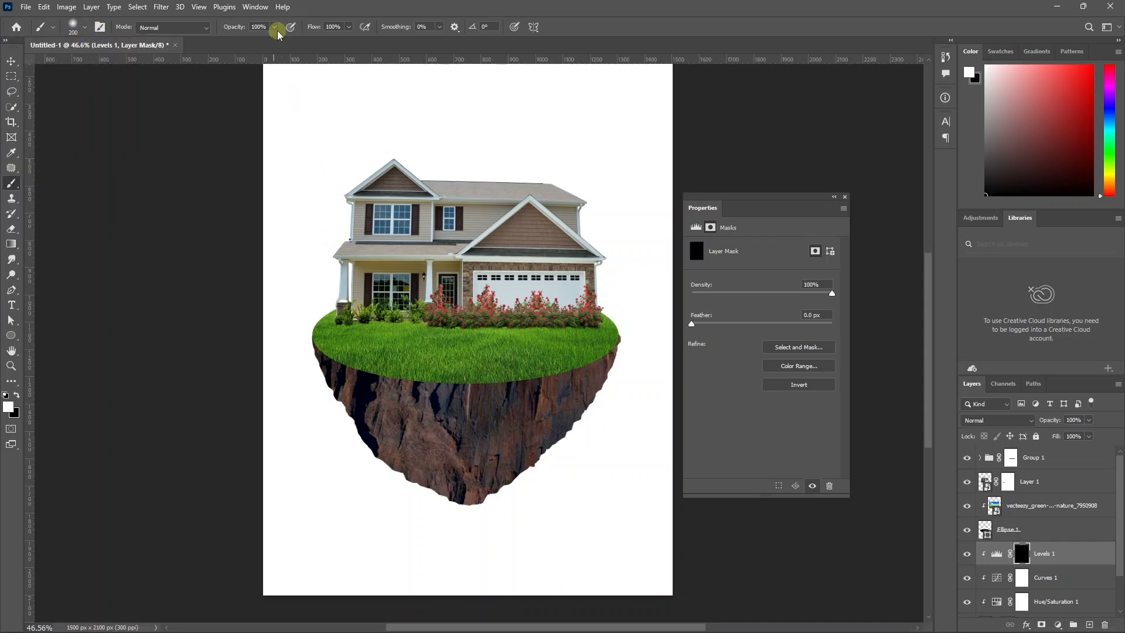
pyautogui.click(275, 27)
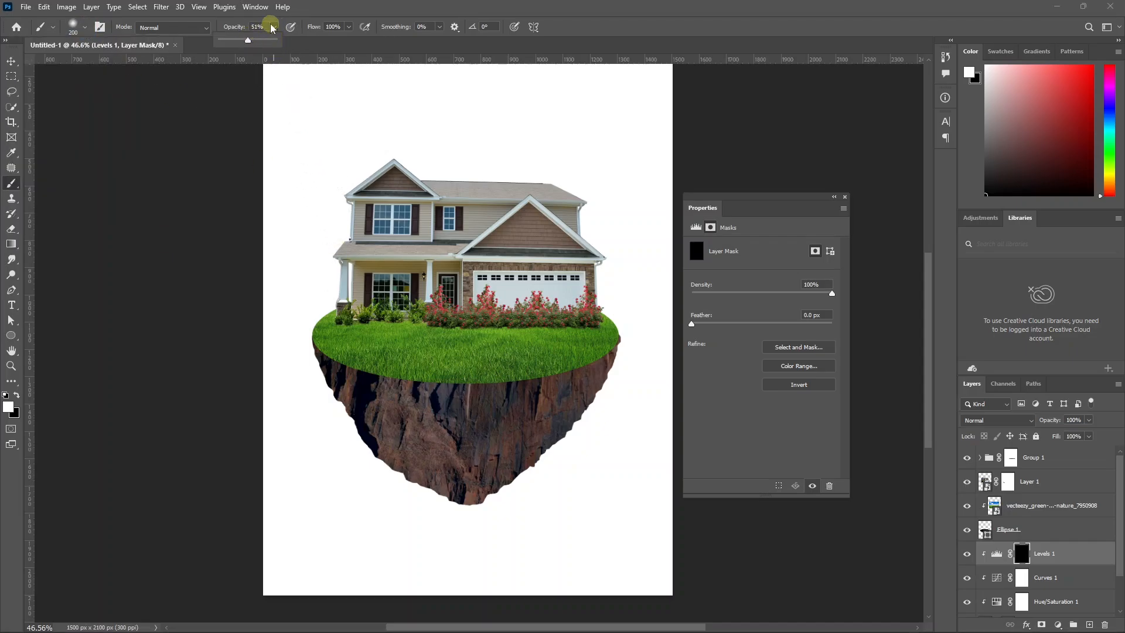
pyautogui.click(272, 27)
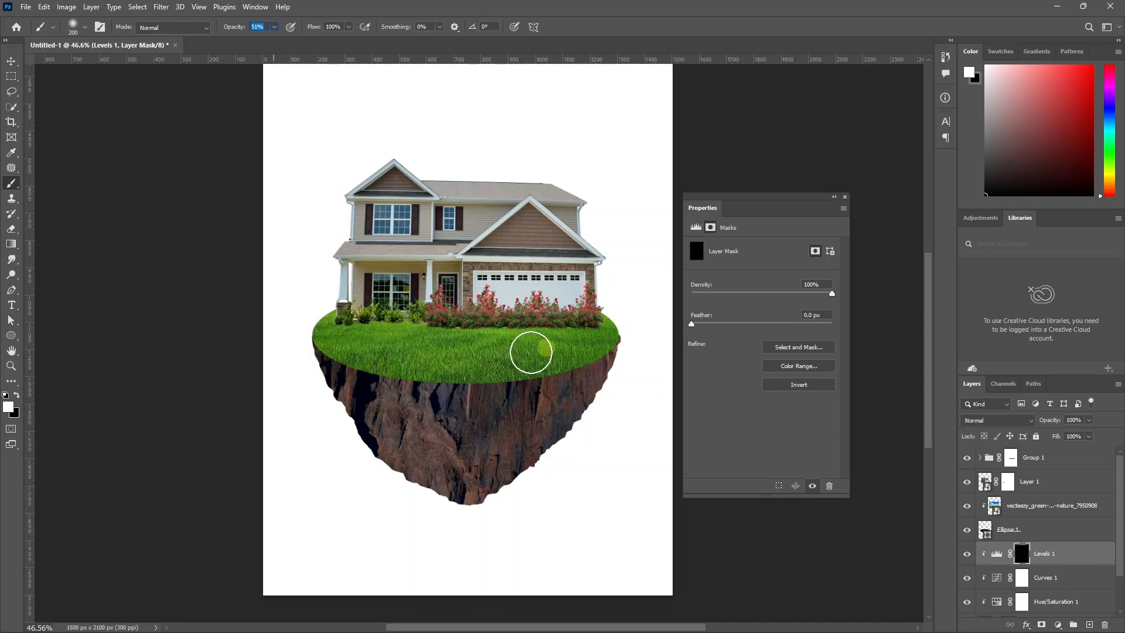
pyautogui.moveTo(335, 350)
pyautogui.mouseDown()
pyautogui.moveTo(454, 389)
pyautogui.moveTo(336, 356)
pyautogui.moveTo(515, 376)
pyautogui.moveTo(444, 376)
pyautogui.moveTo(621, 342)
pyautogui.moveTo(482, 366)
pyautogui.moveTo(558, 370)
pyautogui.moveTo(432, 370)
pyautogui.moveTo(323, 396)
pyautogui.moveTo(317, 348)
pyautogui.moveTo(376, 381)
pyautogui.moveTo(492, 388)
pyautogui.moveTo(597, 371)
pyautogui.moveTo(632, 350)
pyautogui.moveTo(552, 384)
pyautogui.moveTo(318, 366)
pyautogui.moveTo(335, 349)
pyautogui.moveTo(410, 337)
pyautogui.moveTo(394, 425)
pyautogui.moveTo(423, 333)
pyautogui.moveTo(375, 463)
pyautogui.moveTo(417, 360)
pyautogui.moveTo(328, 360)
pyautogui.moveTo(407, 390)
pyautogui.moveTo(575, 371)
pyautogui.moveTo(615, 350)
pyautogui.moveTo(473, 399)
pyautogui.moveTo(420, 387)
pyautogui.moveTo(632, 354)
pyautogui.moveTo(343, 385)
pyautogui.moveTo(394, 468)
pyautogui.moveTo(382, 402)
pyautogui.moveTo(419, 485)
pyautogui.moveTo(417, 420)
pyautogui.moveTo(446, 510)
pyautogui.moveTo(415, 402)
pyautogui.moveTo(458, 491)
pyautogui.moveTo(411, 401)
pyautogui.moveTo(455, 510)
pyautogui.moveTo(407, 392)
pyautogui.moveTo(426, 468)
pyautogui.moveTo(404, 492)
pyautogui.moveTo(351, 380)
pyautogui.moveTo(412, 435)
pyautogui.moveTo(460, 407)
pyautogui.mouseUp()
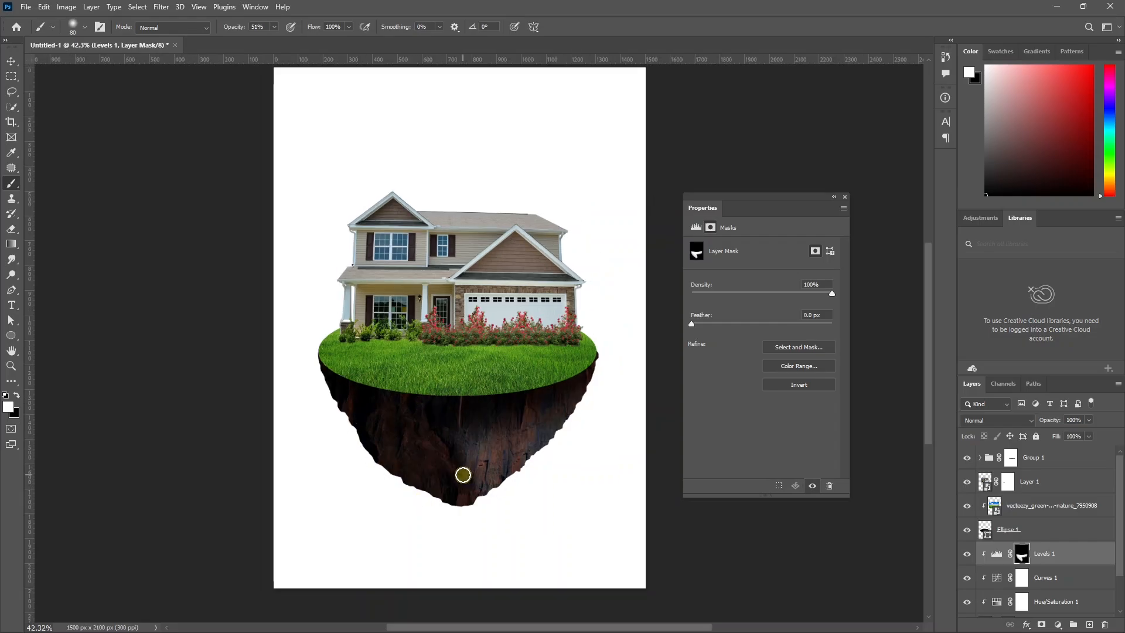
# Paint black on the Levels mask with a 70 px soft brush to bring back lighter texture from the rock's tip up through its middle
pyautogui.press('[')
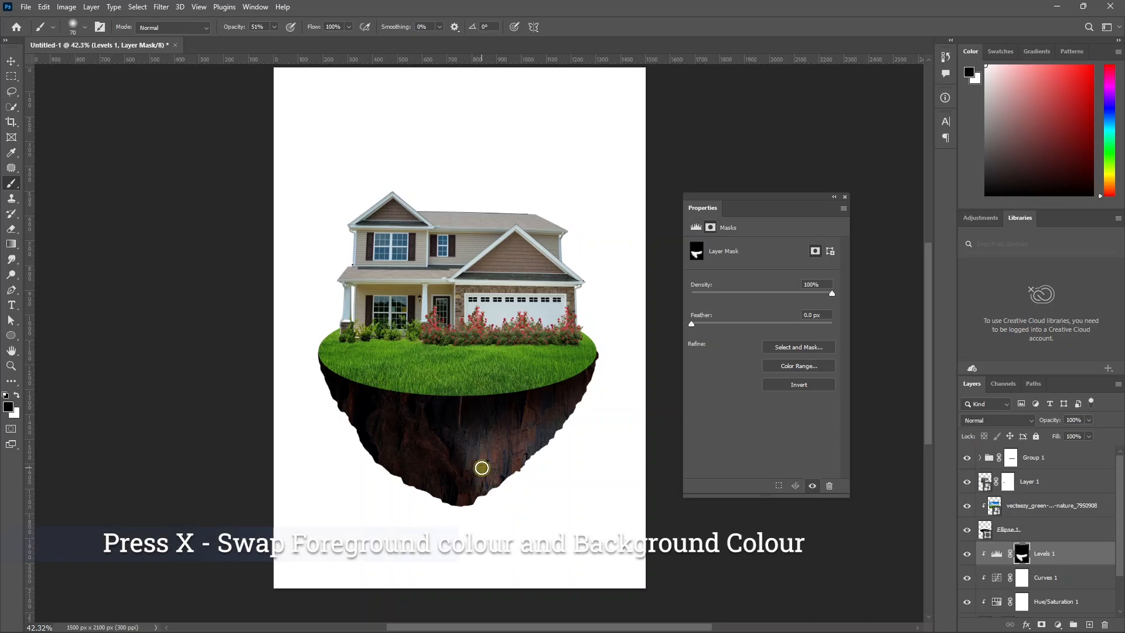
pyautogui.press('x')
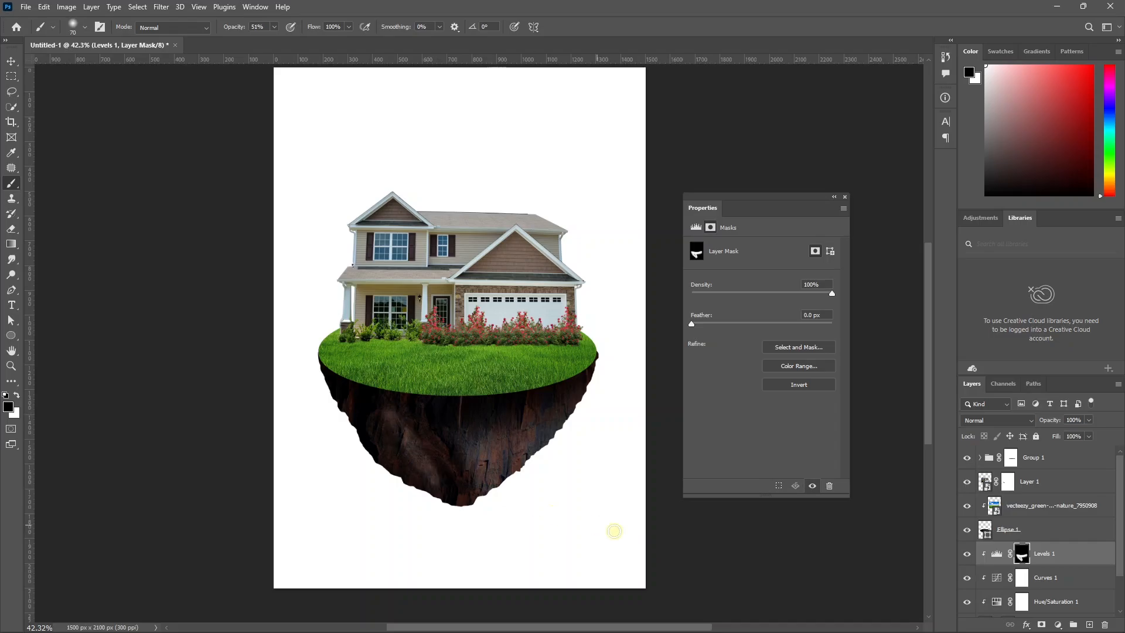
pyautogui.scroll(3, 452, 476)
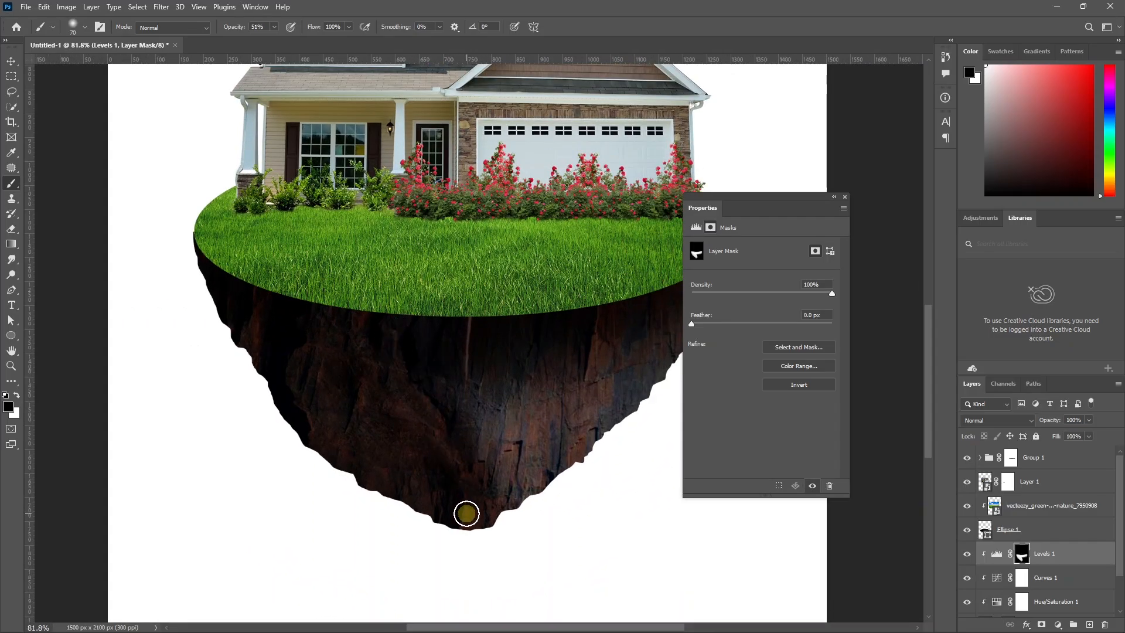
pyautogui.moveTo(467, 514)
pyautogui.mouseDown()
pyautogui.moveTo(441, 449)
pyautogui.moveTo(379, 376)
pyautogui.moveTo(437, 400)
pyautogui.moveTo(433, 412)
pyautogui.moveTo(407, 408)
pyautogui.moveTo(372, 372)
pyautogui.moveTo(430, 452)
pyautogui.moveTo(304, 348)
pyautogui.moveTo(294, 374)
pyautogui.moveTo(317, 436)
pyautogui.moveTo(317, 385)
pyautogui.moveTo(259, 296)
pyautogui.moveTo(251, 354)
pyautogui.moveTo(361, 369)
pyautogui.moveTo(374, 359)
pyautogui.moveTo(384, 378)
pyautogui.moveTo(387, 333)
pyautogui.moveTo(398, 402)
pyautogui.mouseUp()
pyautogui.scroll(-3, 434, 477)
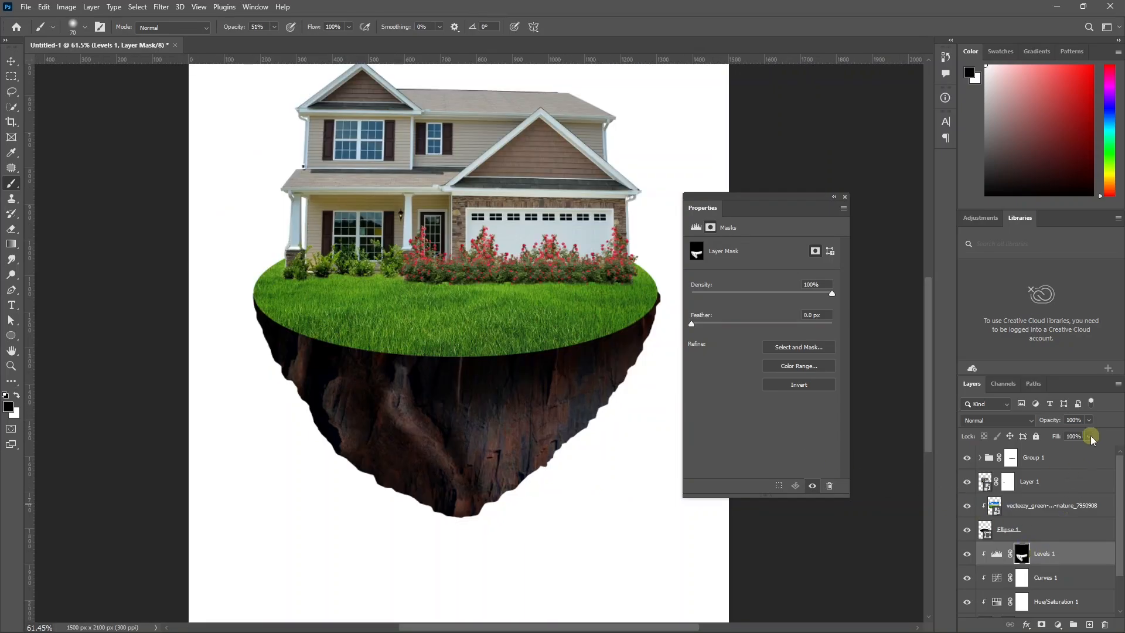
# Set the Levels adjustment layer's opacity to 68% and toggle its visibility to compare the rock shading
pyautogui.moveTo(1068, 433); pyautogui.dragTo(1072, 434)
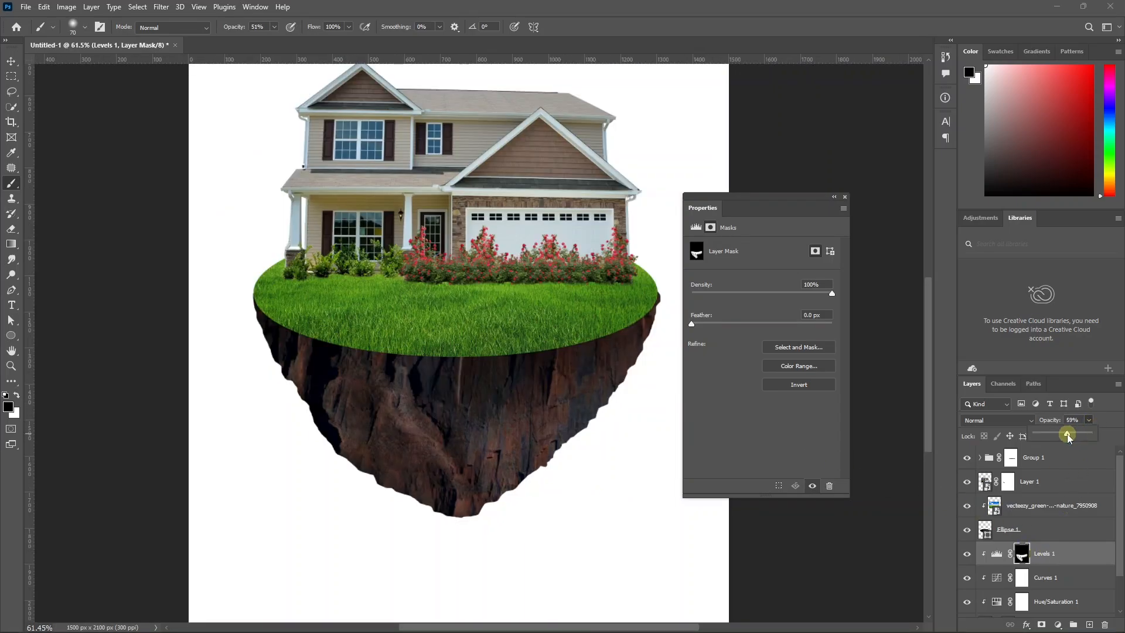
pyautogui.click(966, 557)
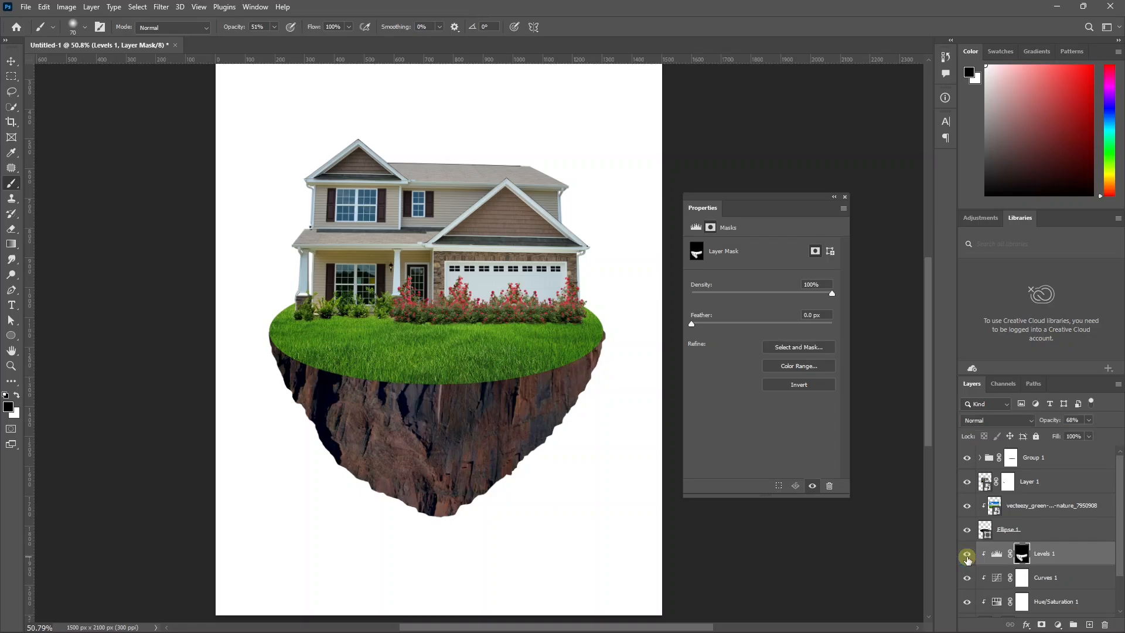
pyautogui.click(966, 556)
pyautogui.click(967, 557)
pyautogui.click(966, 556)
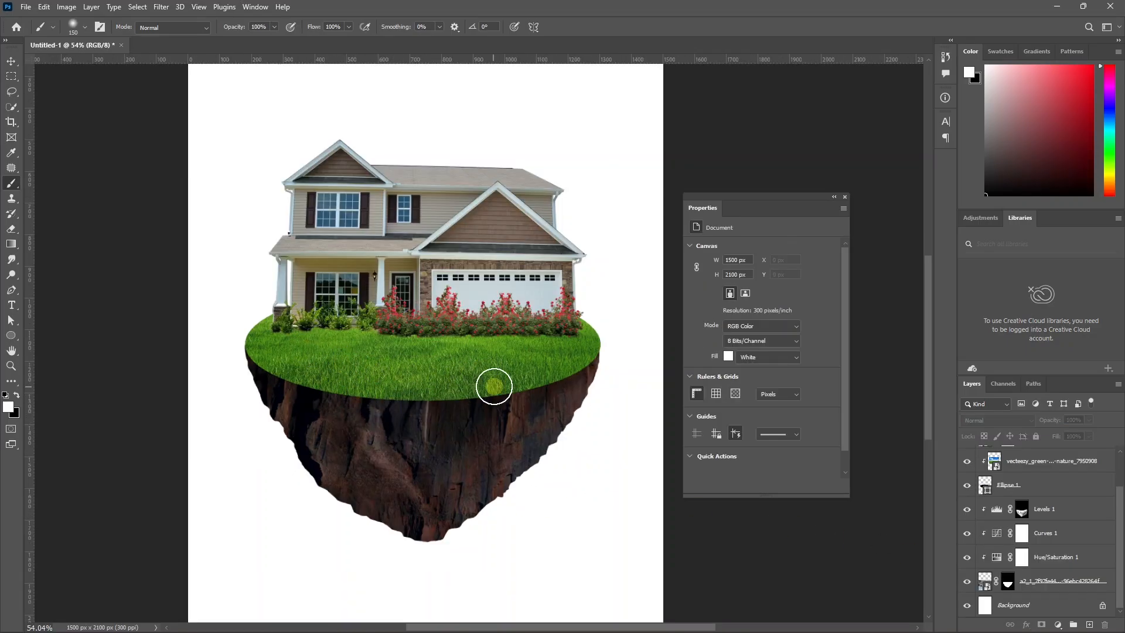
# Identify the grass image layer by toggling layer visibility, and add a new empty layer directly above it
pyautogui.scroll(2, 1003, 514)
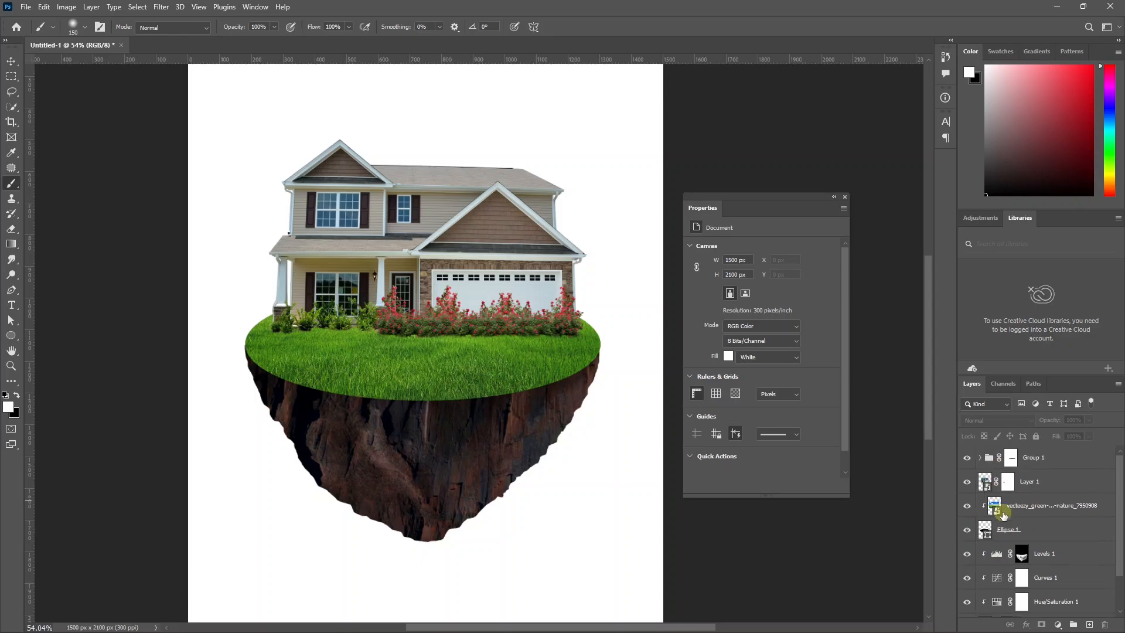
pyautogui.click(968, 482)
pyautogui.click(967, 482)
pyautogui.click(966, 505)
pyautogui.click(966, 505)
pyautogui.click(1034, 509)
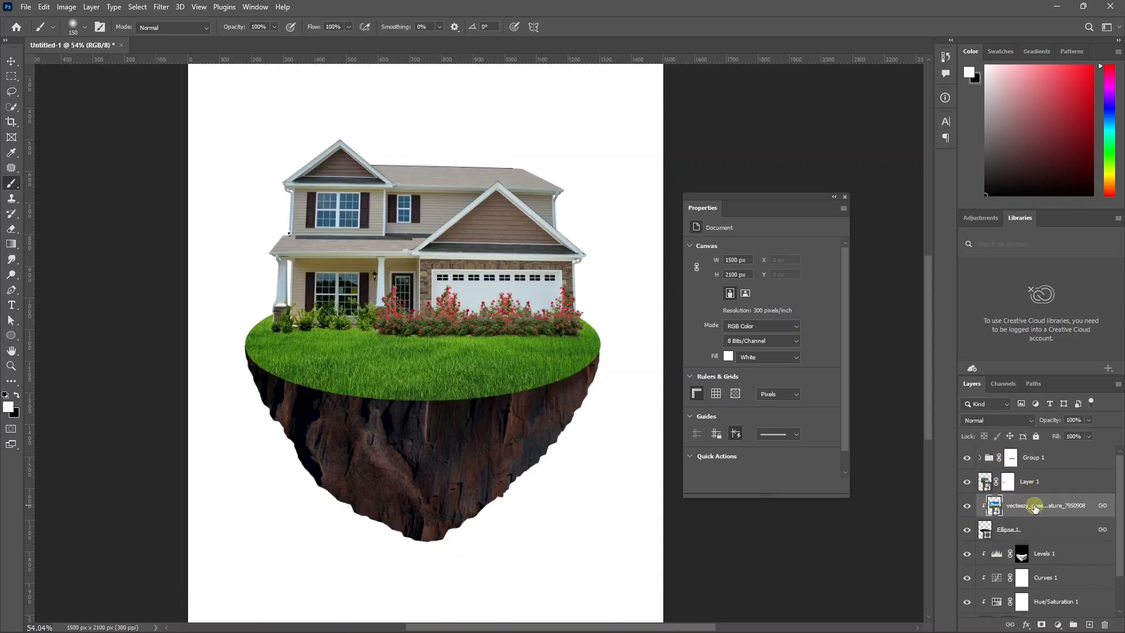
pyautogui.click(1089, 624)
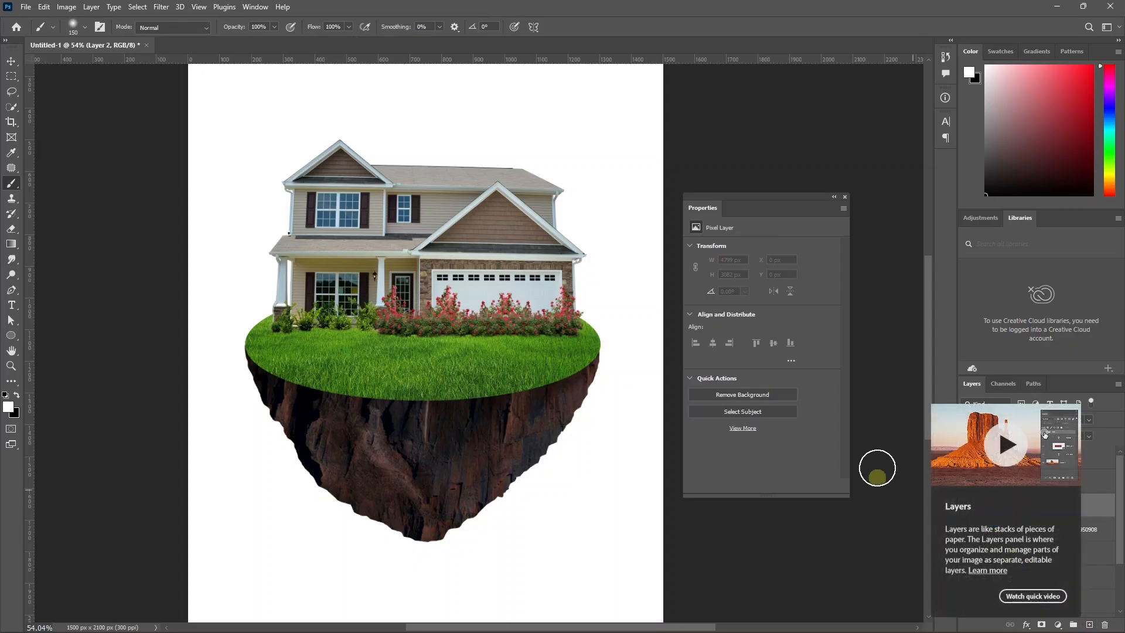
# Choose the Kyle's Ultimate Pastel Palooza brush at 60 px with black as the foreground colour
pyautogui.click(85, 28)
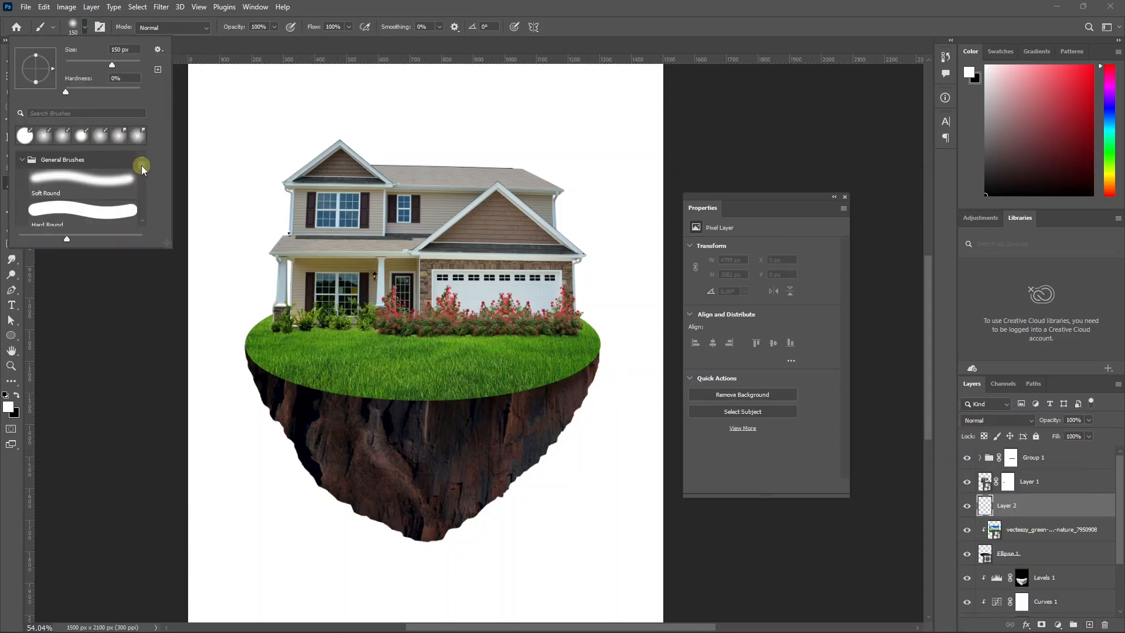
pyautogui.moveTo(142, 165)
pyautogui.mouseDown()
pyautogui.moveTo(143, 220)
pyautogui.moveTo(142, 207)
pyautogui.mouseUp()
pyautogui.click(56, 173)
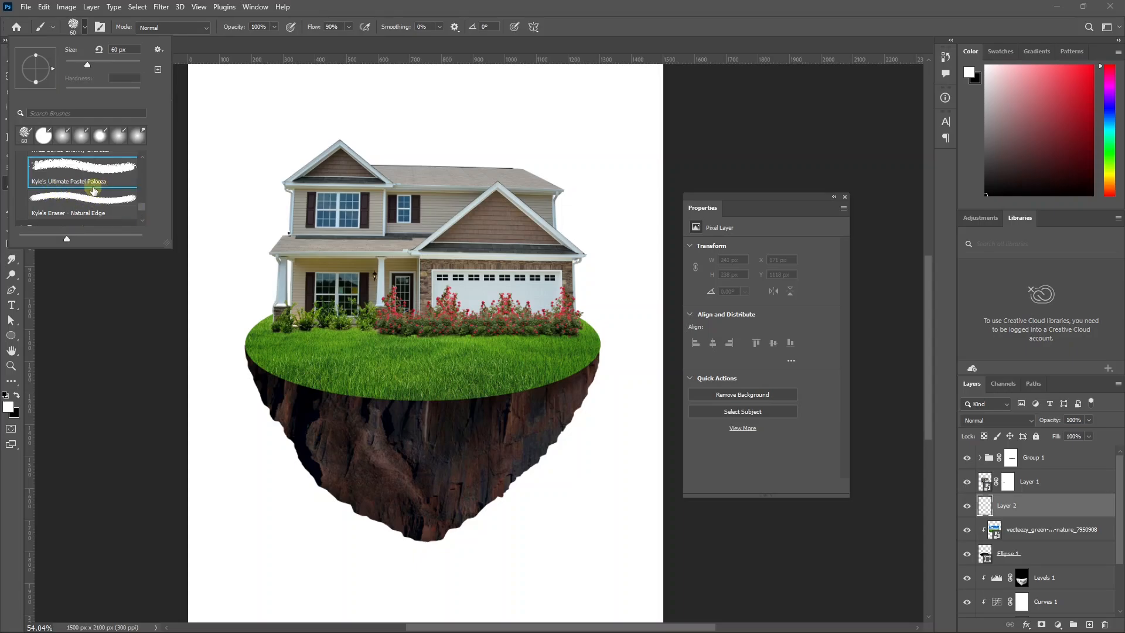
pyautogui.scroll(1, 74, 189)
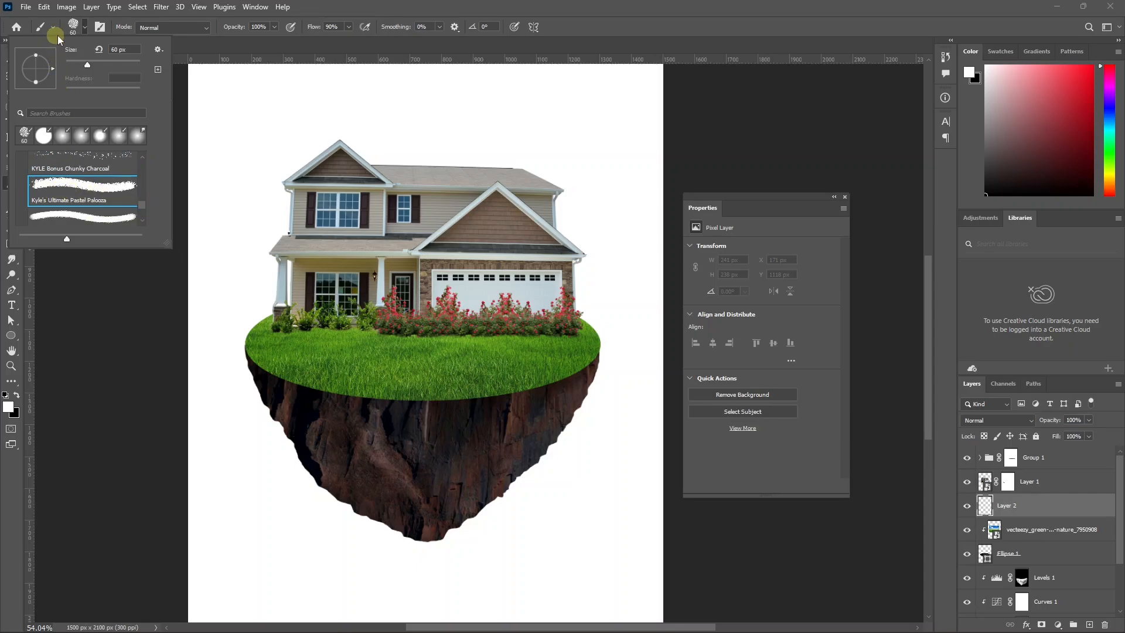
pyautogui.click(87, 32)
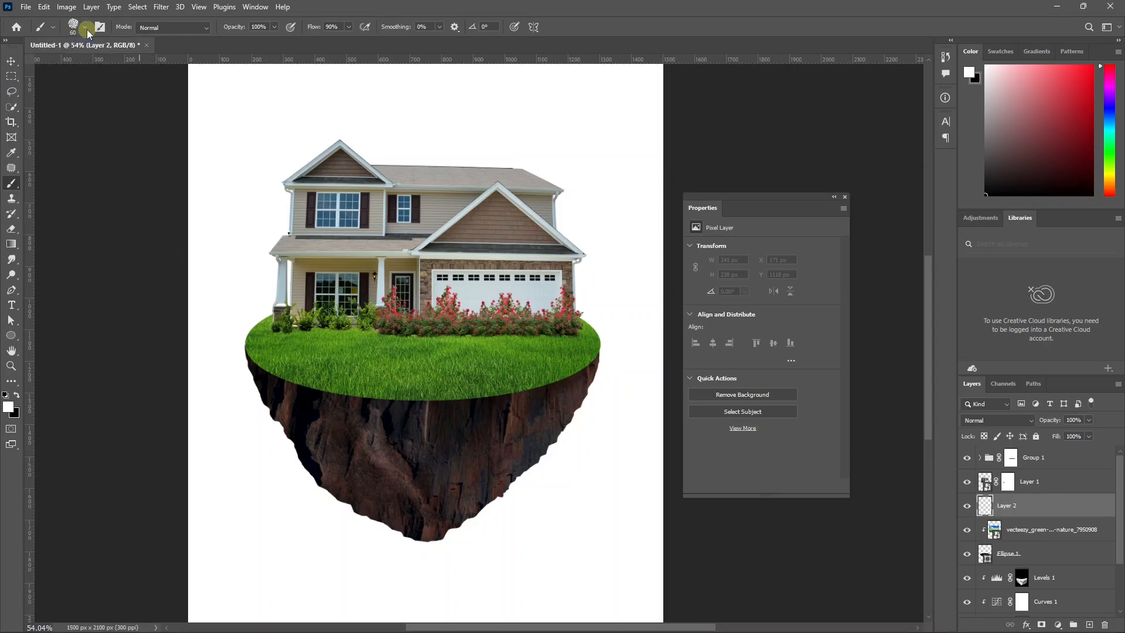
pyautogui.click(16, 398)
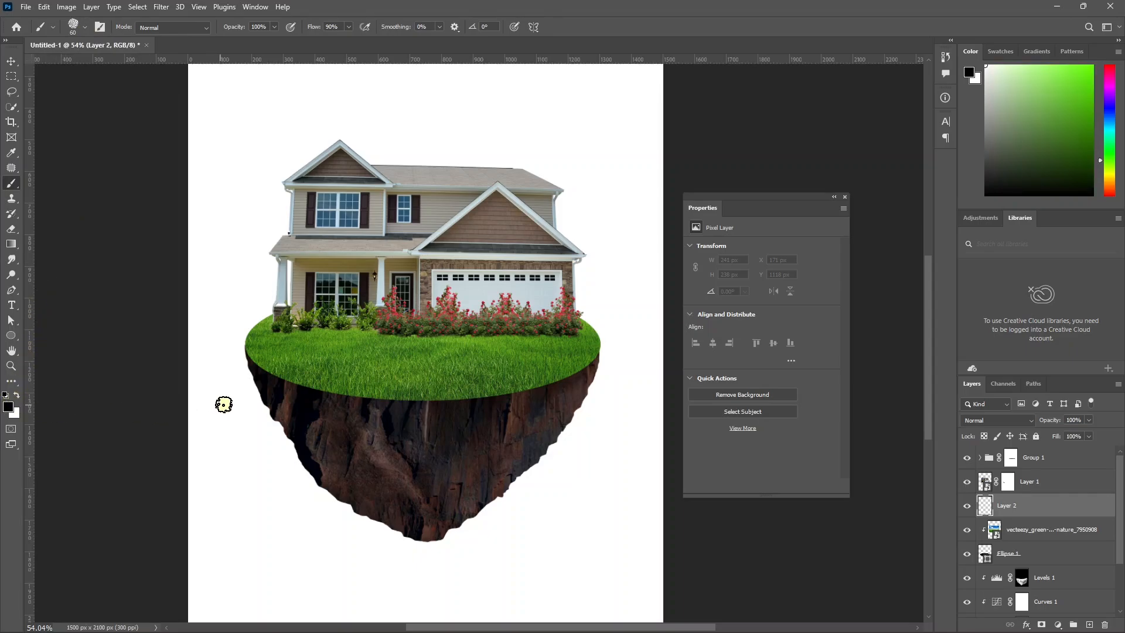
pyautogui.scroll(4, 223, 404)
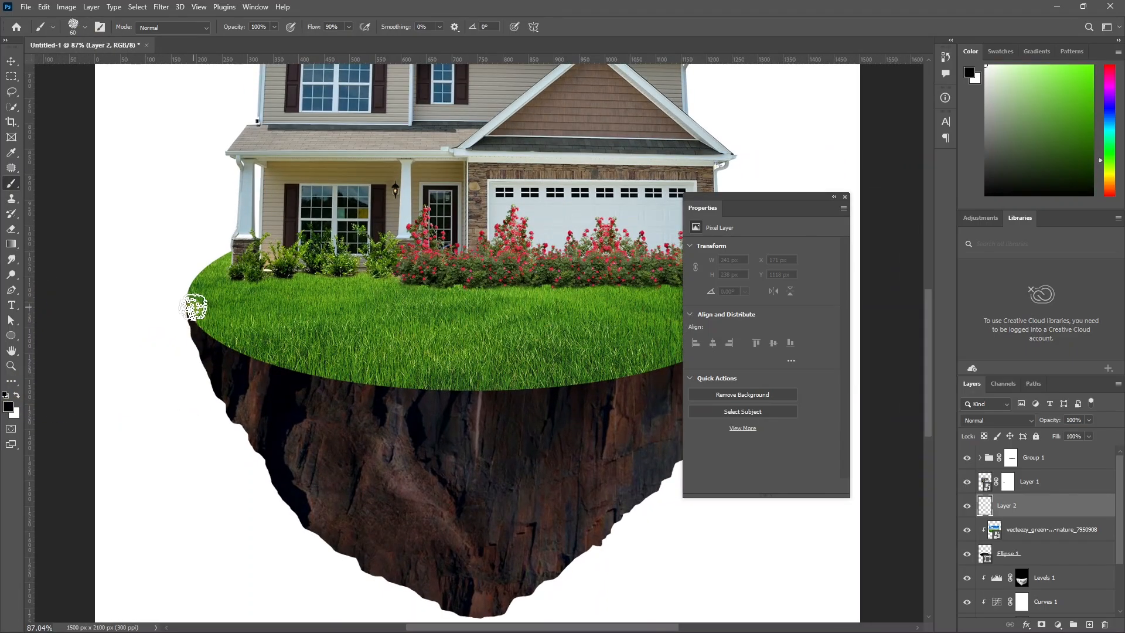
pyautogui.moveTo(193, 308)
pyautogui.mouseDown()
pyautogui.moveTo(240, 354)
pyautogui.moveTo(401, 386)
pyautogui.moveTo(489, 389)
pyautogui.moveTo(472, 398)
pyautogui.mouseUp()
pyautogui.hotkey('ctrl', 'z')
pyautogui.scroll(2, 342, 402)
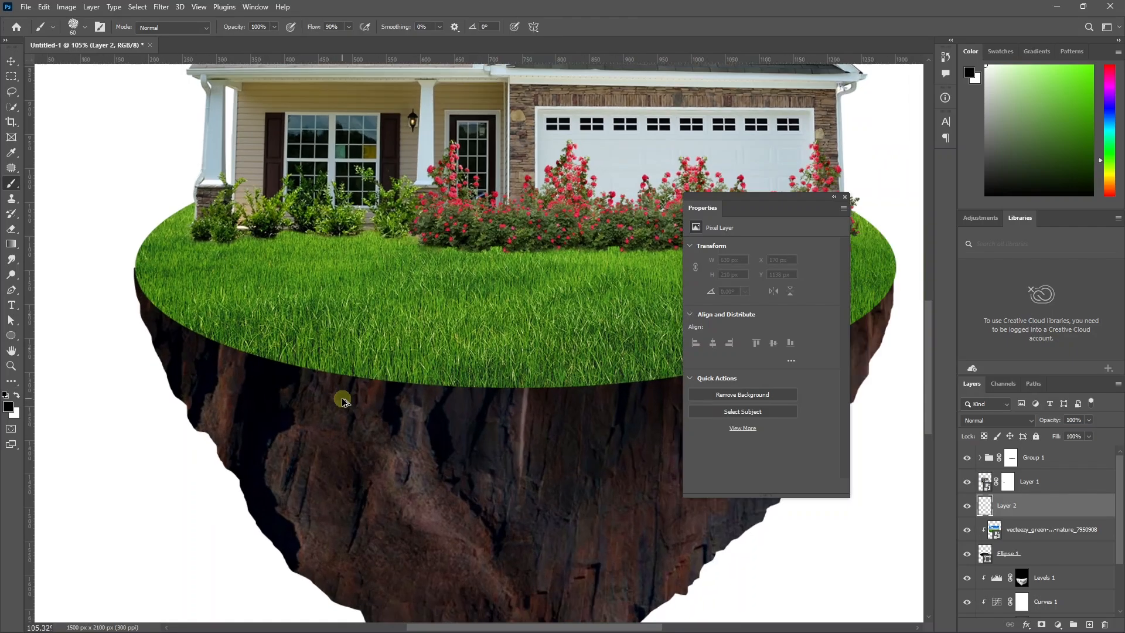
pyautogui.scroll(3, 342, 401)
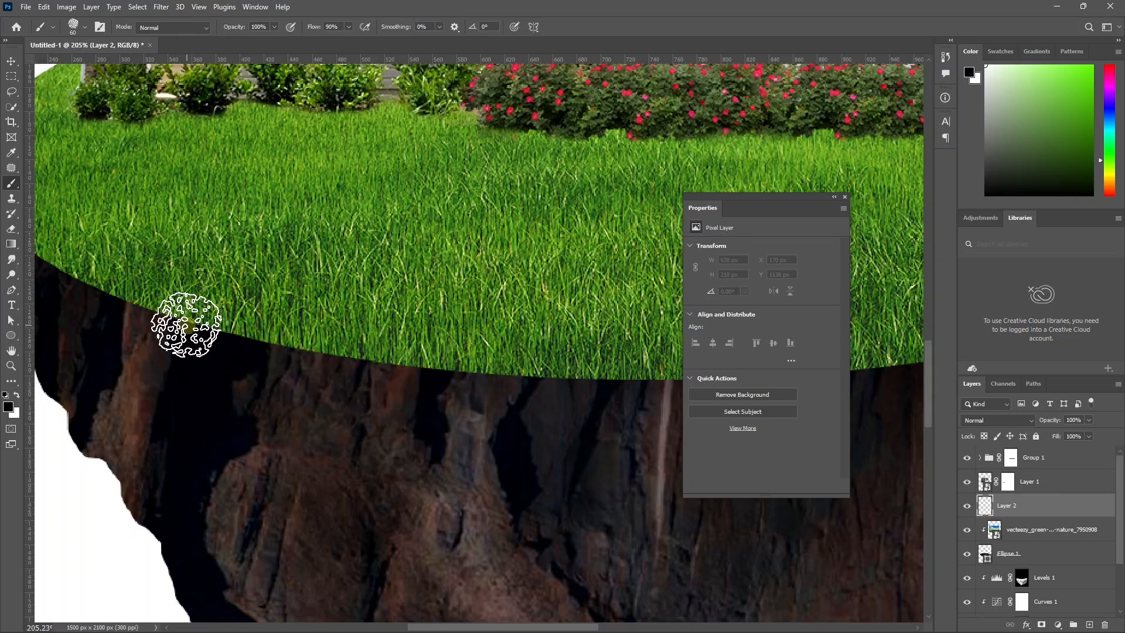
pyautogui.moveTo(186, 325)
pyautogui.mouseDown()
pyautogui.moveTo(492, 376)
pyautogui.moveTo(556, 375)
pyautogui.mouseUp()
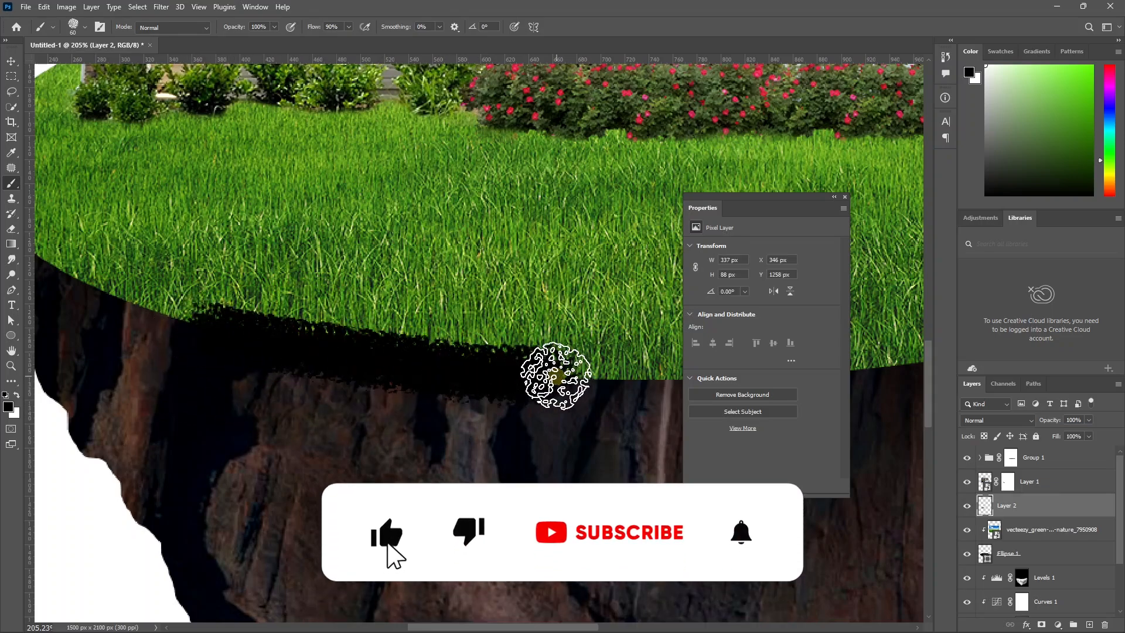
pyautogui.hotkey('ctrl', 'z')
pyautogui.scroll(-4, 469, 375)
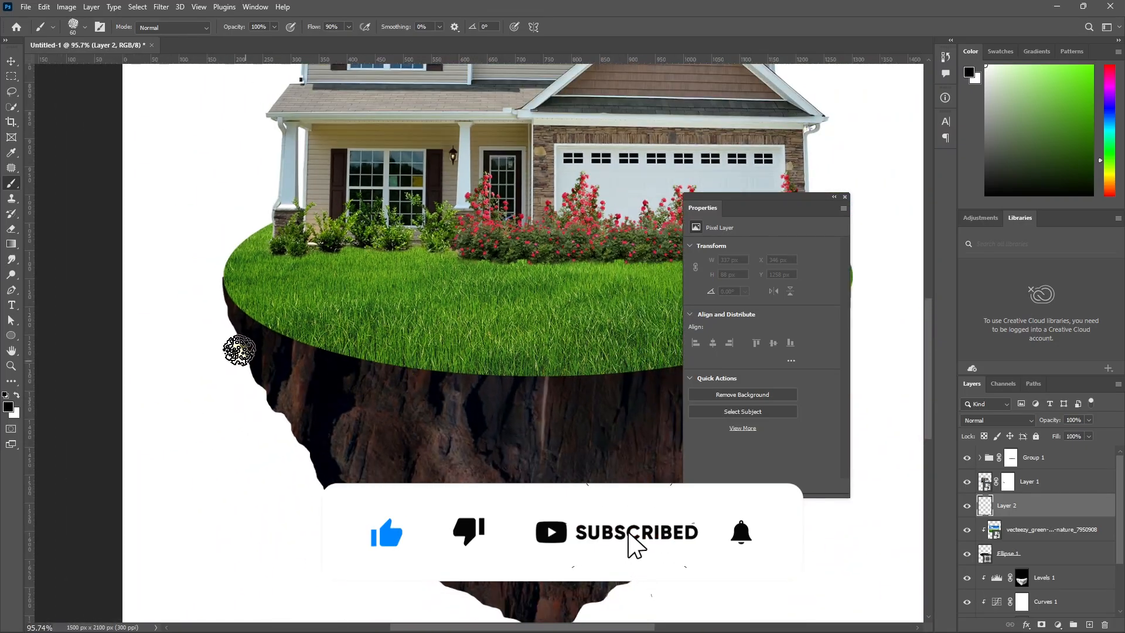
pyautogui.scroll(-1, 159, 413)
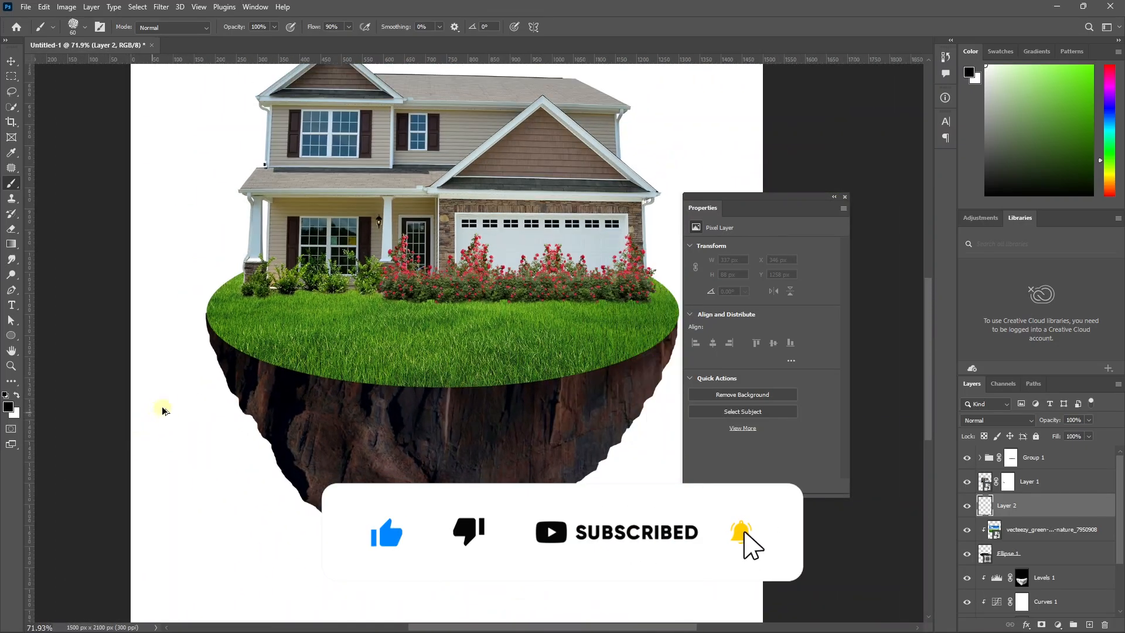
# Paint a rough black band on the new layer along the whole front edge where the grass meets the rock
pyautogui.scroll(1, 163, 410)
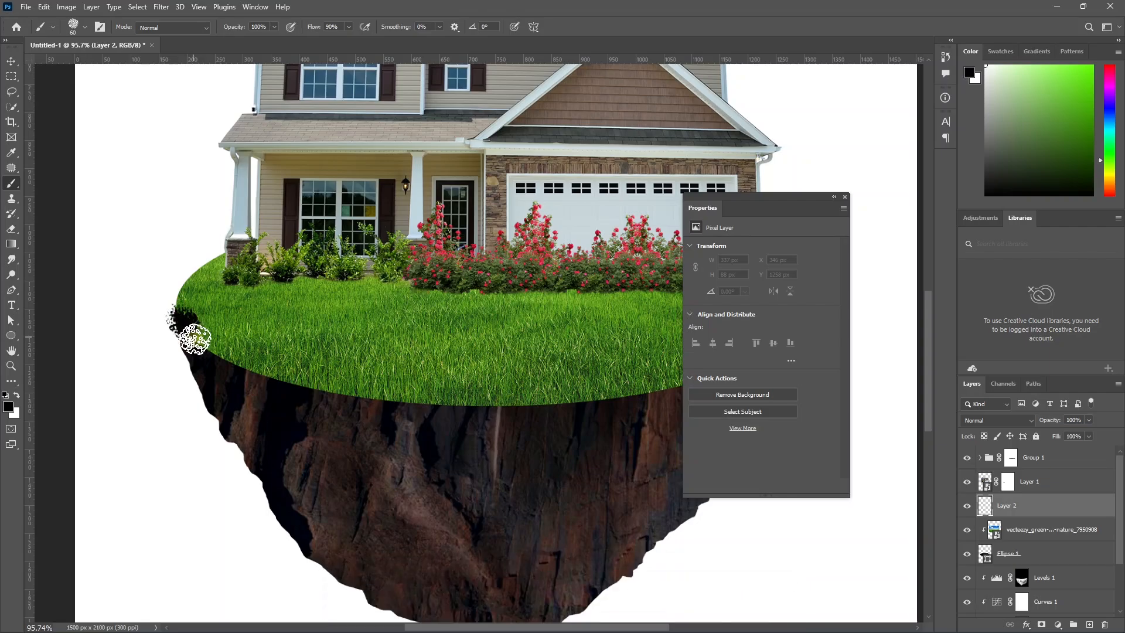
pyautogui.moveTo(194, 339)
pyautogui.mouseDown()
pyautogui.moveTo(218, 354)
pyautogui.moveTo(489, 401)
pyautogui.mouseUp()
pyautogui.scroll(-2, 490, 402)
pyautogui.moveTo(384, 429); pyautogui.dragTo(577, 372)
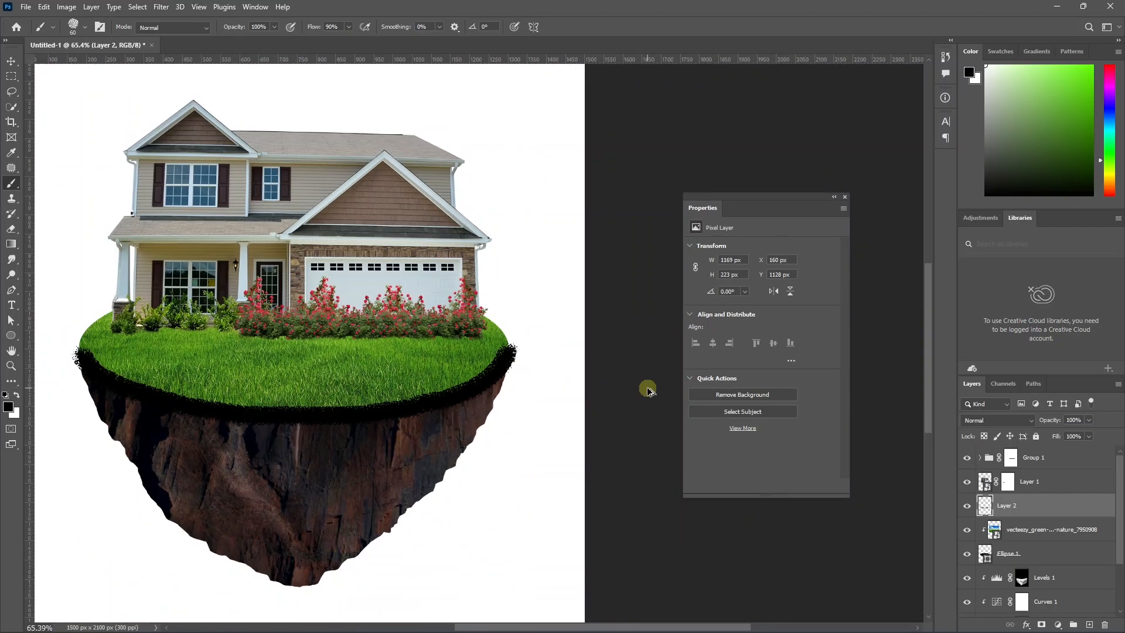
pyautogui.scroll(-1, 352, 389)
pyautogui.scroll(1, 352, 389)
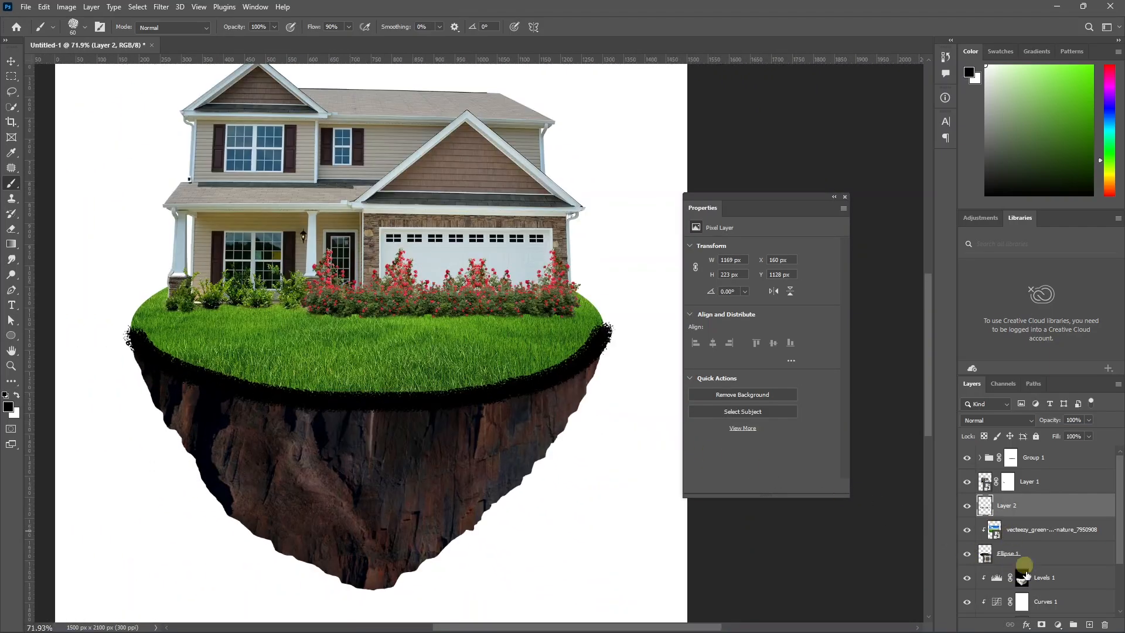
# Add a layer mask to the layer holding the painted black band
pyautogui.click(1043, 626)
pyautogui.scroll(-1, 665, 426)
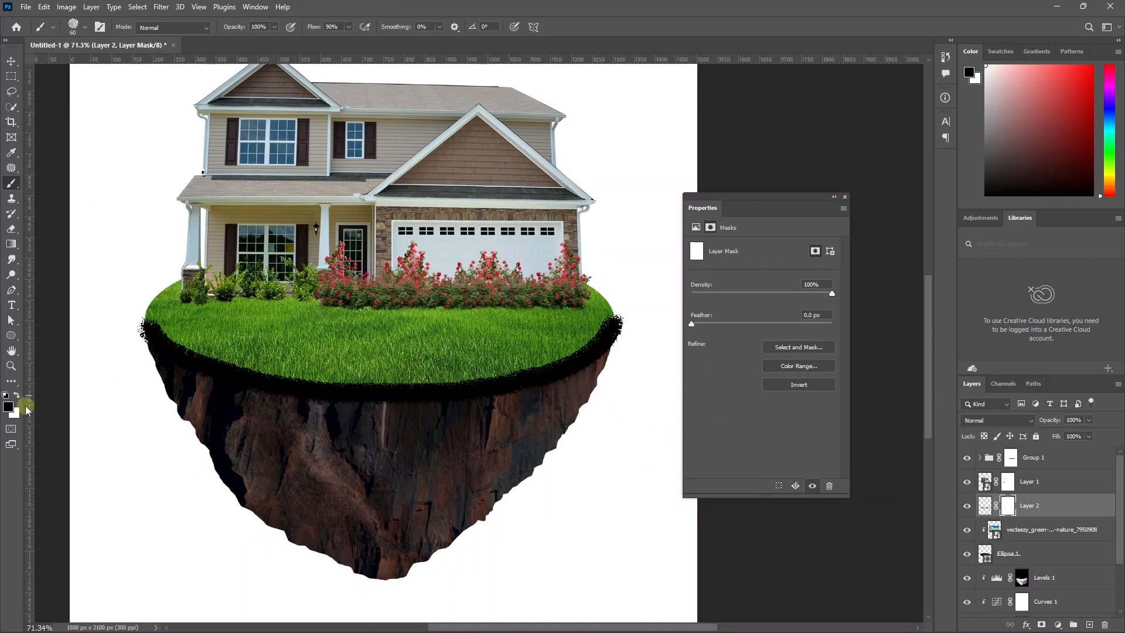
pyautogui.scroll(3, 113, 351)
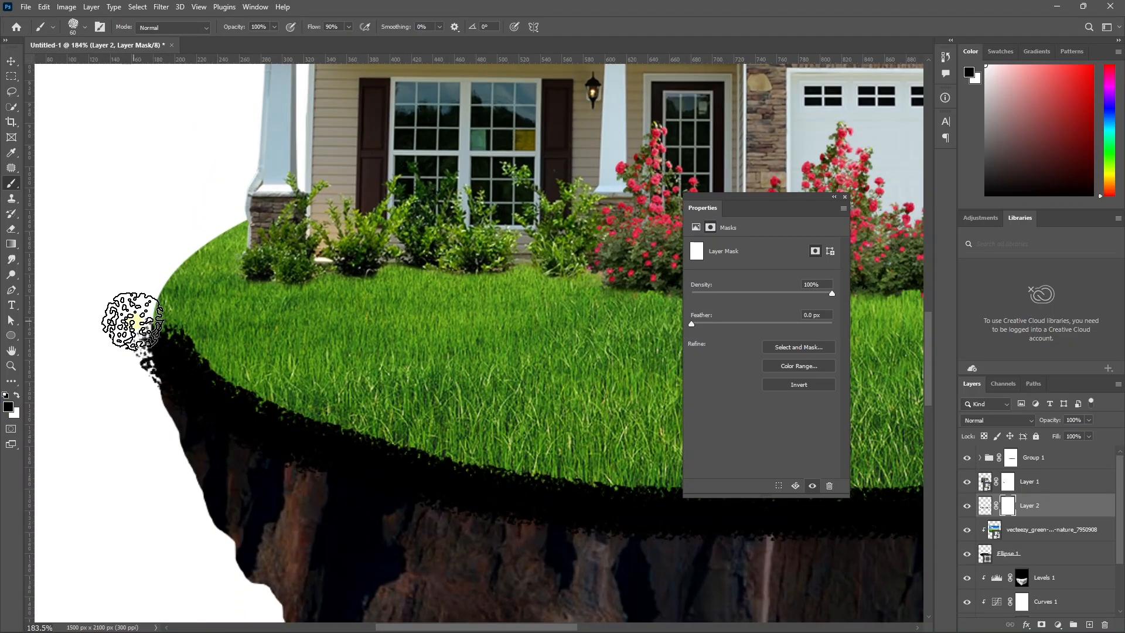
# Paint black with the 45 px brush on the band layer's mask to hide overspill beyond the island's left and right edges
pyautogui.scroll(1, 132, 321)
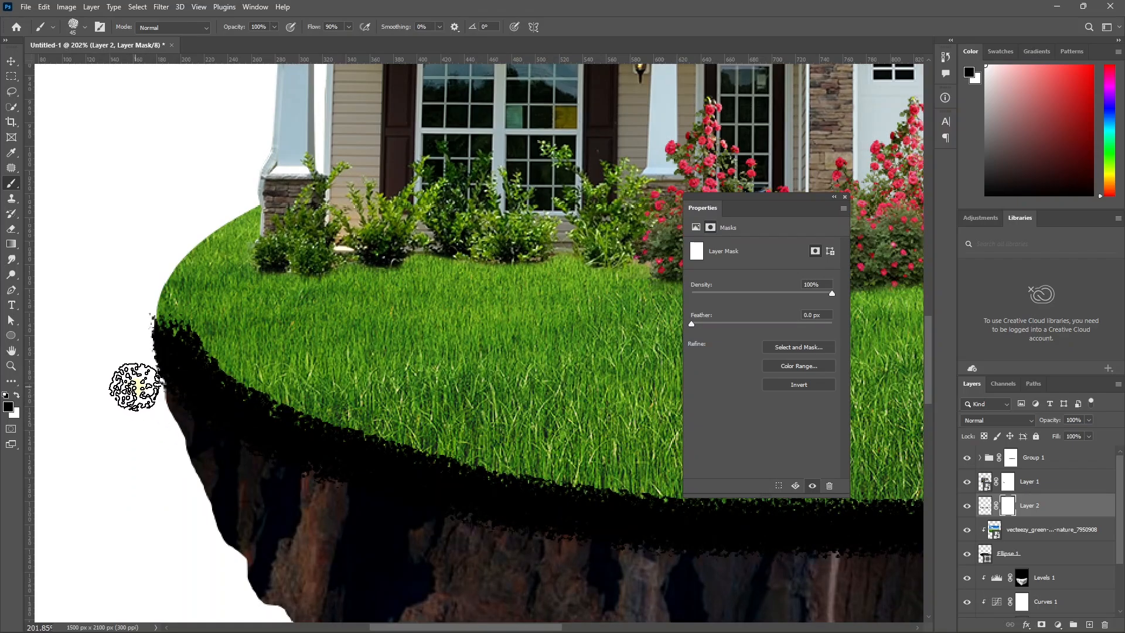
pyautogui.moveTo(141, 299); pyautogui.dragTo(243, 332)
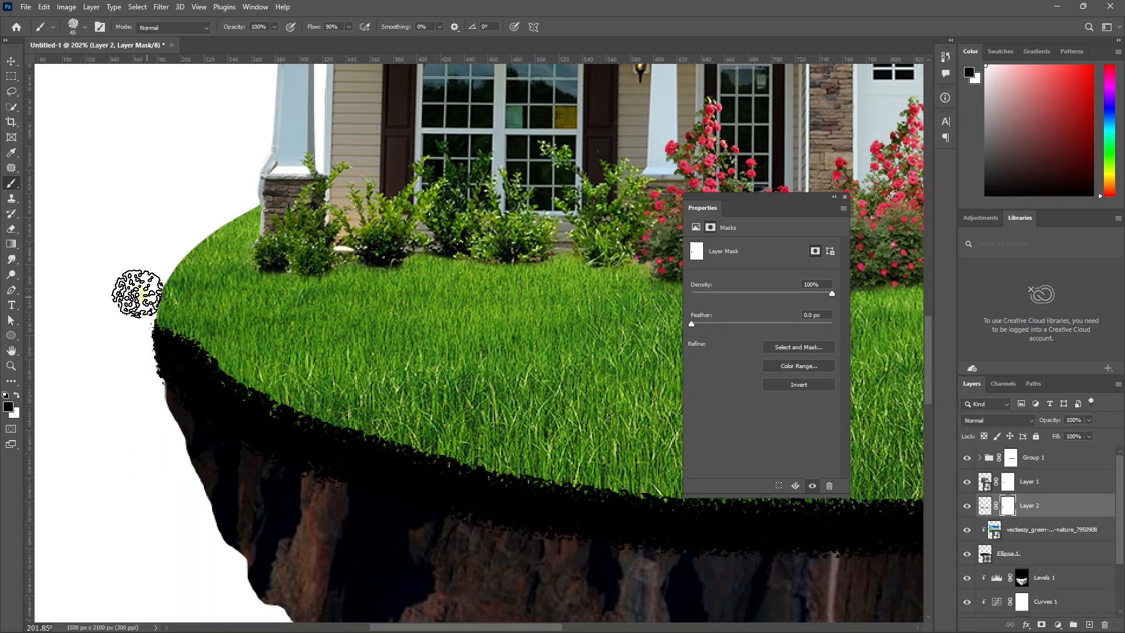
pyautogui.moveTo(138, 293); pyautogui.dragTo(205, 326)
pyautogui.scroll(-10, 109, 419)
pyautogui.scroll(12, 645, 375)
pyautogui.moveTo(599, 376)
pyautogui.mouseDown()
pyautogui.moveTo(592, 324)
pyautogui.moveTo(614, 337)
pyautogui.mouseUp()
pyautogui.moveTo(609, 410)
pyautogui.mouseDown()
pyautogui.moveTo(593, 508)
pyautogui.moveTo(613, 438)
pyautogui.mouseUp()
pyautogui.scroll(-15, 628, 387)
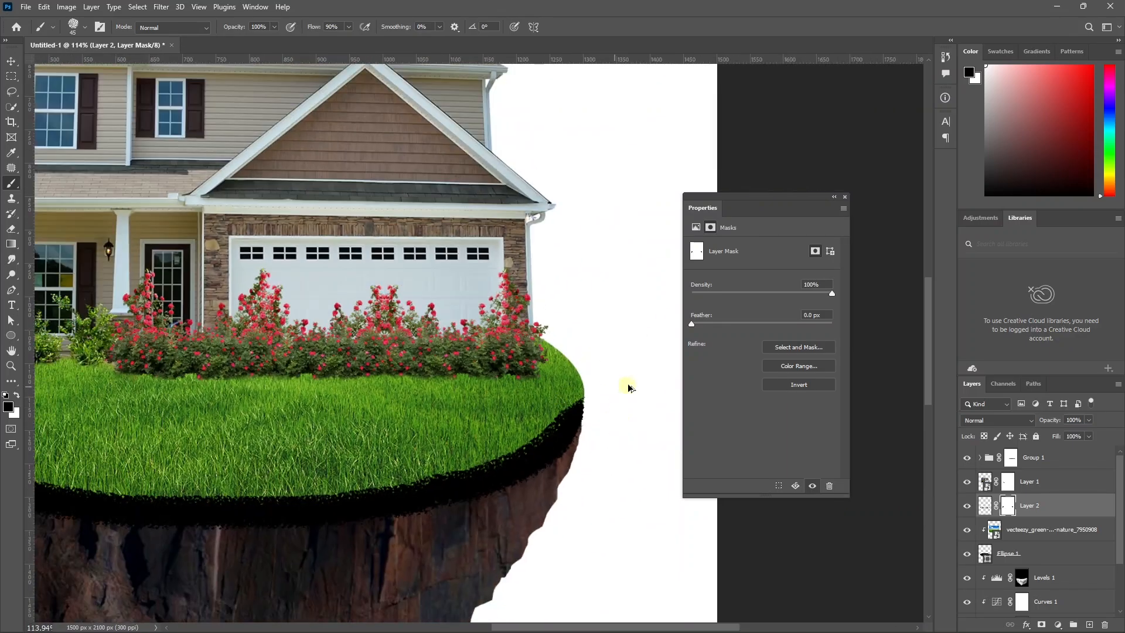
pyautogui.scroll(2, 396, 413)
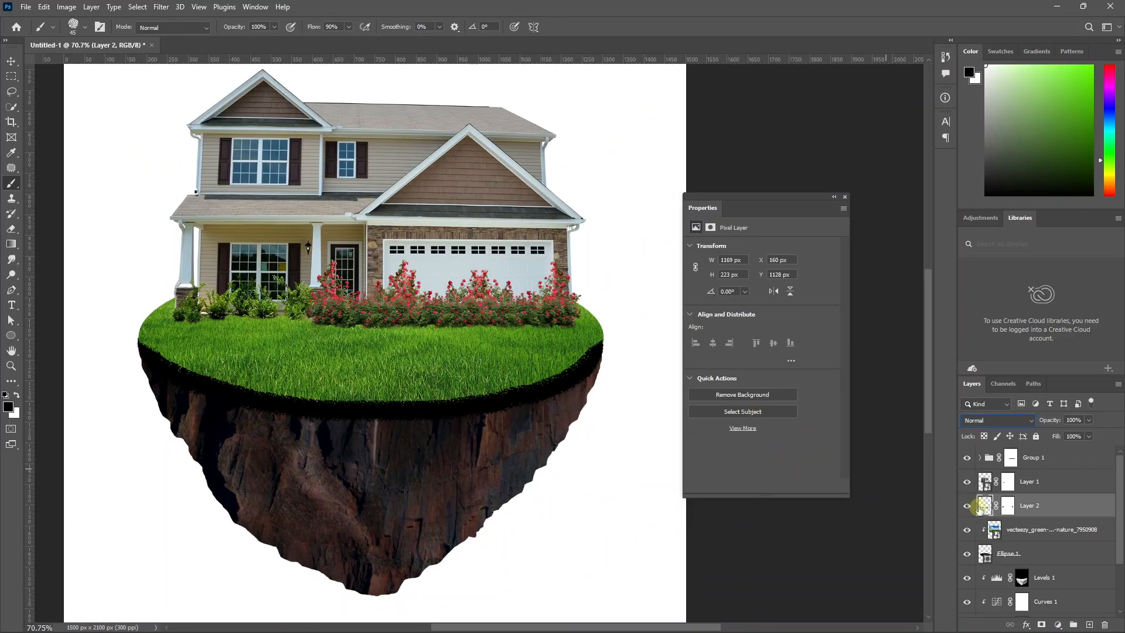
# Set the blend mode of the painted black band layer to Soft Light
pyautogui.click(996, 420)
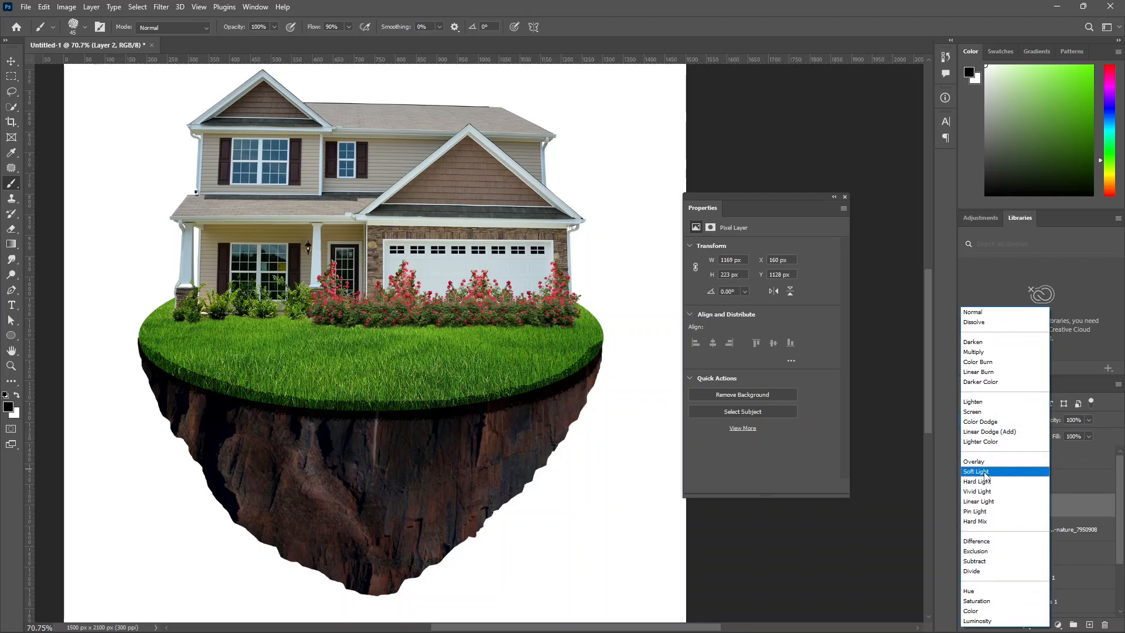
pyautogui.click(986, 472)
pyautogui.click(11, 61)
pyautogui.scroll(3, 305, 403)
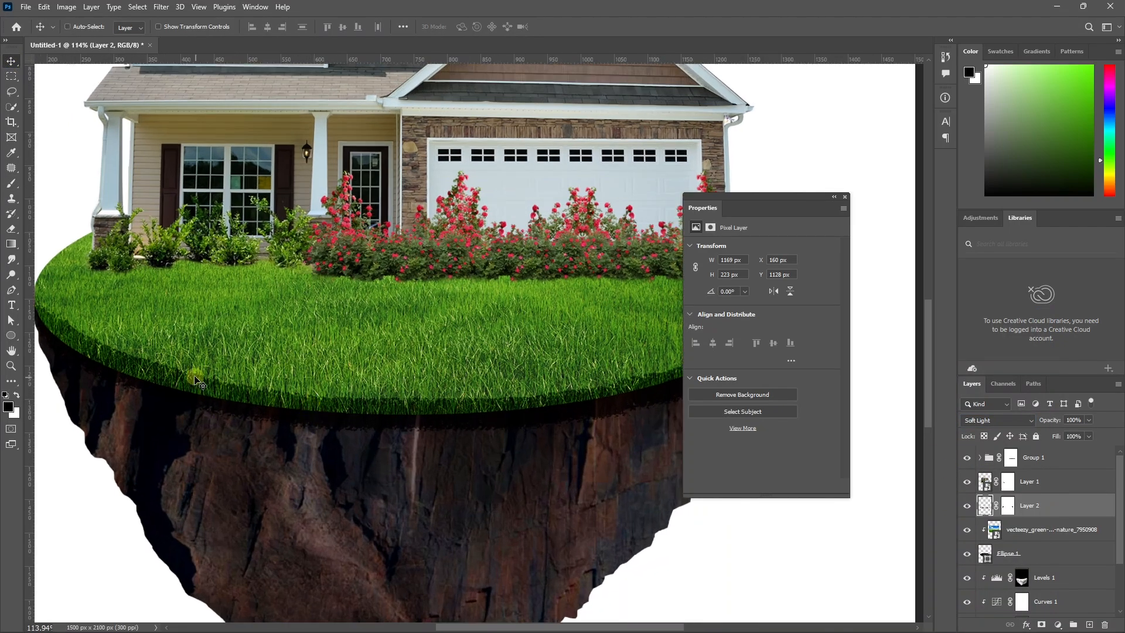
pyautogui.scroll(-3, 459, 426)
# Paint black on the band layer's mask to remove excess shading from the rock just below the grass edge
pyautogui.click(1008, 505)
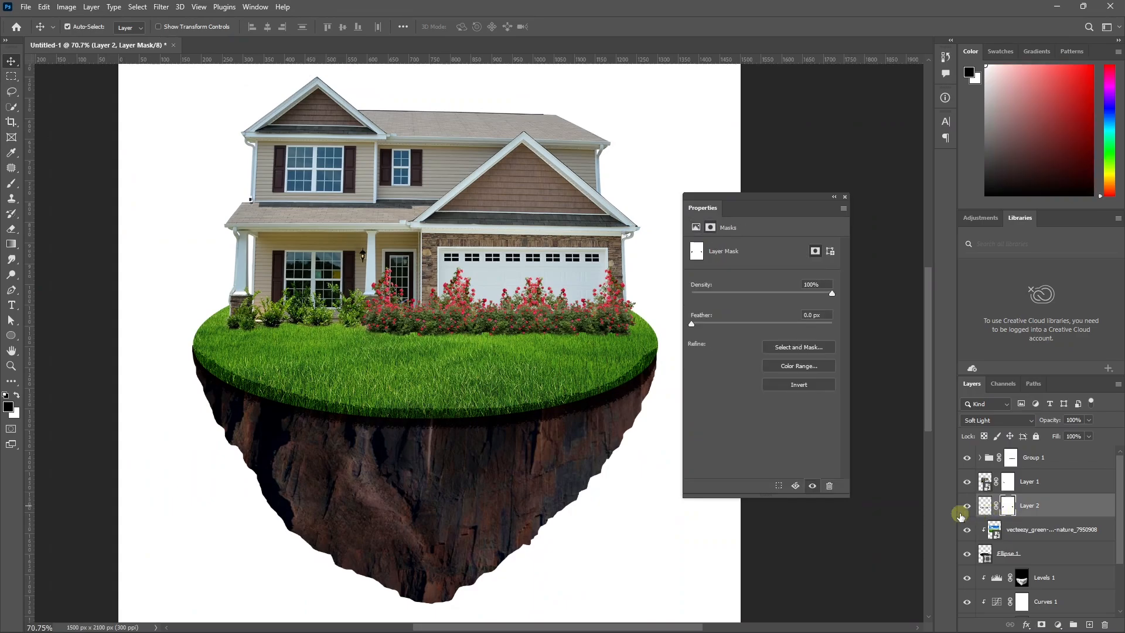
pyautogui.press('b')
pyautogui.scroll(3, 422, 419)
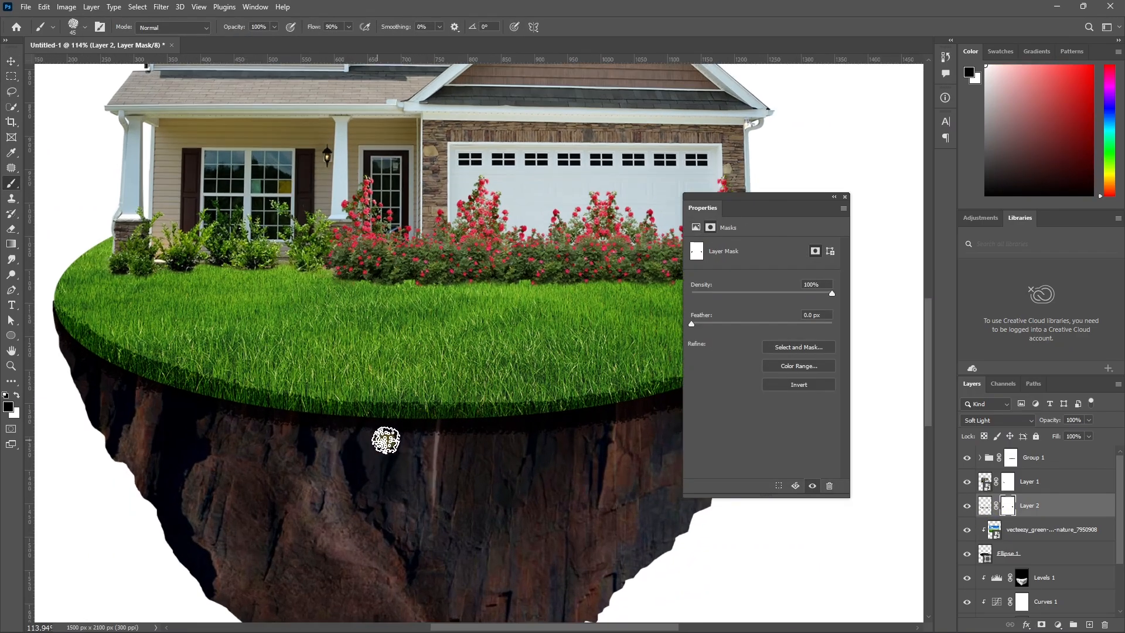
pyautogui.scroll(-3, 492, 445)
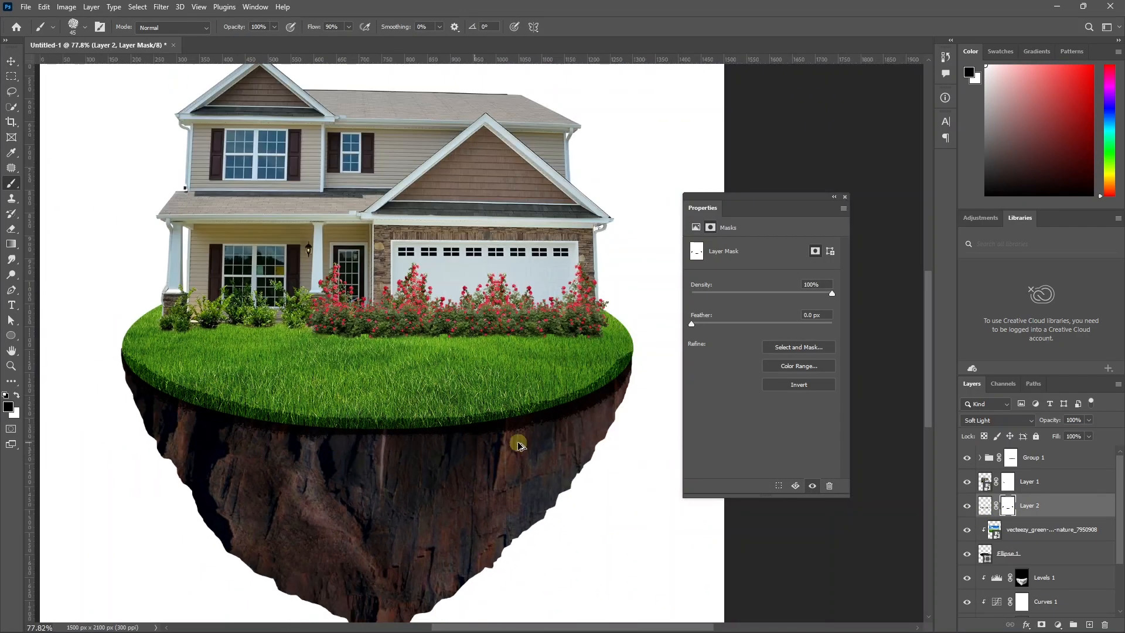
pyautogui.scroll(2, 510, 440)
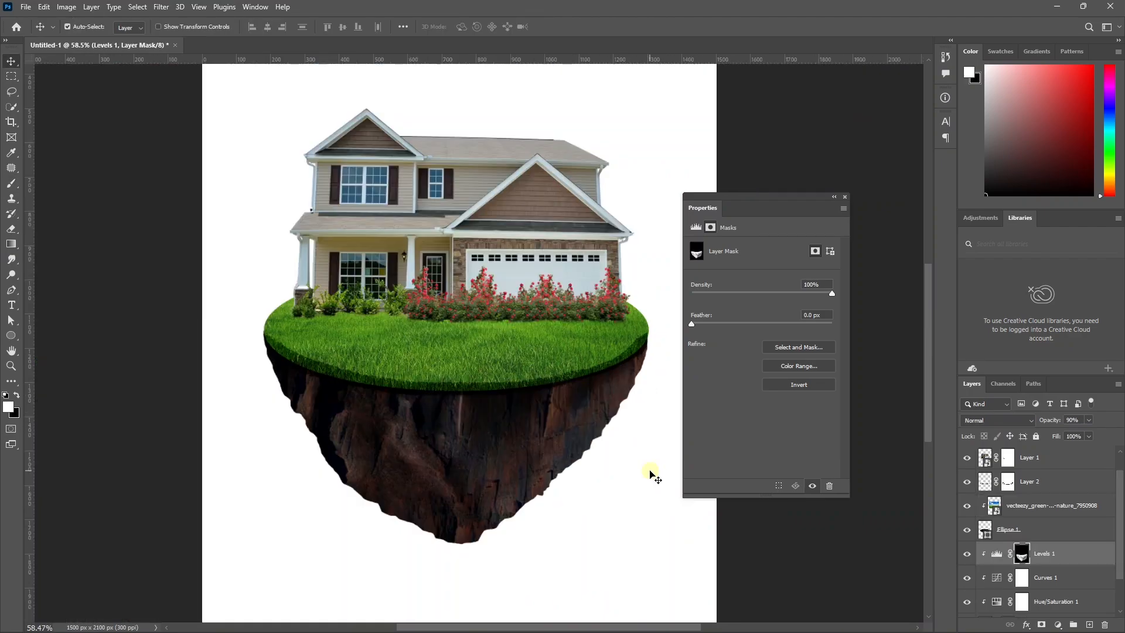
# Rasterize the rock image layer and apply its layer mask permanently
pyautogui.scroll(-2, 1040, 584)
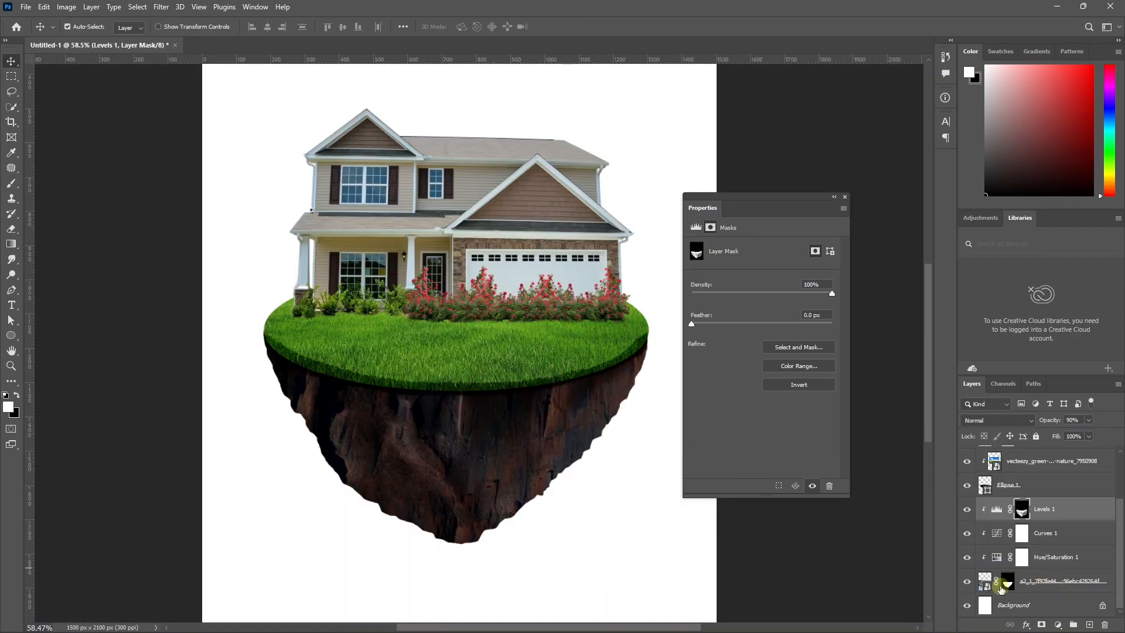
pyautogui.click(1043, 580)
pyautogui.rightClick(1043, 579)
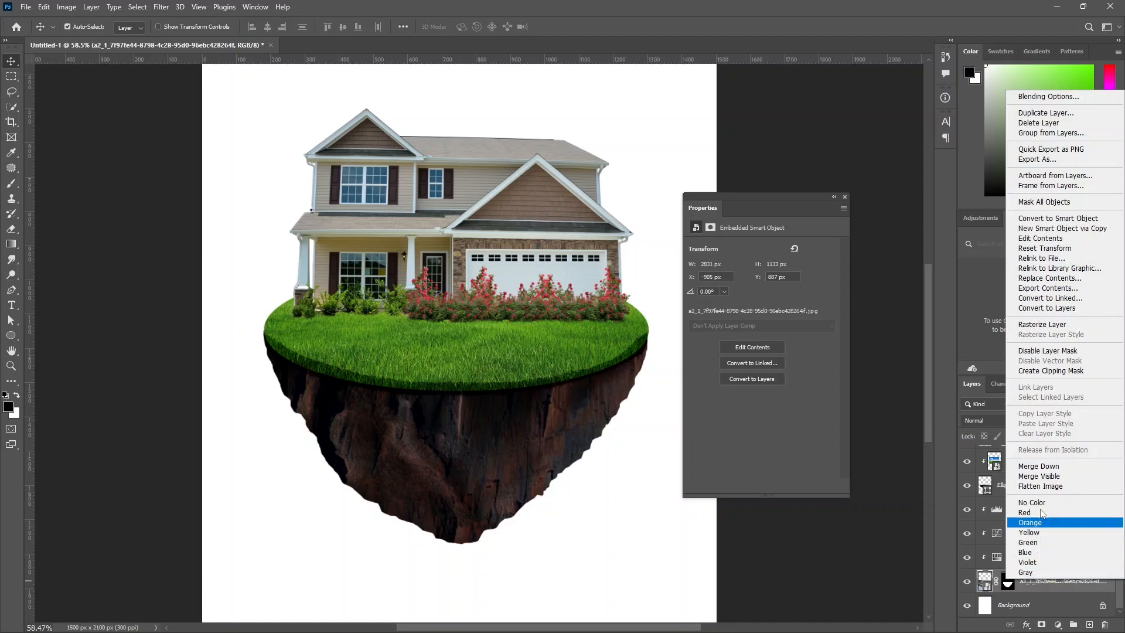
pyautogui.click(1042, 324)
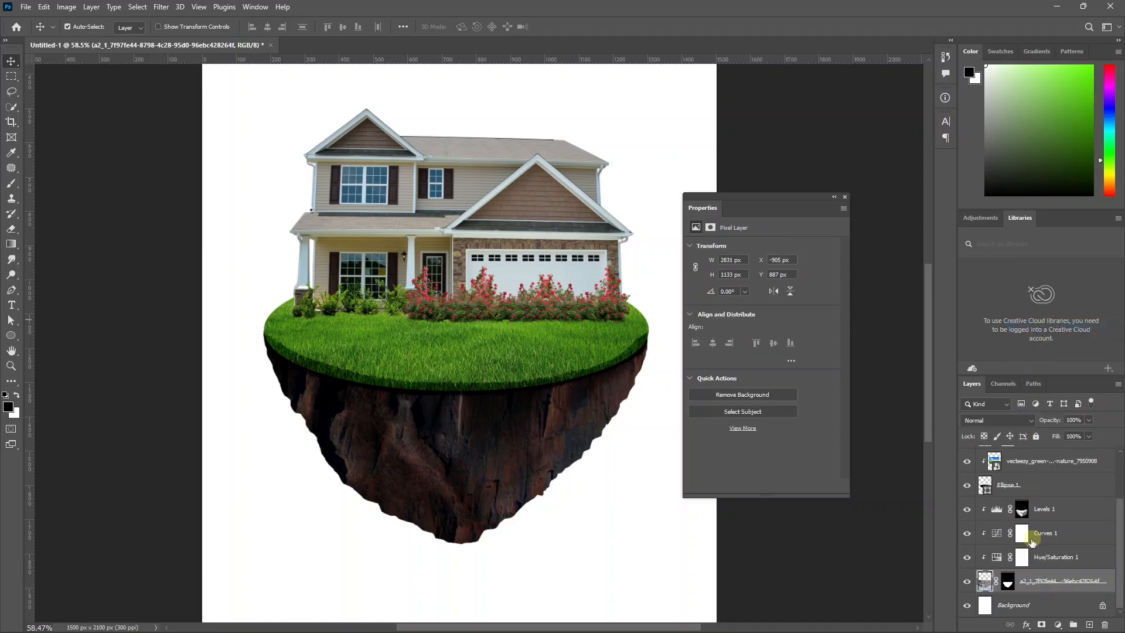
pyautogui.moveTo(1007, 581); pyautogui.dragTo(1105, 623)
pyautogui.click(514, 243)
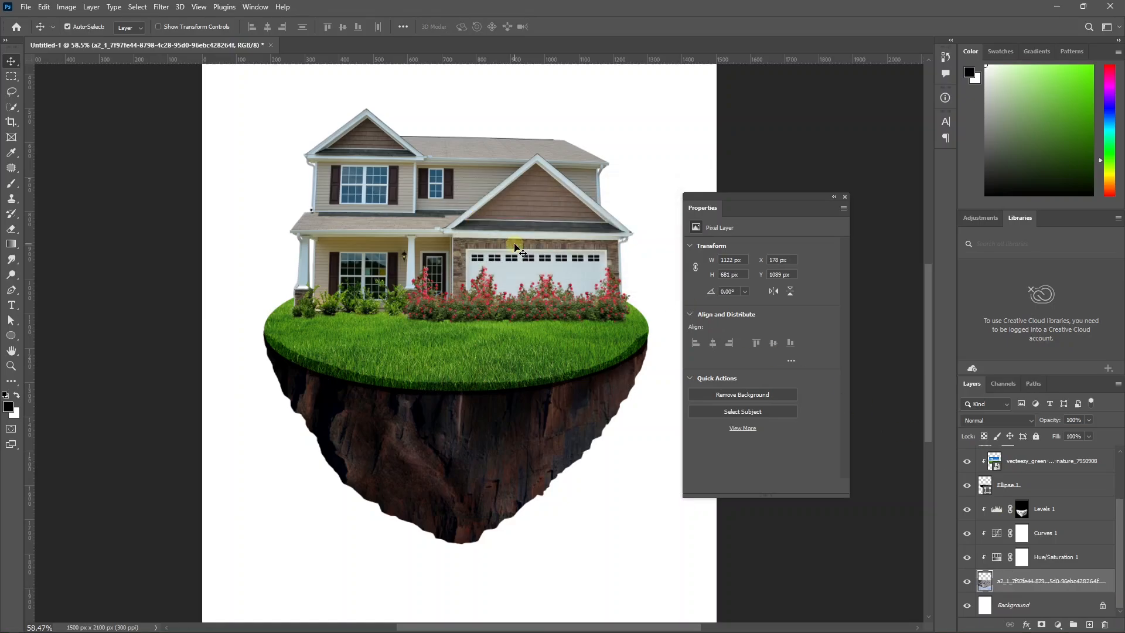
# Smudge the rock's outer outline all around with the Smudge tool at 14% strength and 40 px
pyautogui.click(12, 259)
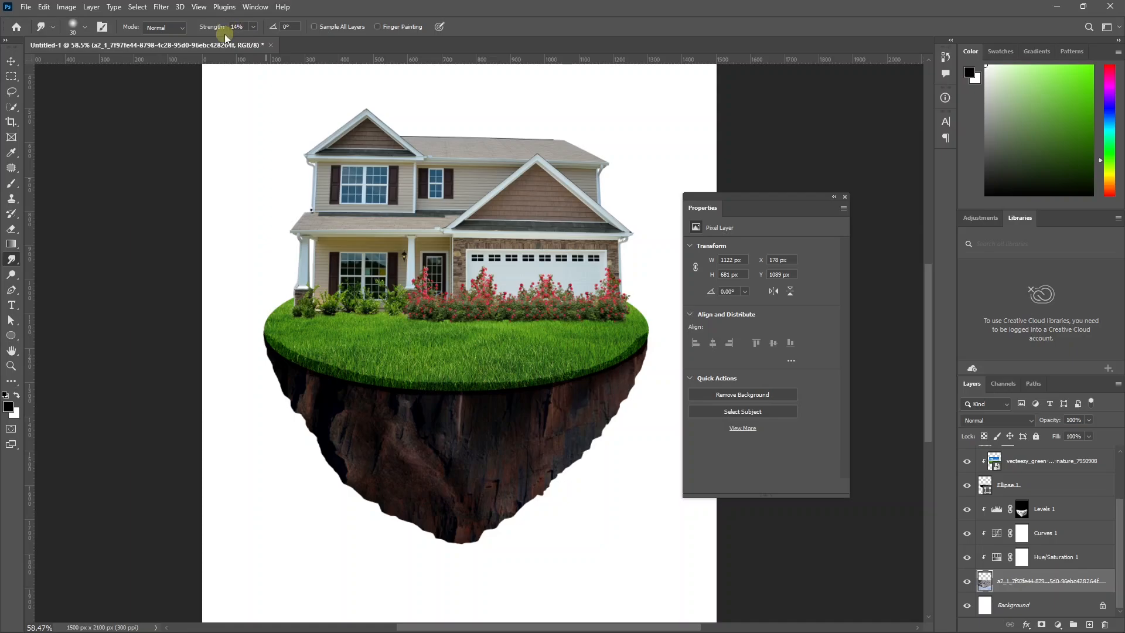
pyautogui.scroll(8, 358, 449)
pyautogui.press(']')
pyautogui.moveTo(207, 221)
pyautogui.mouseDown()
pyautogui.moveTo(321, 460)
pyautogui.moveTo(402, 590)
pyautogui.mouseUp()
pyautogui.moveTo(449, 565); pyautogui.dragTo(211, 285)
pyautogui.moveTo(170, 316); pyautogui.dragTo(281, 387)
pyautogui.scroll(-10, 484, 442)
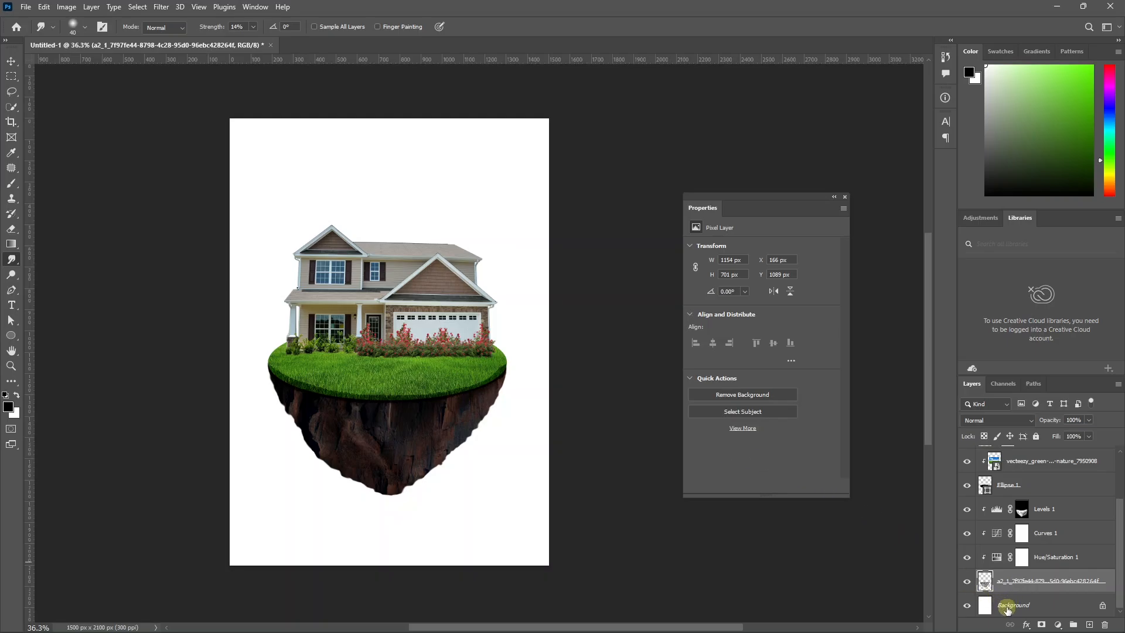
# Fill the Background layer with a light sky blue
pyautogui.click(1007, 608)
pyautogui.moveTo(1109, 154); pyautogui.dragTo(1101, 53)
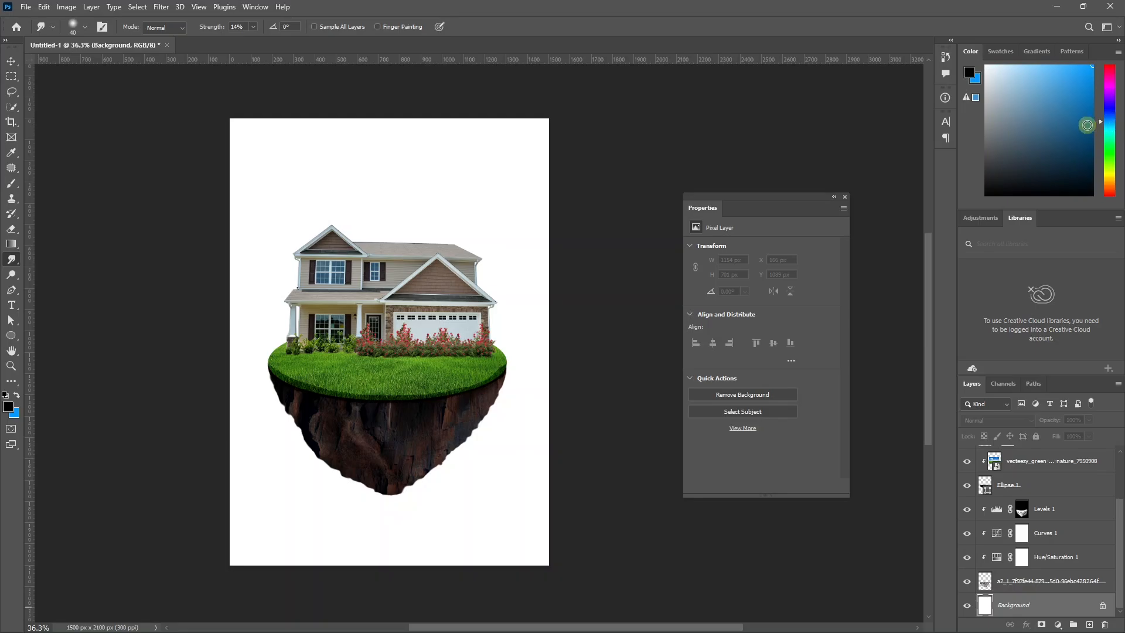
pyautogui.moveTo(1087, 125); pyautogui.dragTo(1106, 100)
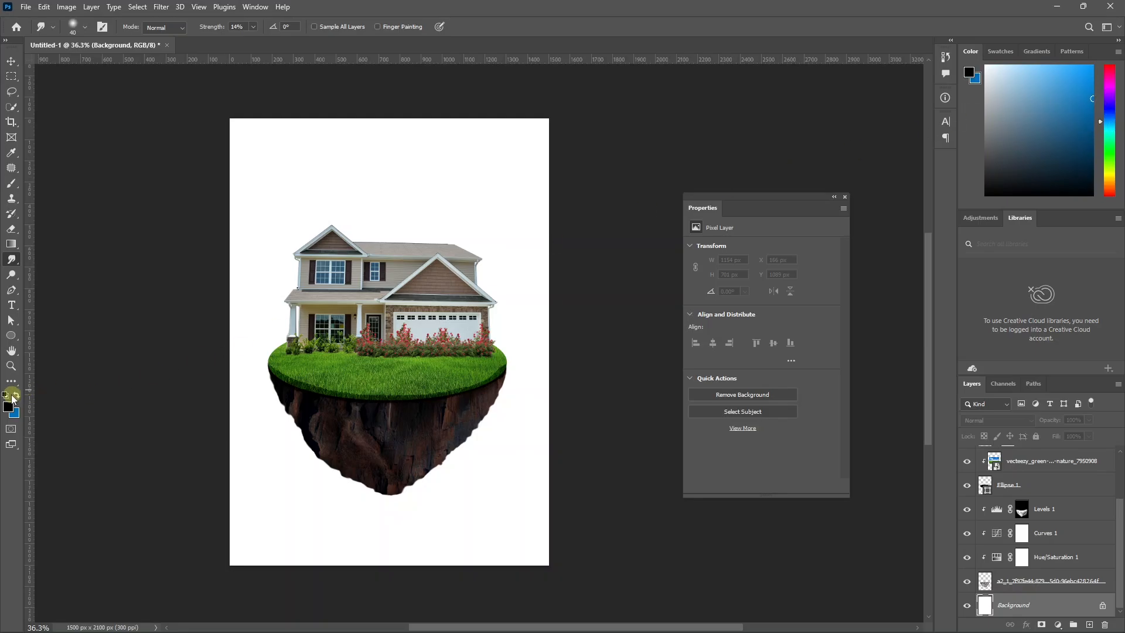
pyautogui.click(16, 396)
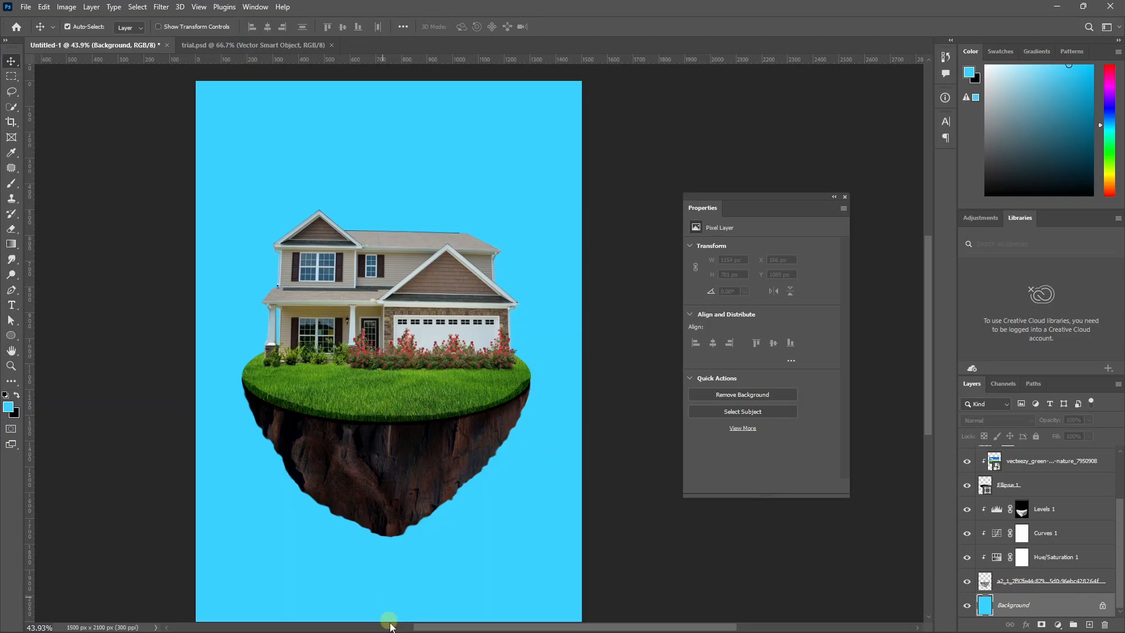
# Place the palm tree PNG, scale it to 336 × 617 px and stand it on the grass at the house's left side
pyautogui.moveTo(389, 631)
pyautogui.click(338, 621)
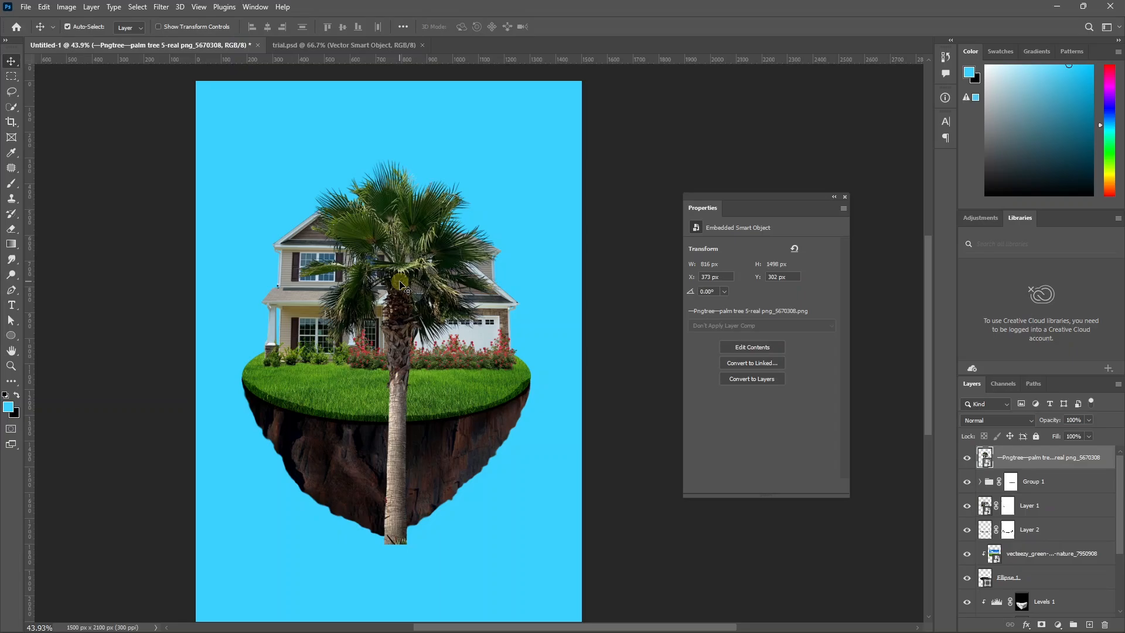
pyautogui.moveTo(400, 285); pyautogui.dragTo(360, 274)
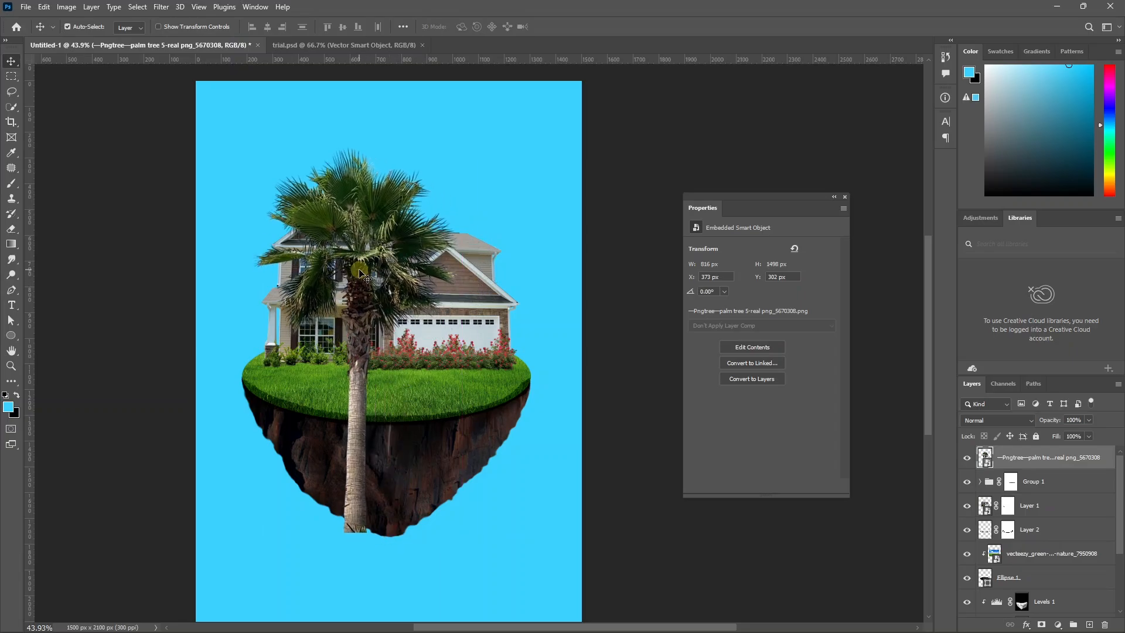
pyautogui.hotkey('ctrl', 't')
pyautogui.moveTo(356, 534); pyautogui.dragTo(349, 324)
pyautogui.moveTo(353, 275); pyautogui.dragTo(272, 344)
pyautogui.moveTo(271, 377); pyautogui.dragTo(256, 355)
pyautogui.press('Return')
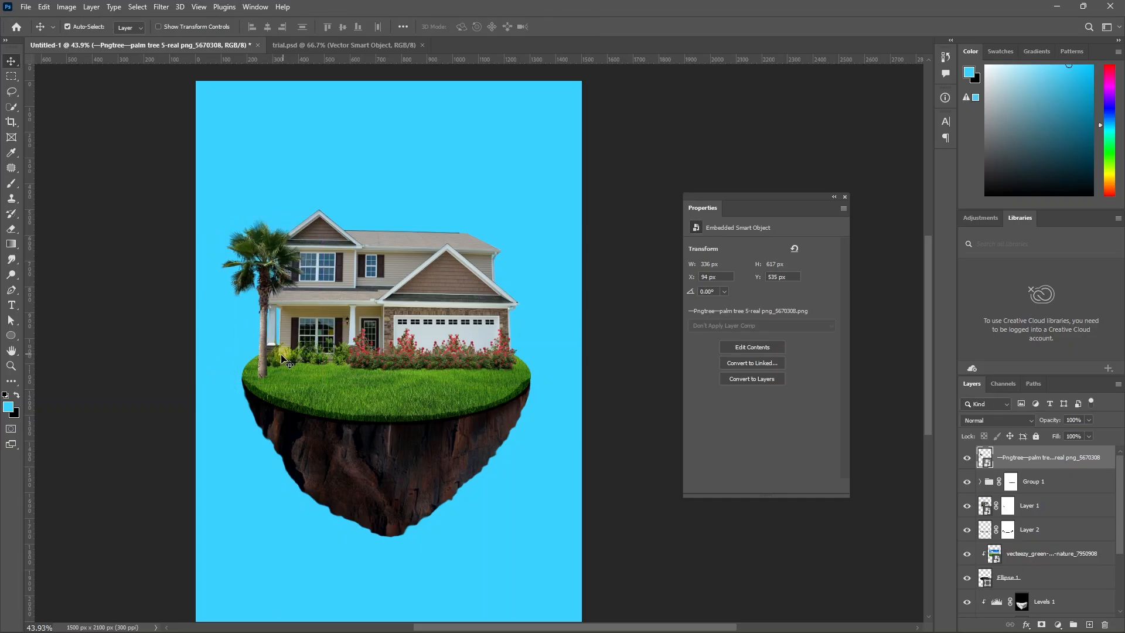
# Add a layer mask to the palm tree layer
pyautogui.scroll(7, 264, 367)
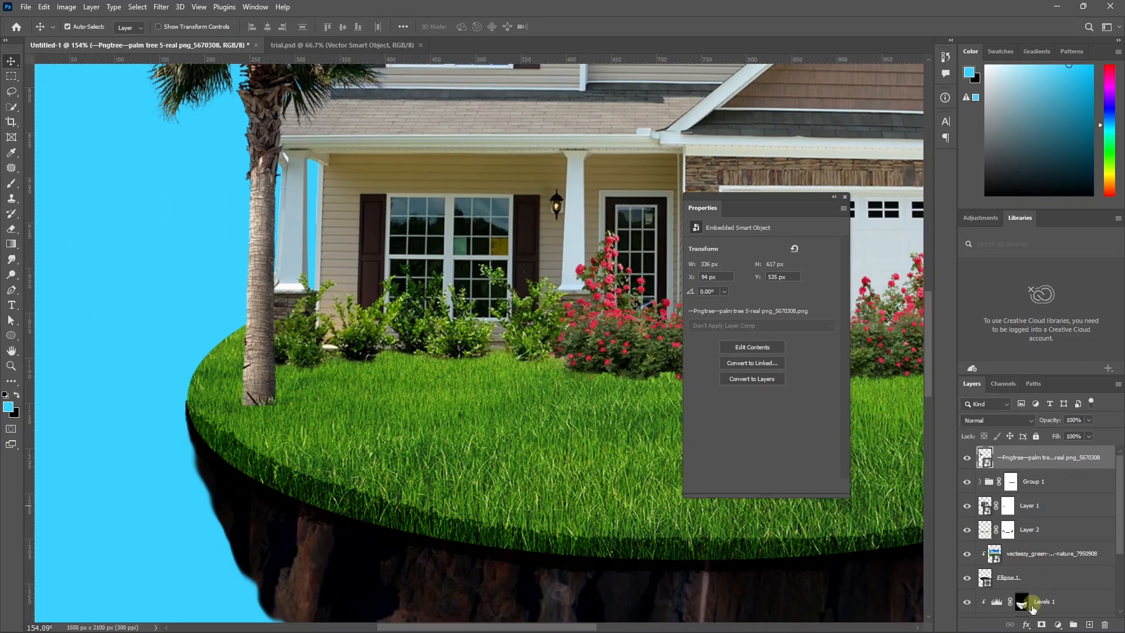
pyautogui.click(1042, 625)
pyautogui.scroll(3, 311, 440)
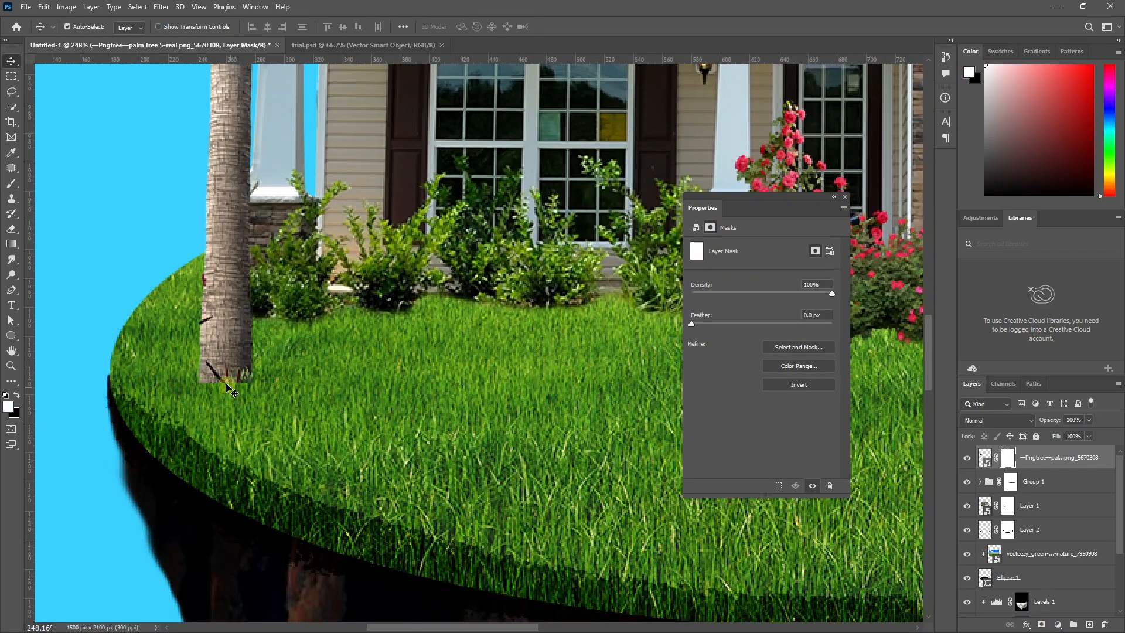
# Blend the palm trunk's base into the grass by painting black on its mask with a soft round 30 px brush
pyautogui.press('b')
pyautogui.click(84, 28)
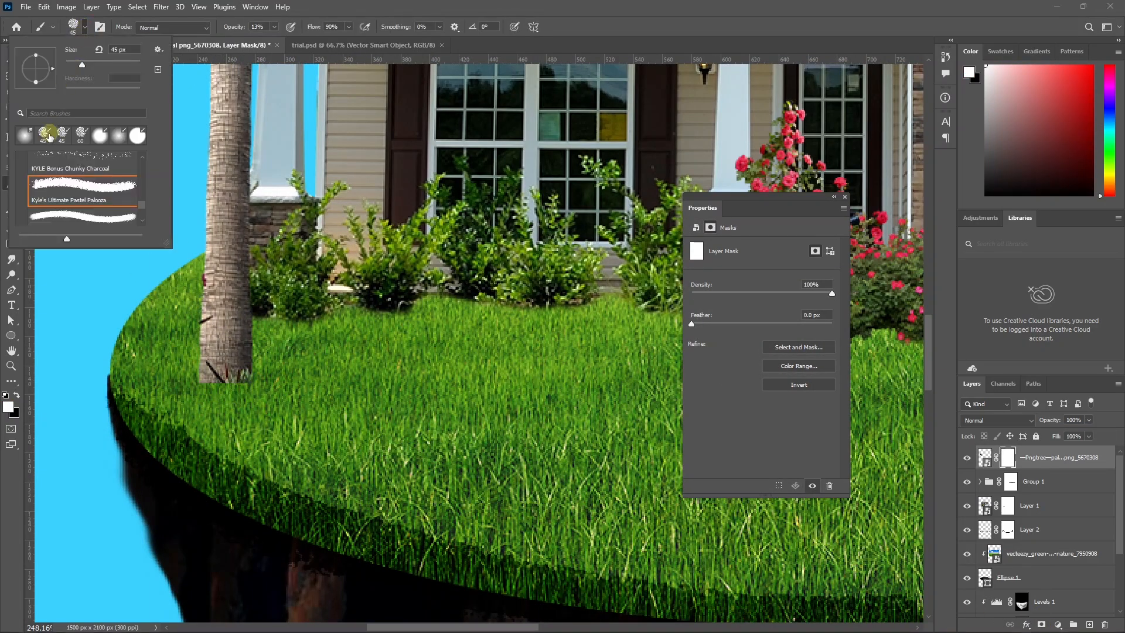
pyautogui.click(25, 136)
pyautogui.press('b')
pyautogui.click(84, 30)
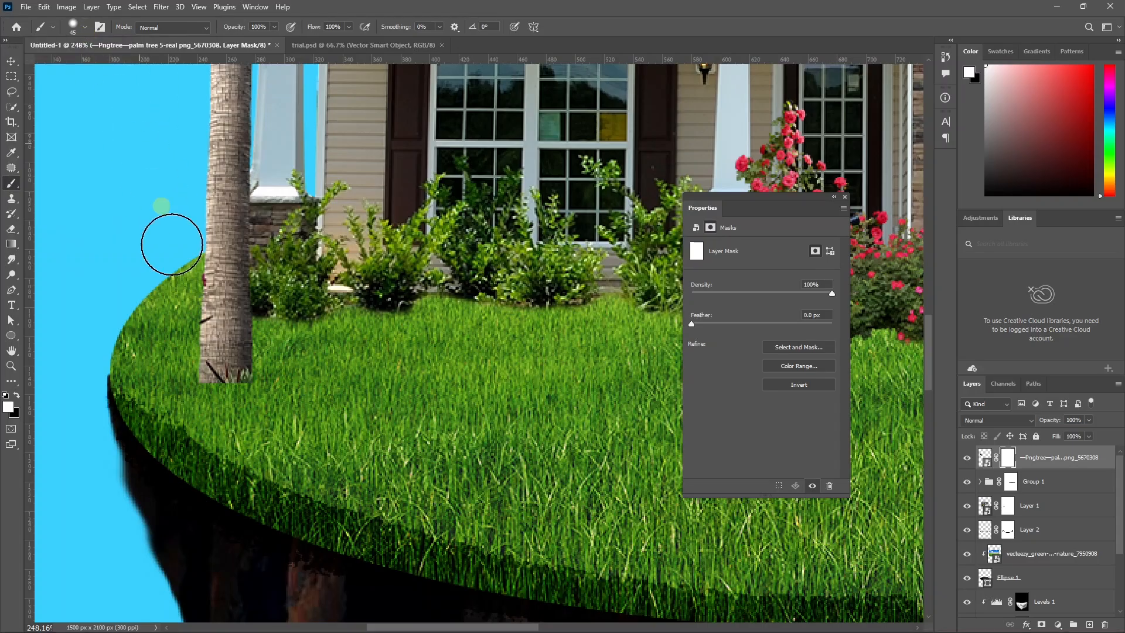
pyautogui.click(17, 395)
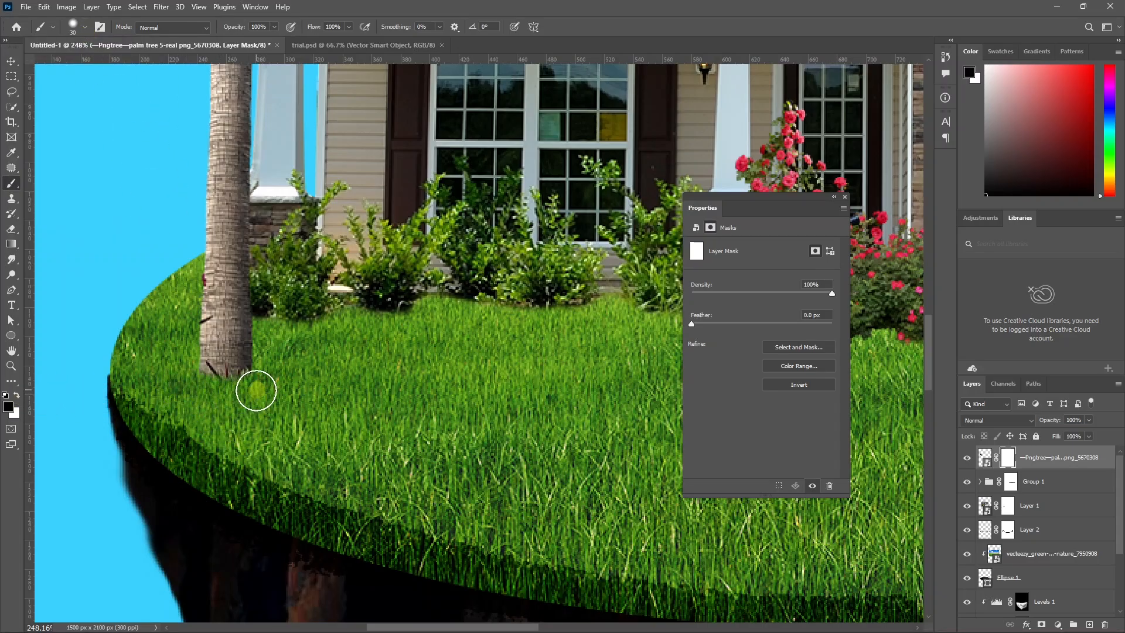
# Duplicate the palm 100 px to the right and 52 px down, and scale the copy to about 88%
pyautogui.hotkey('ctrl', '0')
pyautogui.keyDown('ctrl'); pyautogui.keyDown('alt'); pyautogui.moveTo(212, 272); pyautogui.dragTo(246, 291); pyautogui.keyUp('alt'); pyautogui.keyUp('ctrl')
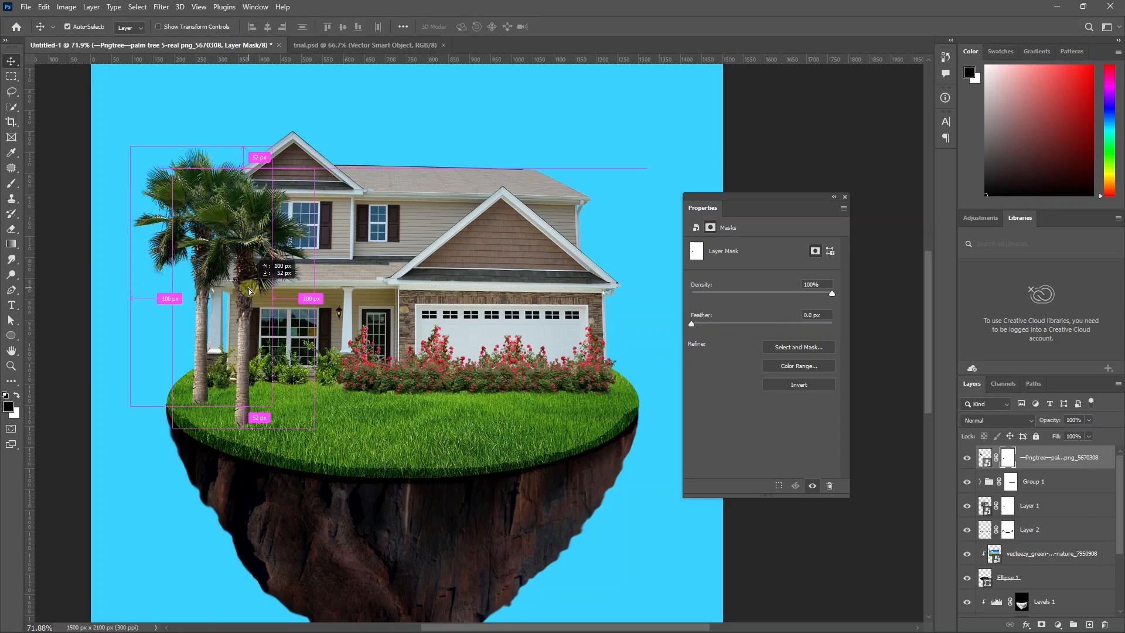
pyautogui.hotkey('ctrl', 't')
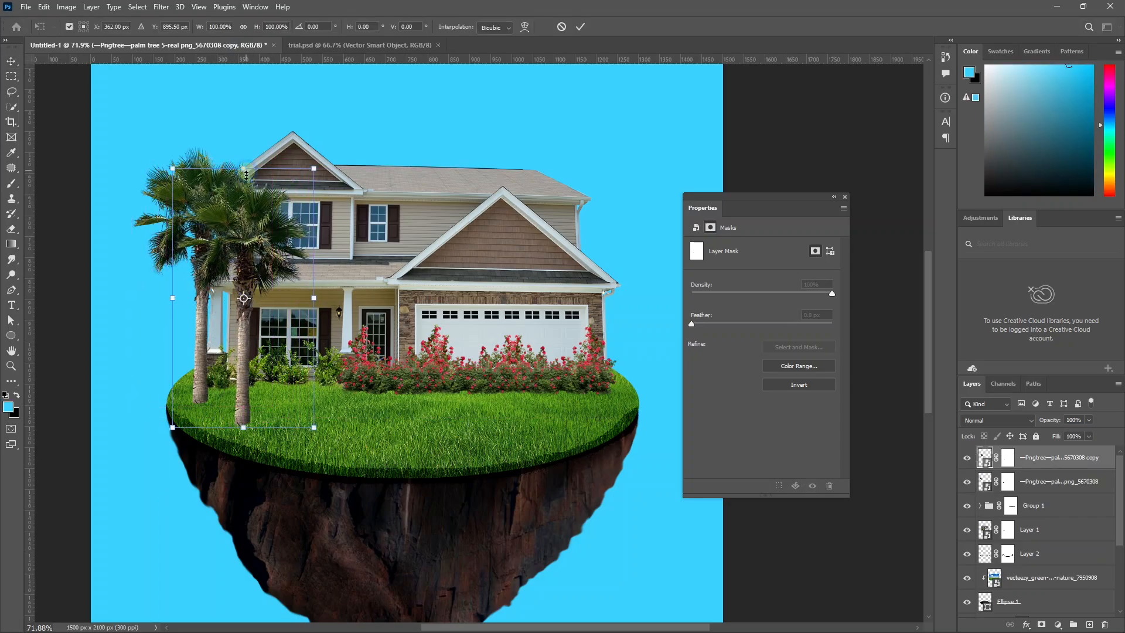
pyautogui.moveTo(246, 175); pyautogui.dragTo(247, 197)
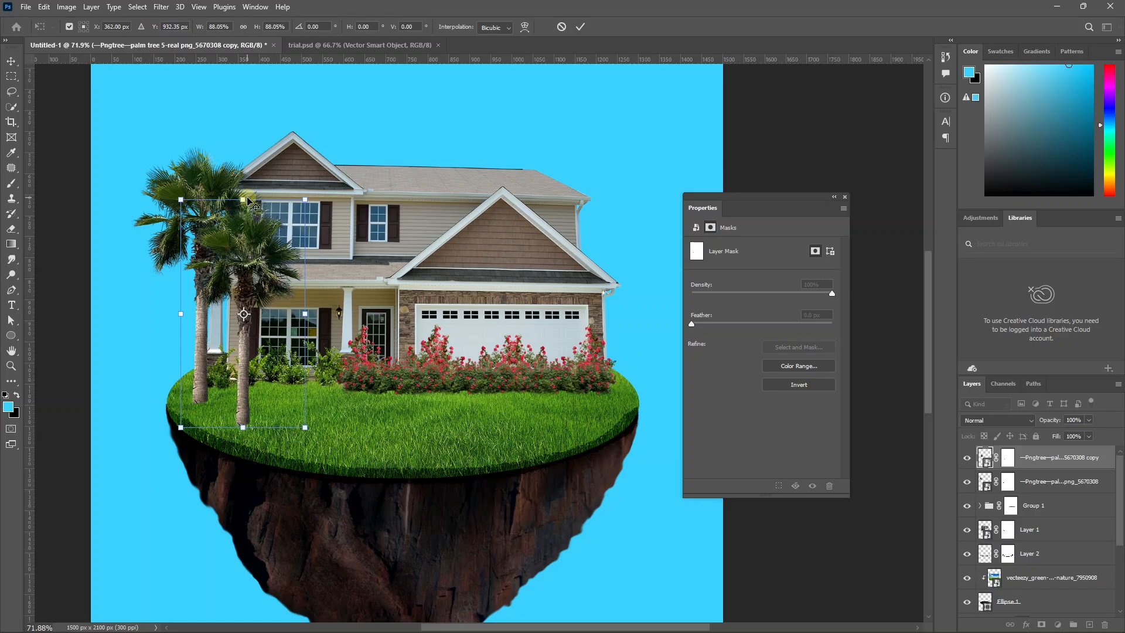
pyautogui.press('Return')
# Duplicate both palm tree layers together and move the copied pair to the right side of the house
pyautogui.scroll(-3, 237, 293)
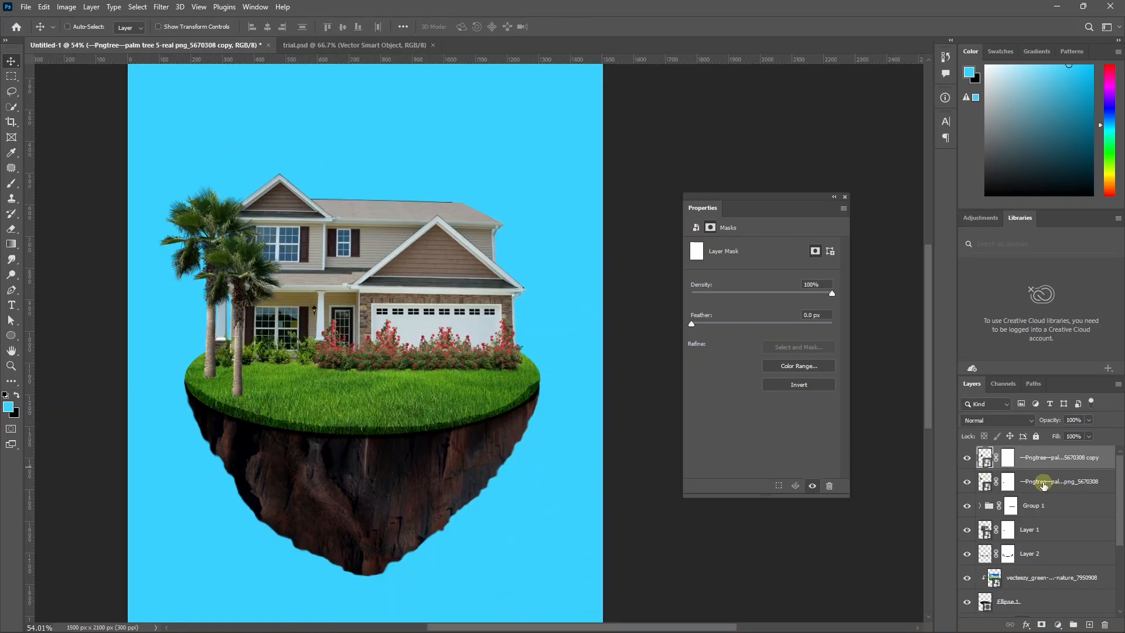
pyautogui.keyDown('ctrl'); pyautogui.click(1043, 484); pyautogui.keyUp('ctrl')
pyautogui.hotkey('ctrl', 'j')
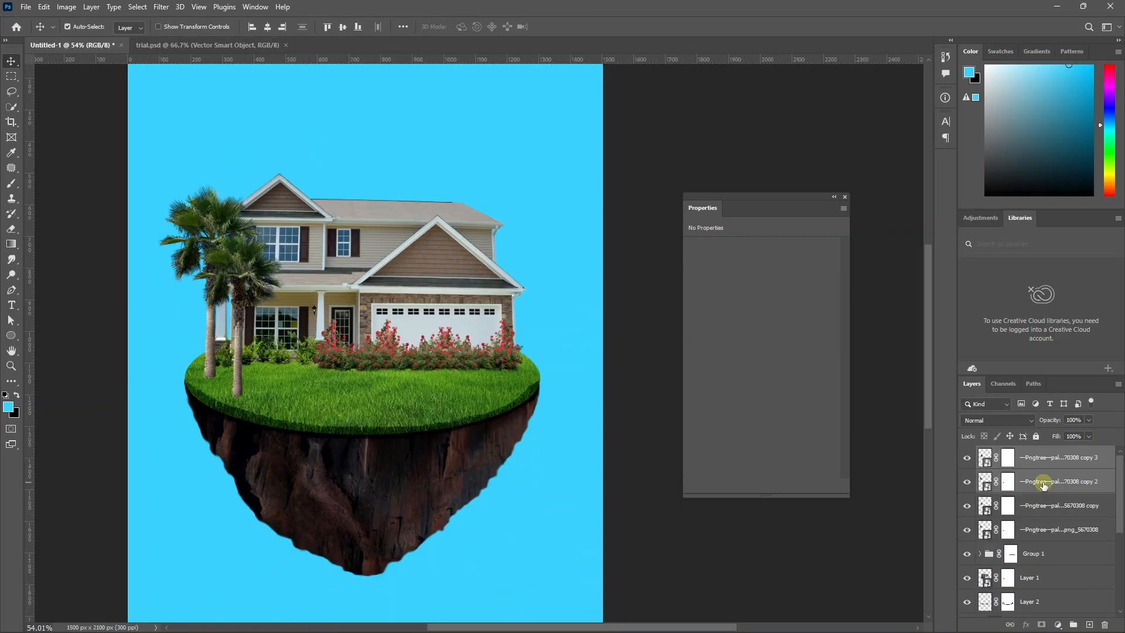
pyautogui.hotkey('ctrl', 't')
pyautogui.moveTo(256, 268); pyautogui.dragTo(573, 285)
# Move the shorter palm of the copied pair about 152 px left and 17 px down on the grass
pyautogui.click(561, 345)
pyautogui.moveTo(552, 347); pyautogui.dragTo(501, 348)
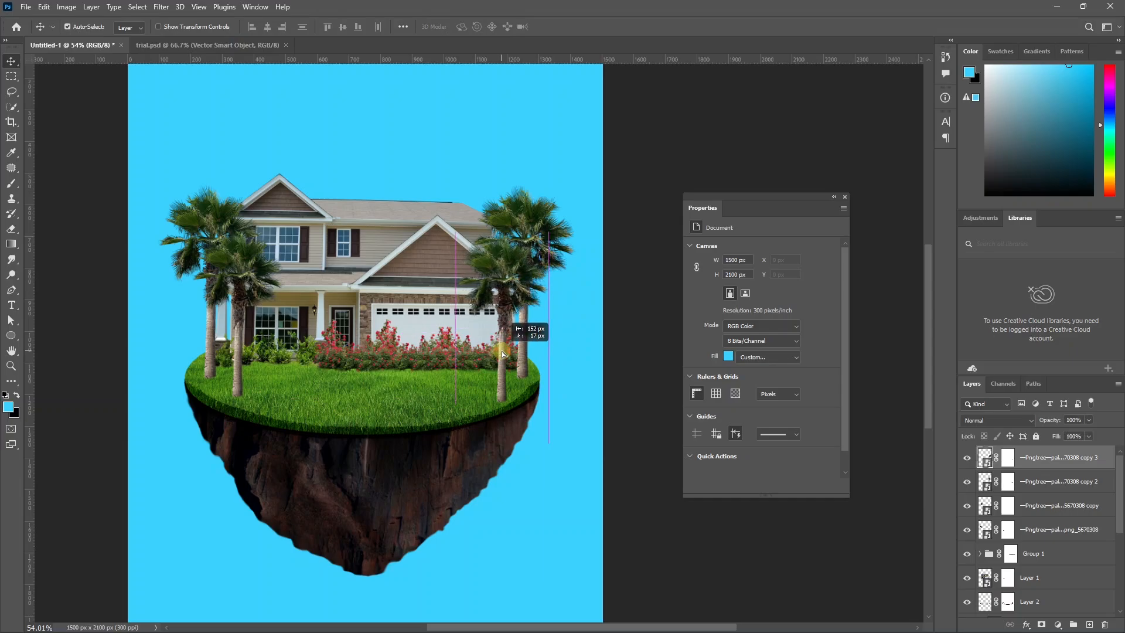
pyautogui.click(542, 331)
# Place the white cloud image, scale it to about 20% and position it in the sky above the house's left side
pyautogui.scroll(-3, 398, 372)
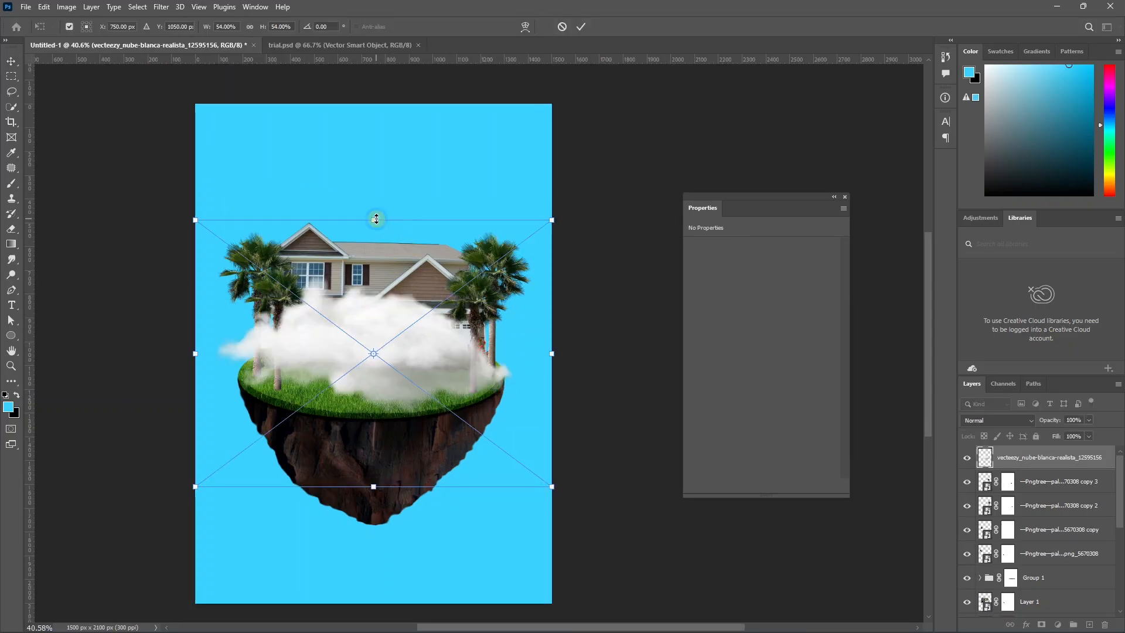
pyautogui.moveTo(376, 218); pyautogui.dragTo(367, 334)
pyautogui.moveTo(353, 413); pyautogui.dragTo(282, 198)
pyautogui.hotkey('ctrl', 't')
pyautogui.moveTo(299, 111); pyautogui.dragTo(297, 166)
pyautogui.press('Return')
# Duplicate the cloud into the sky above the house's right side and flip the copy horizontally
pyautogui.moveTo(309, 171); pyautogui.dragTo(464, 203)
pyautogui.hotkey('ctrl', 't')
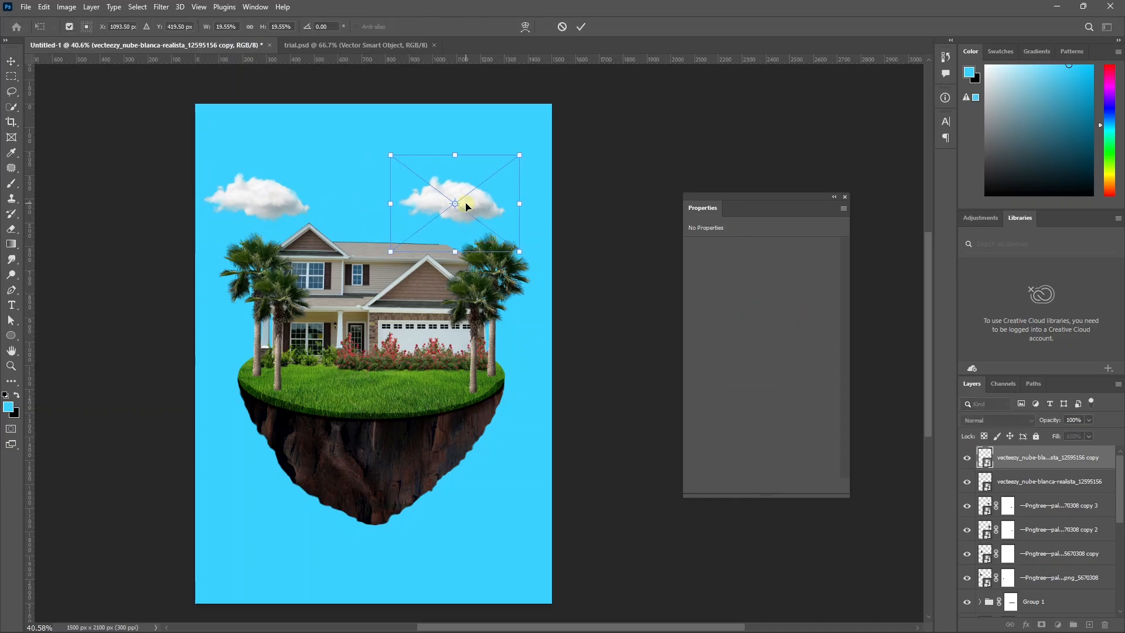
pyautogui.rightClick(465, 204)
pyautogui.click(503, 418)
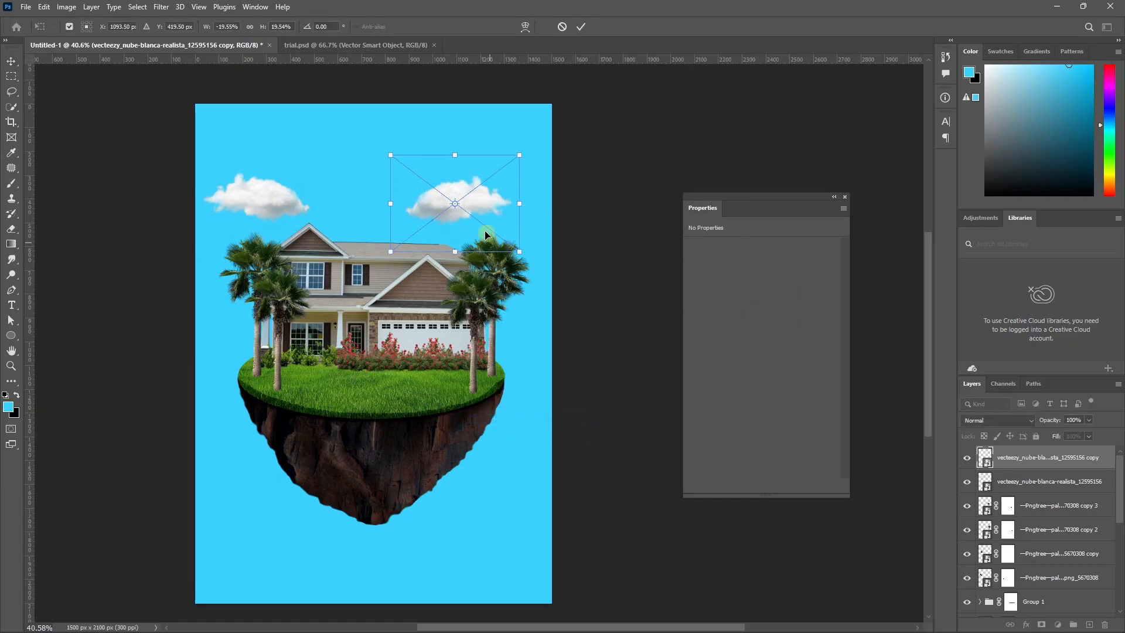
pyautogui.press('Return')
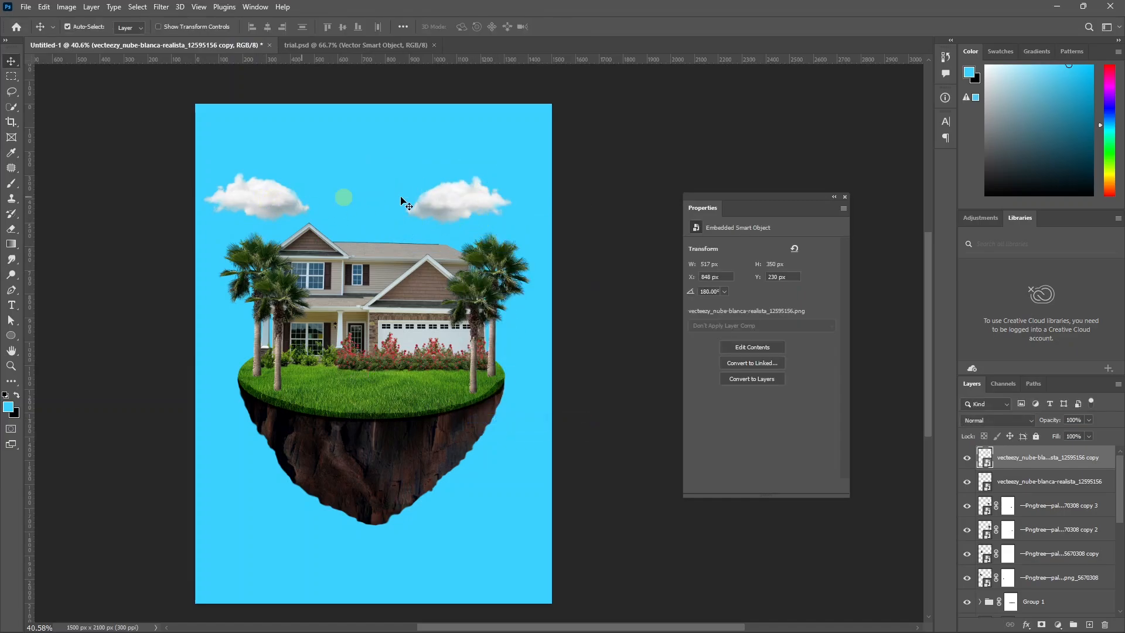
# Rotate the flipped cloud about 7° and position it above the palms on the house's right side
pyautogui.moveTo(459, 201); pyautogui.dragTo(469, 210)
pyautogui.hotkey('ctrl', 't')
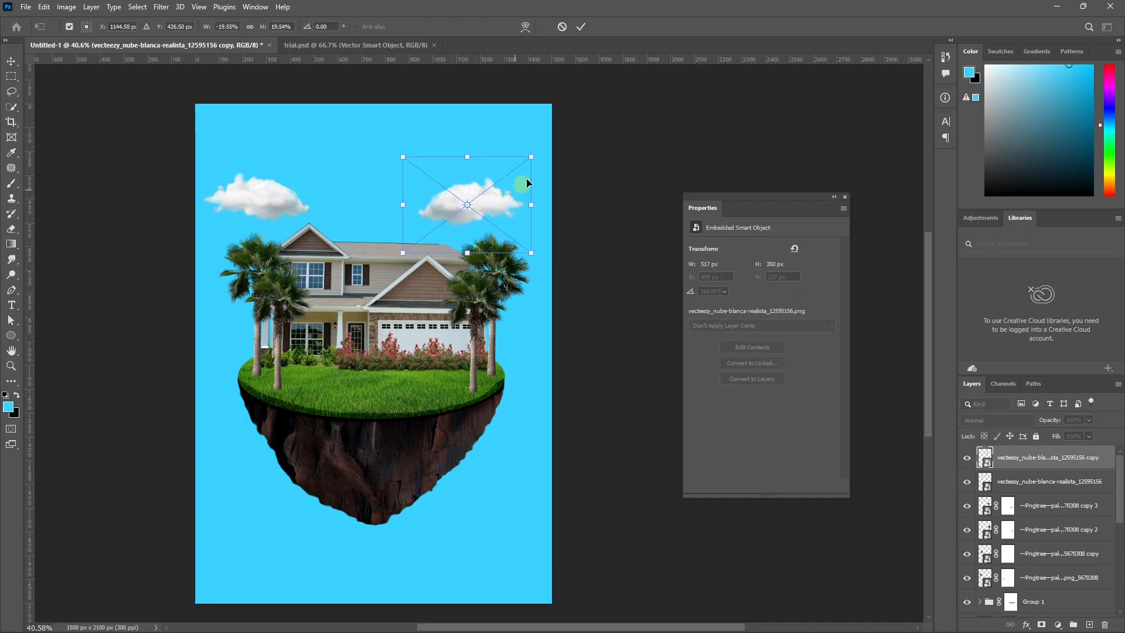
pyautogui.moveTo(527, 183); pyautogui.dragTo(546, 172)
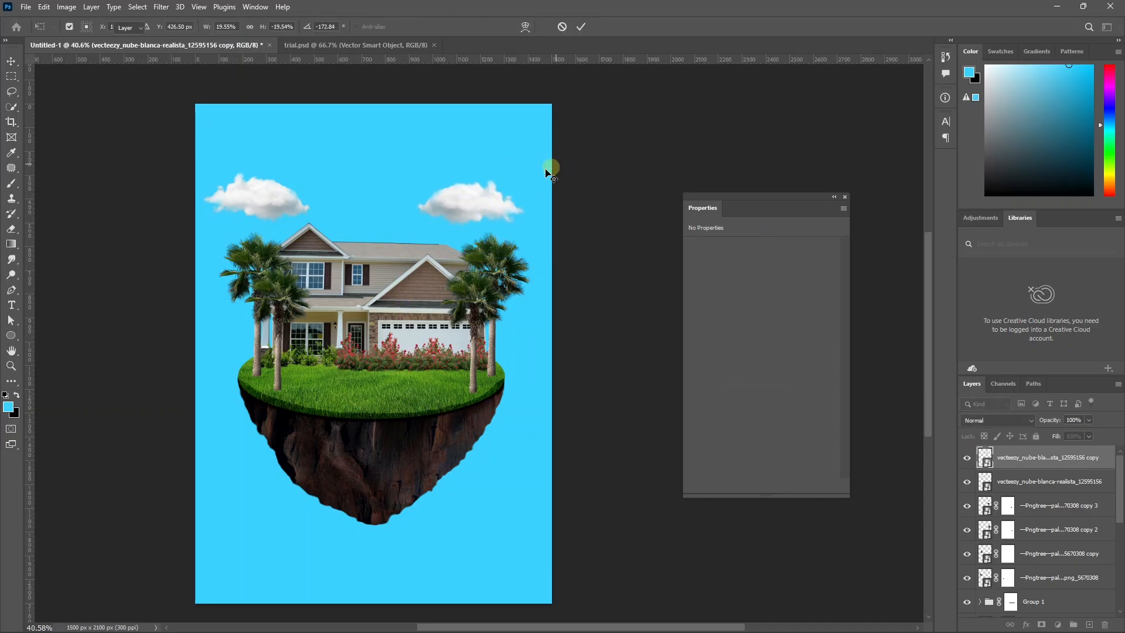
pyautogui.press('Return')
pyautogui.moveTo(466, 204); pyautogui.dragTo(471, 200)
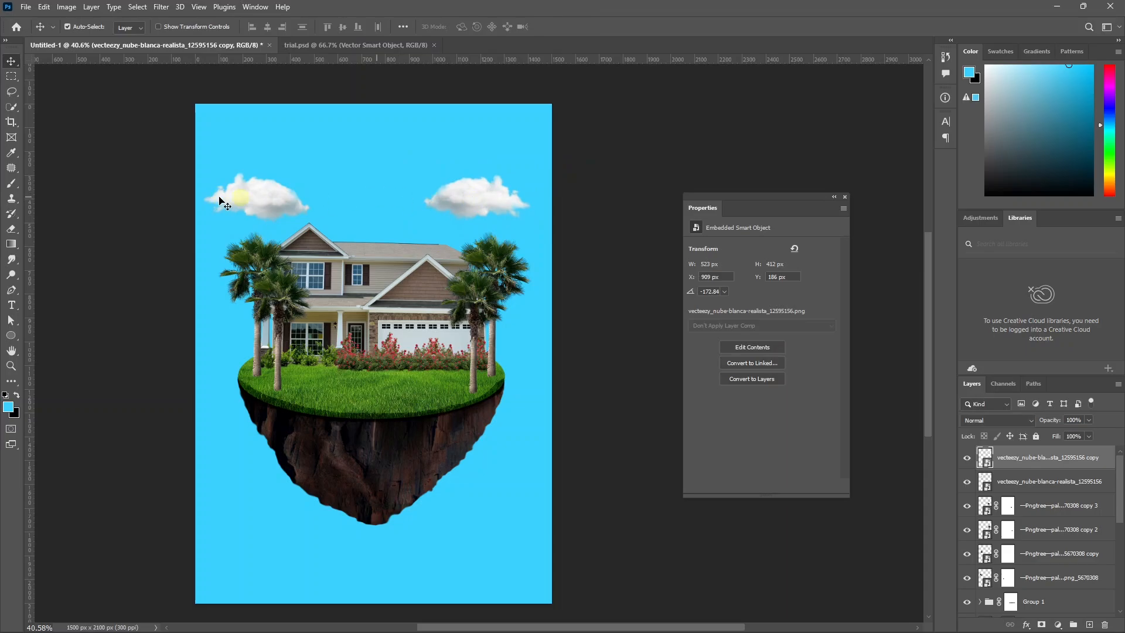
# Duplicate the right-hand cloud, scale the copy down and place it higher in the sky beside the original
pyautogui.click(263, 202)
pyautogui.click(448, 201)
pyautogui.keyDown('alt'); pyautogui.moveTo(466, 194); pyautogui.dragTo(400, 178); pyautogui.keyUp('alt')
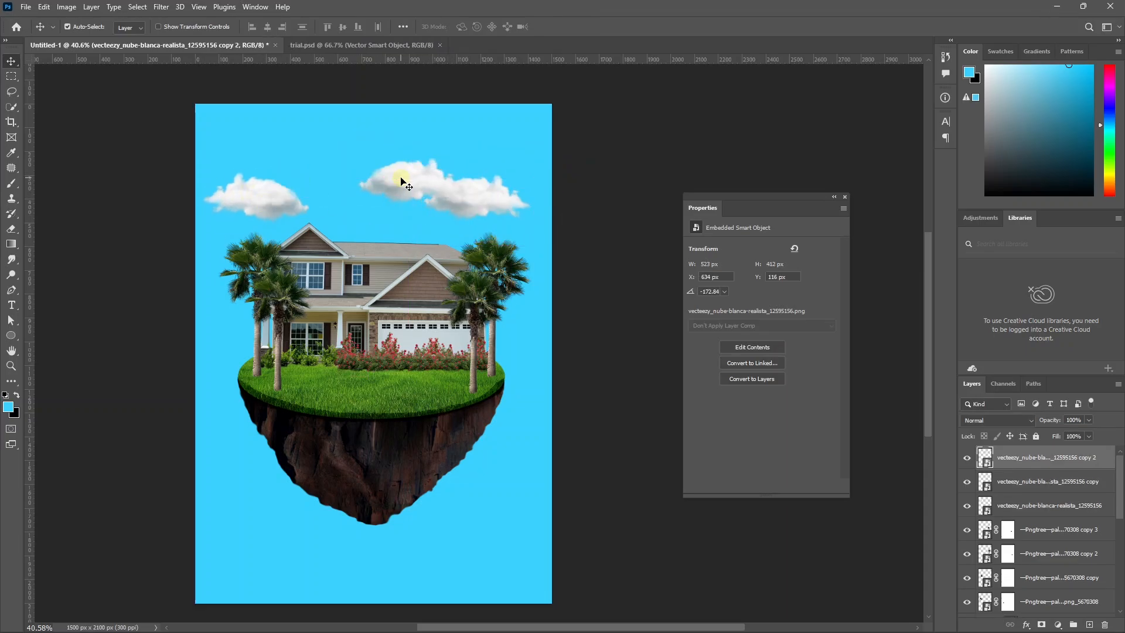
pyautogui.hotkey('ctrl', 't')
pyautogui.moveTo(478, 151); pyautogui.dragTo(520, 196)
pyautogui.press('Return')
pyautogui.moveTo(467, 214); pyautogui.dragTo(512, 174)
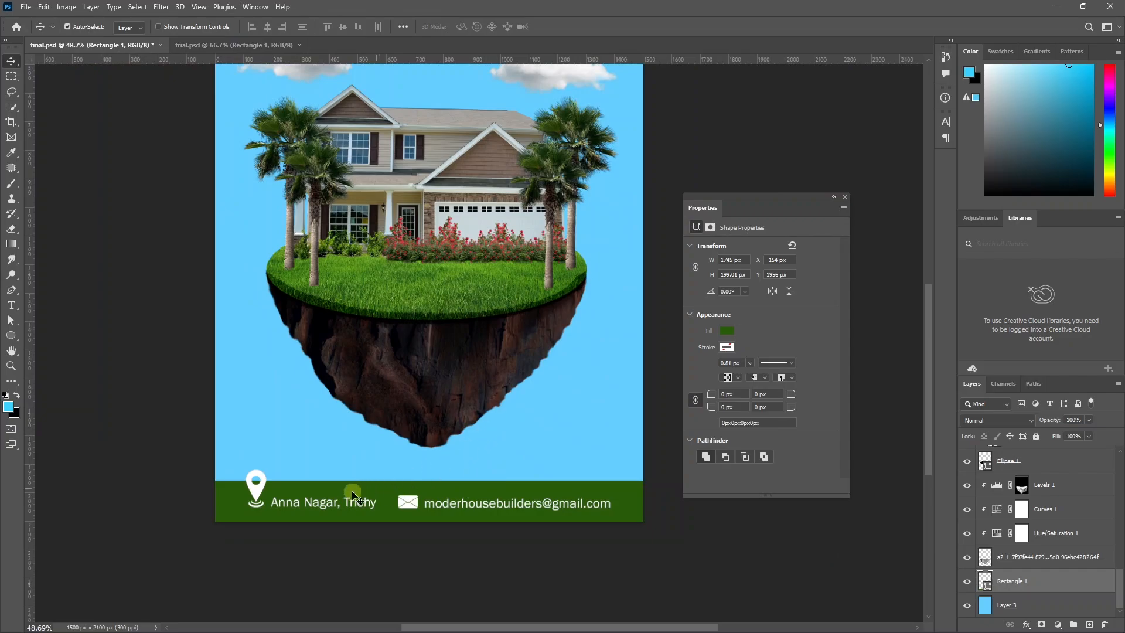
# Select the location pin icon in the poster's footer and switch to the icon sheet in Illustrator
pyautogui.scroll(4, 258, 497)
pyautogui.keyDown('ctrl'); pyautogui.click(255, 494); pyautogui.keyUp('ctrl')
pyautogui.scroll(-1, 253, 493)
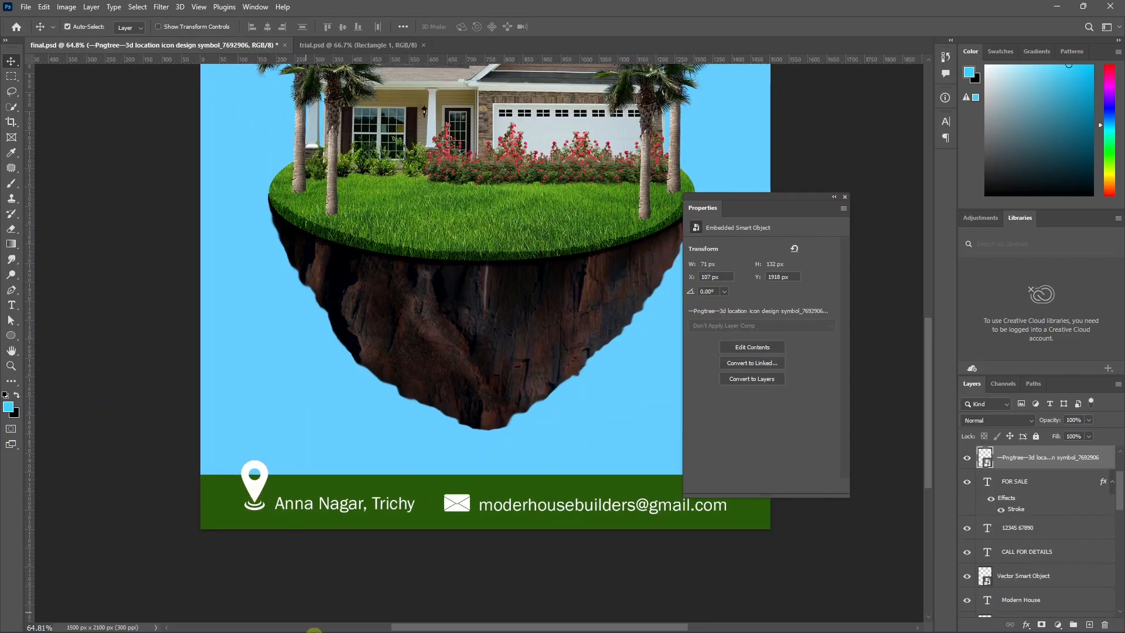
pyautogui.moveTo(332, 622)
pyautogui.click(382, 619)
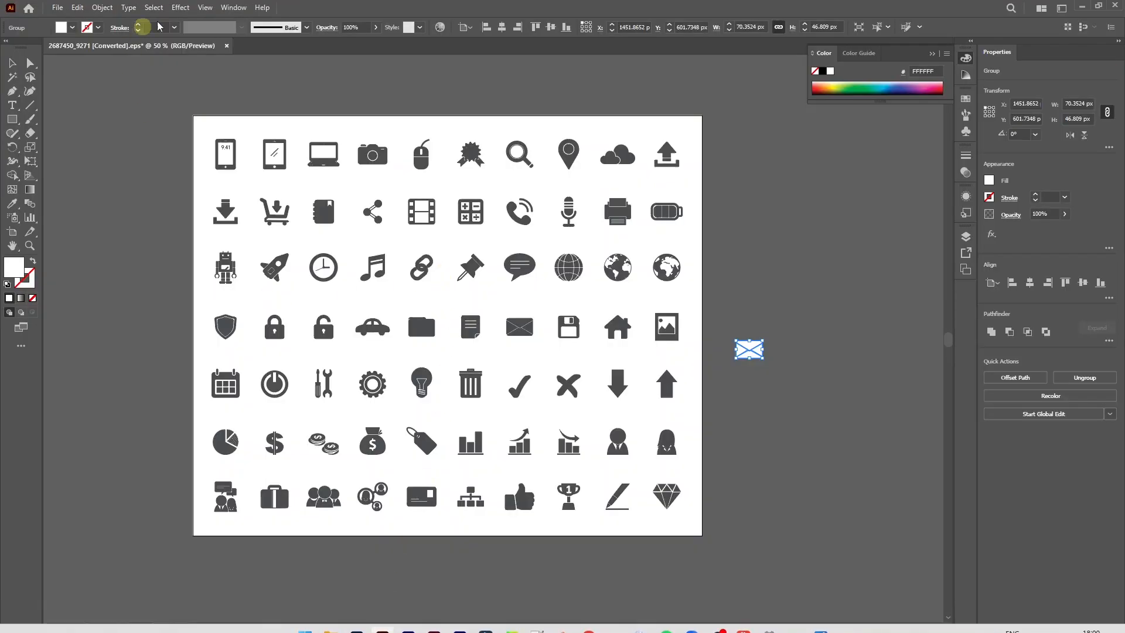
# Recolour the envelope icon inside the icon sheet to white (FFFFFF) and copy it
pyautogui.click(134, 250)
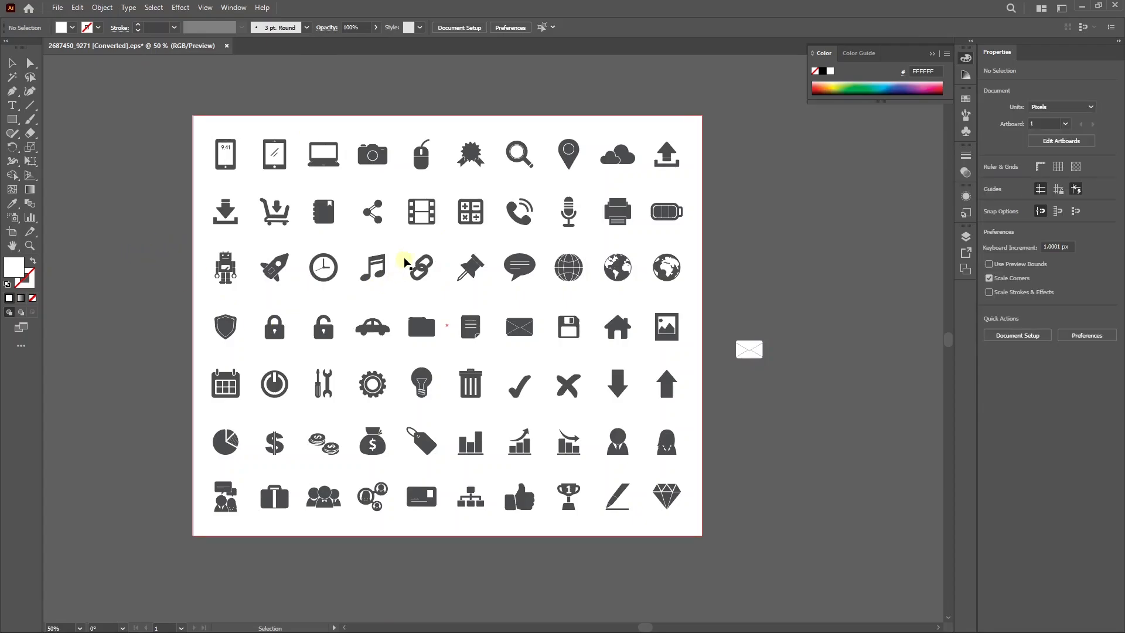
pyautogui.moveTo(404, 256); pyautogui.dragTo(432, 289)
pyautogui.click(755, 393)
pyautogui.scroll(1, 756, 393)
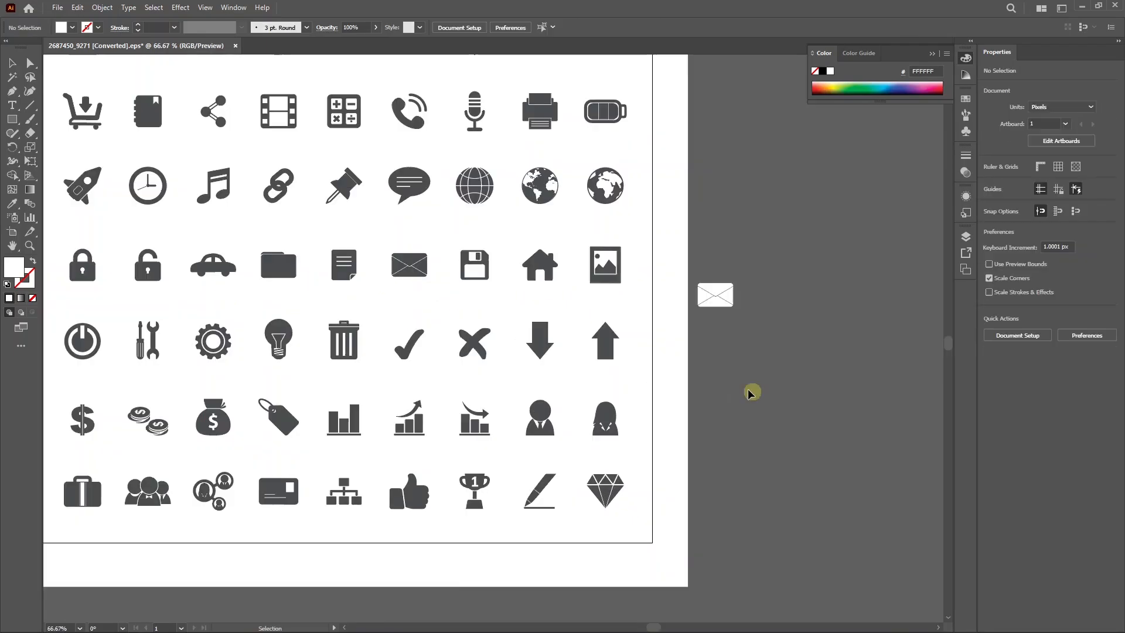
pyautogui.click(406, 261)
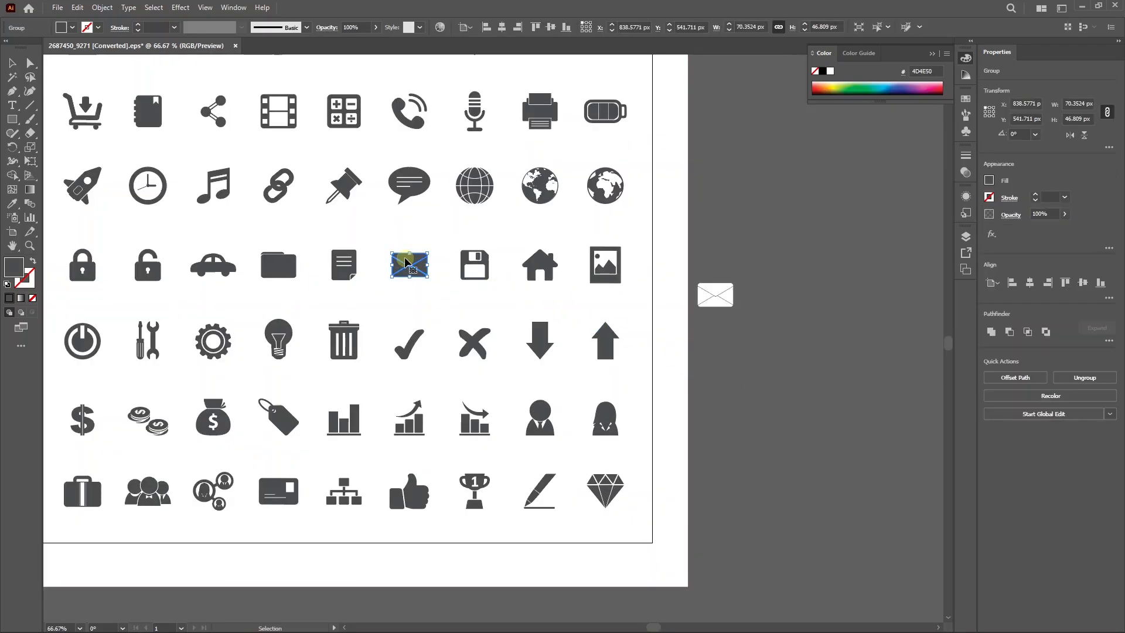
pyautogui.click(831, 73)
pyautogui.press('a')
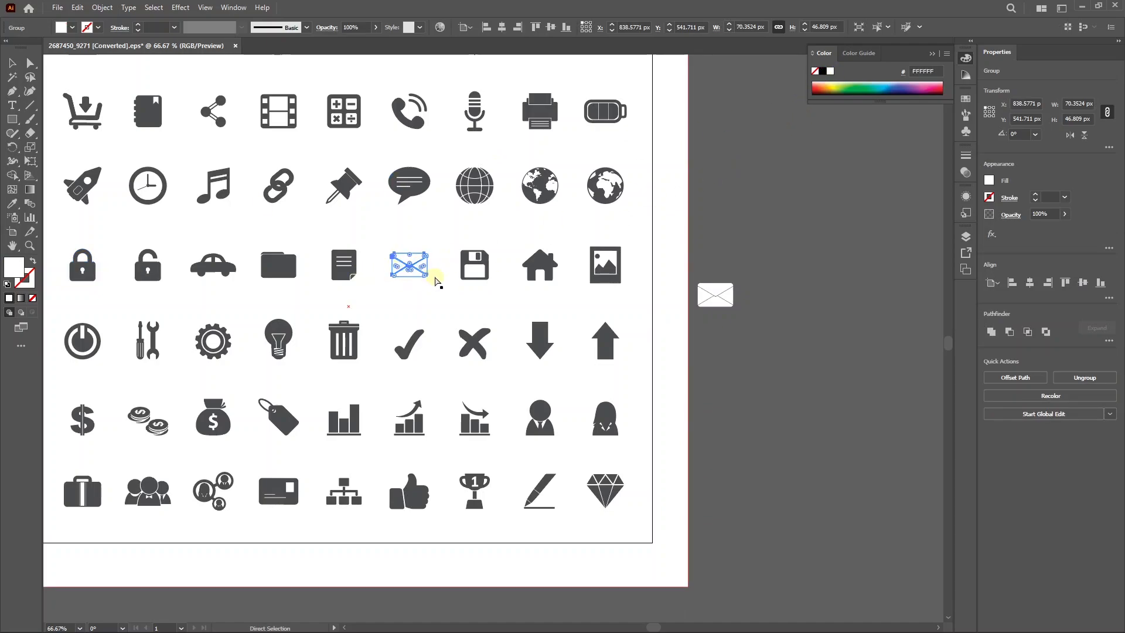
pyautogui.press('v')
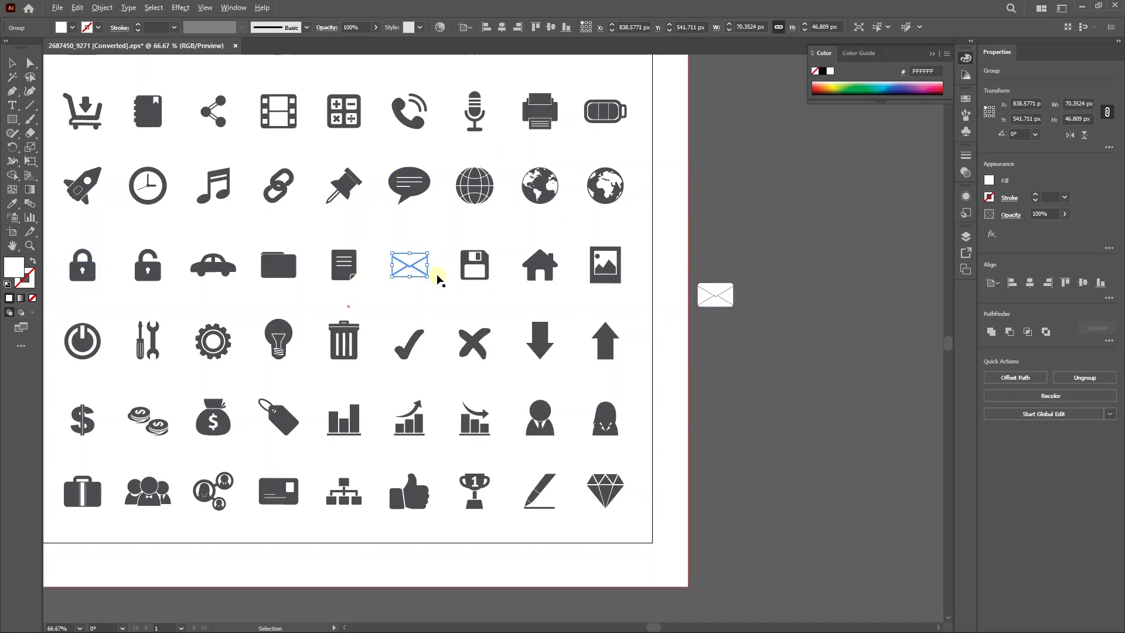
# Switch to Photoshop, paste the envelope icon as a Smart Object and scale it to about 27% over the rock
pyautogui.hotkey('alt', 'Tab')
pyautogui.hotkey('ctrl', 'v')
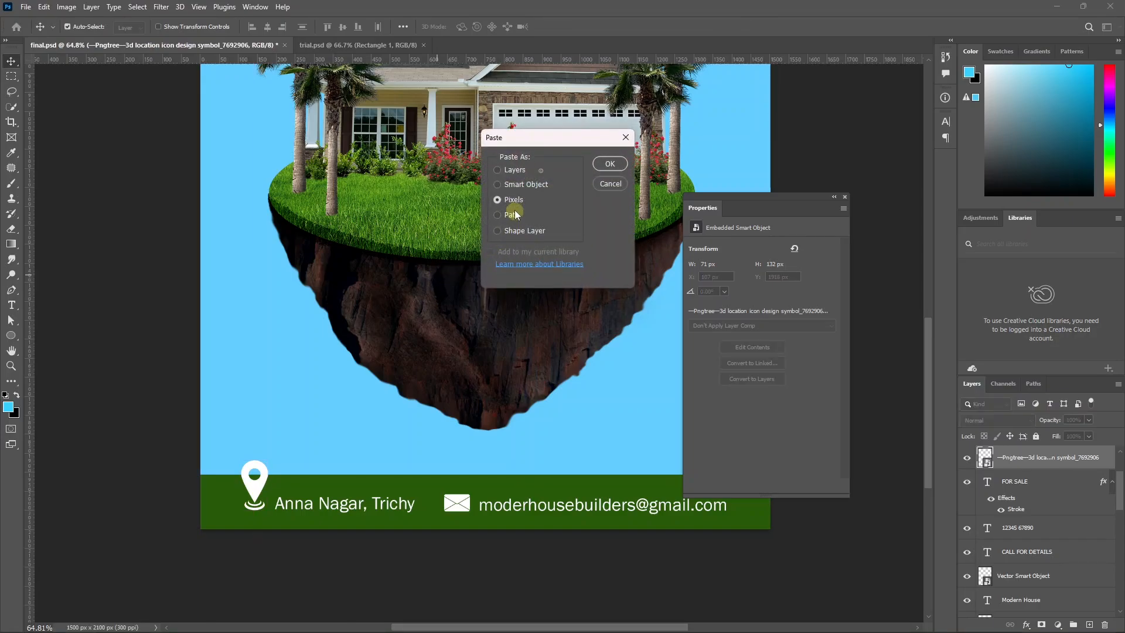
pyautogui.click(512, 184)
pyautogui.click(610, 164)
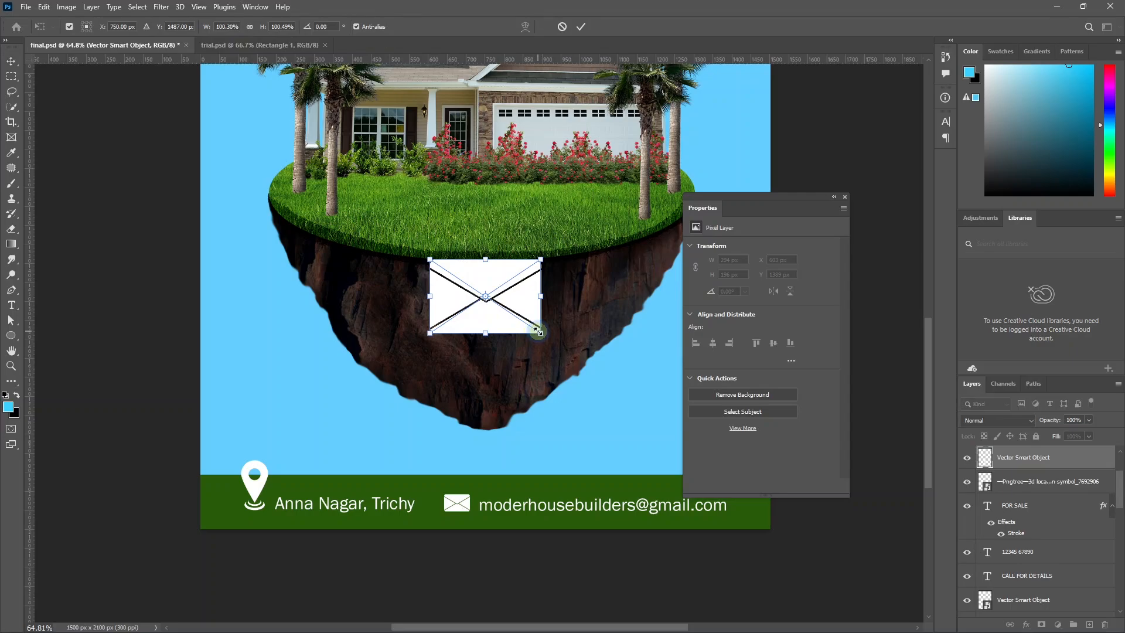
pyautogui.moveTo(538, 331); pyautogui.dragTo(497, 399)
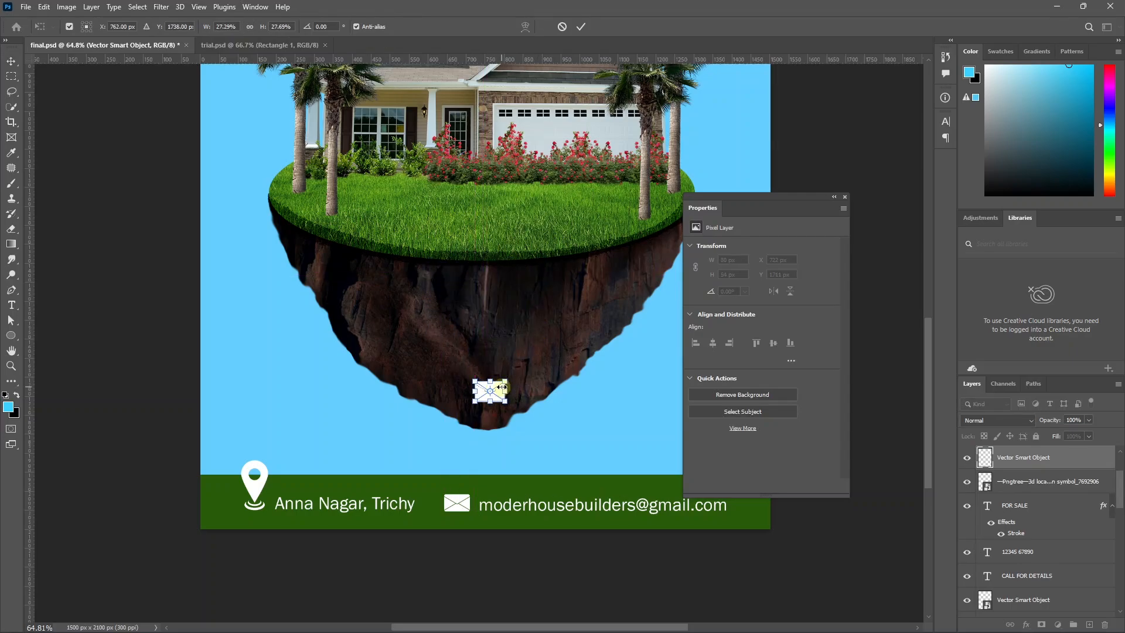
pyautogui.click(835, 425)
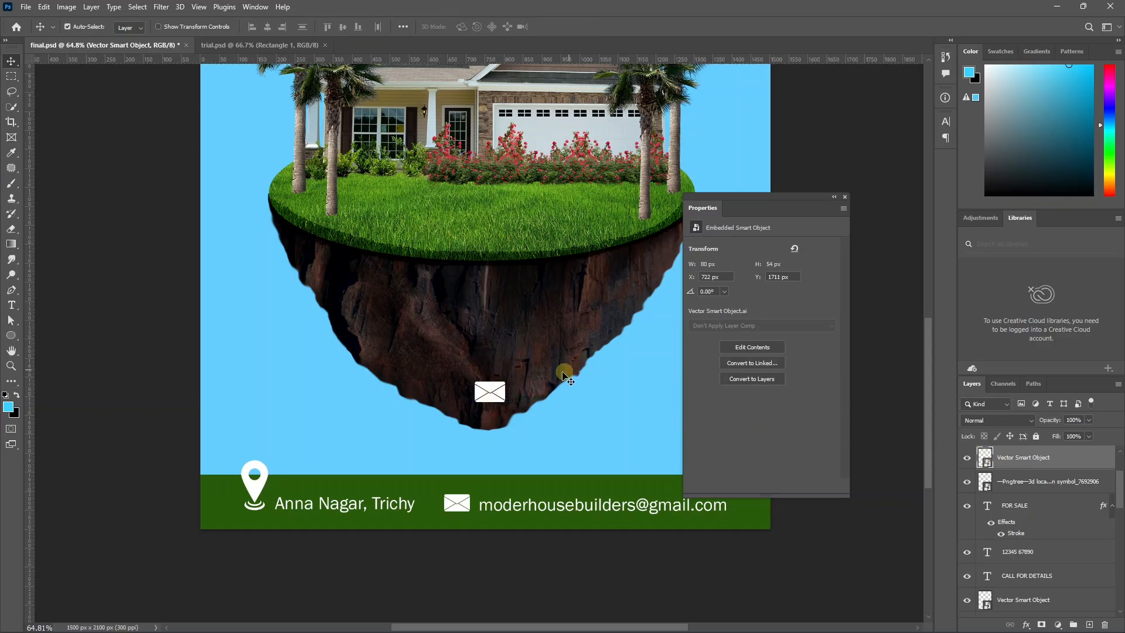
# Move the pasted envelope off the rock and delete it from the poster
pyautogui.moveTo(490, 391); pyautogui.dragTo(310, 372)
pyautogui.press('Delete')
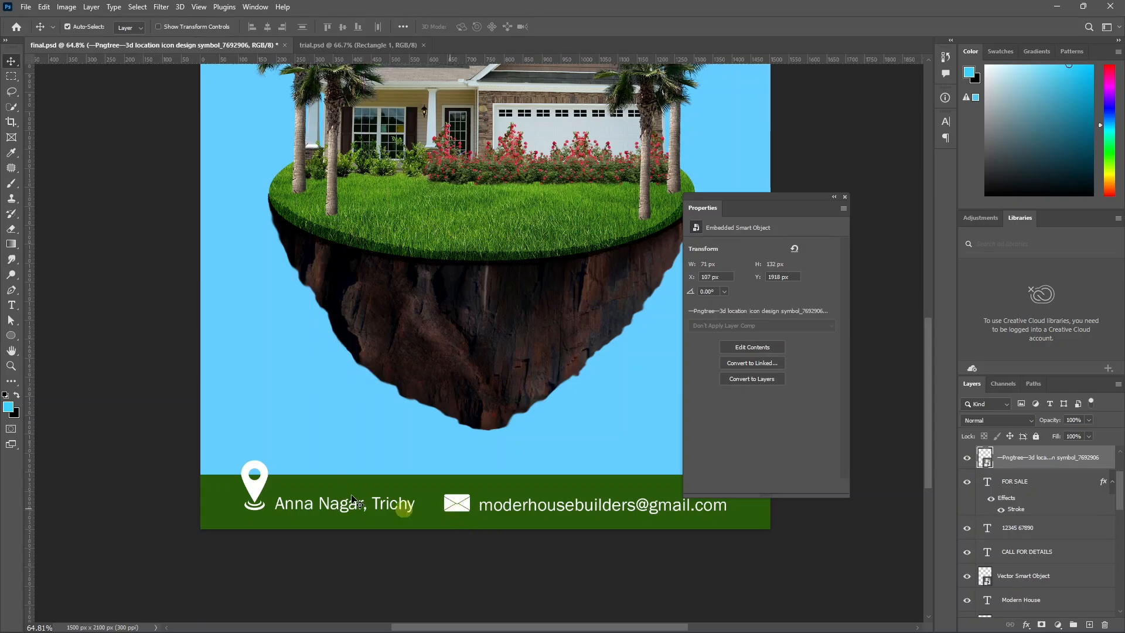
# Draw a vertical divider about 87 px long with the Line tool between the footer's address and e-mail icon
pyautogui.click(10, 335)
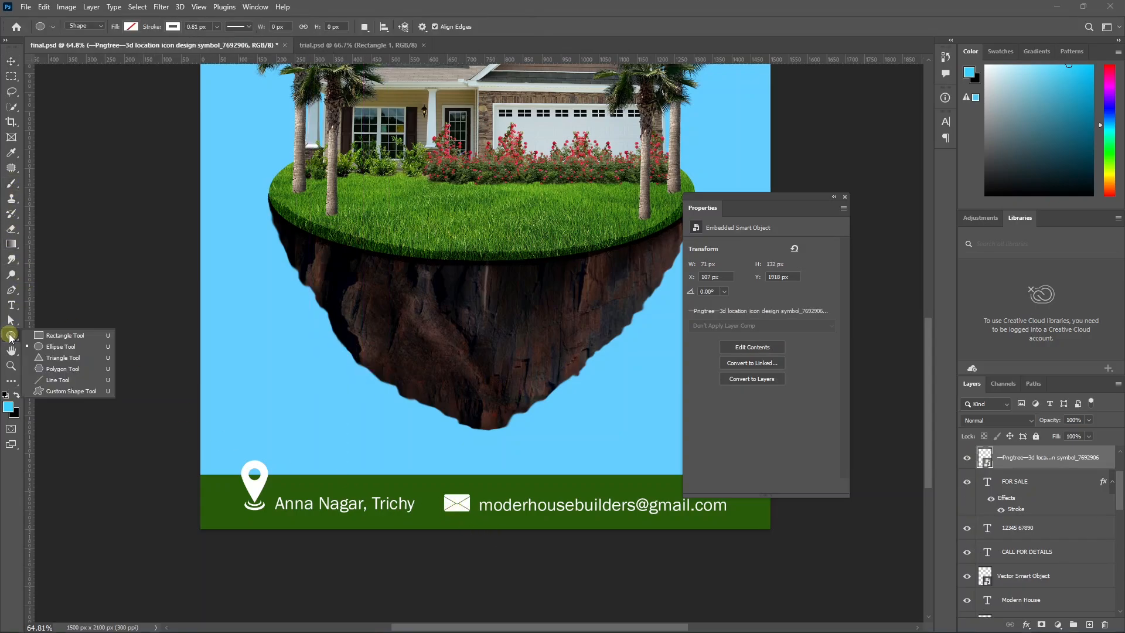
pyautogui.click(58, 380)
pyautogui.moveTo(425, 485); pyautogui.dragTo(430, 517)
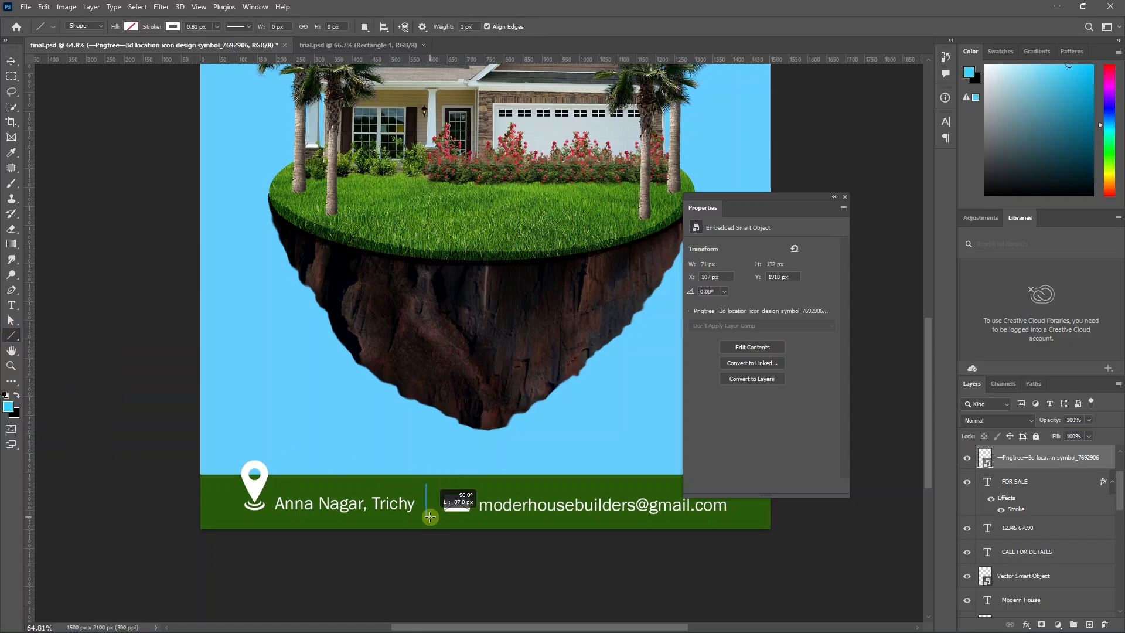
pyautogui.moveTo(430, 517); pyautogui.dragTo(430, 516)
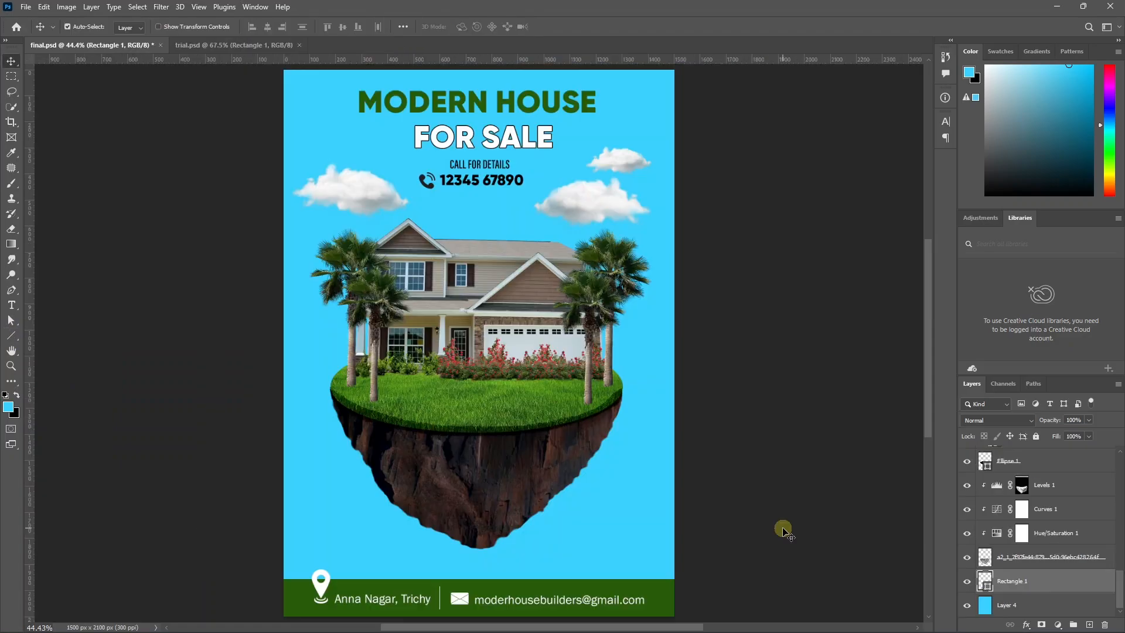
# Add a new layer above the footer rectangle and shape the brush into a flat horizontal ellipse with 0% hardness
pyautogui.click(1089, 625)
pyautogui.press('b')
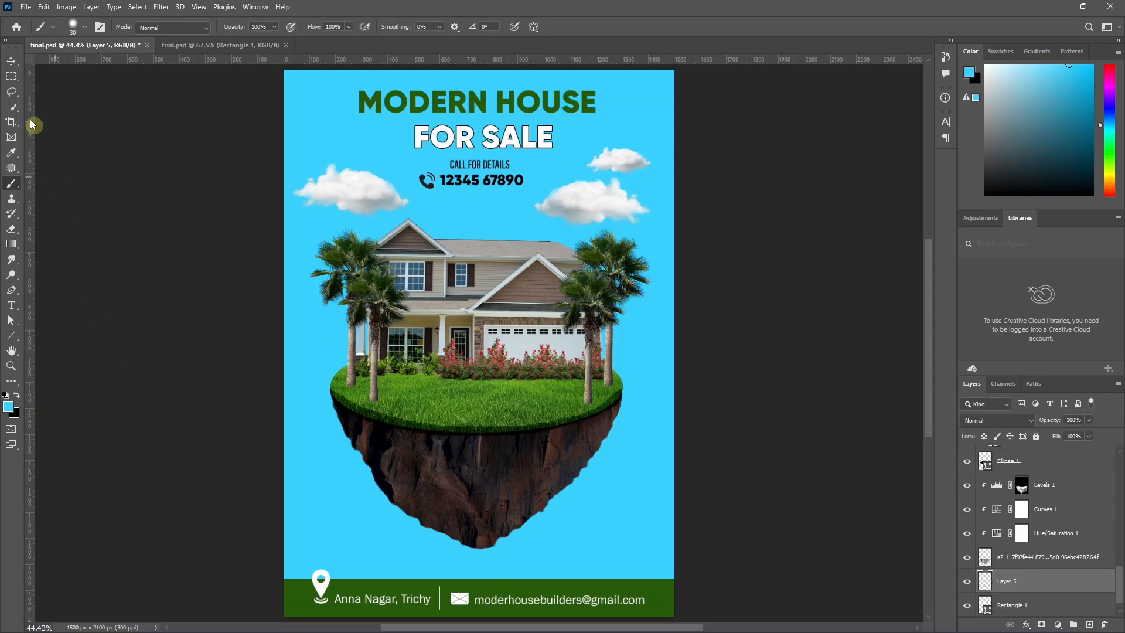
pyautogui.click(84, 27)
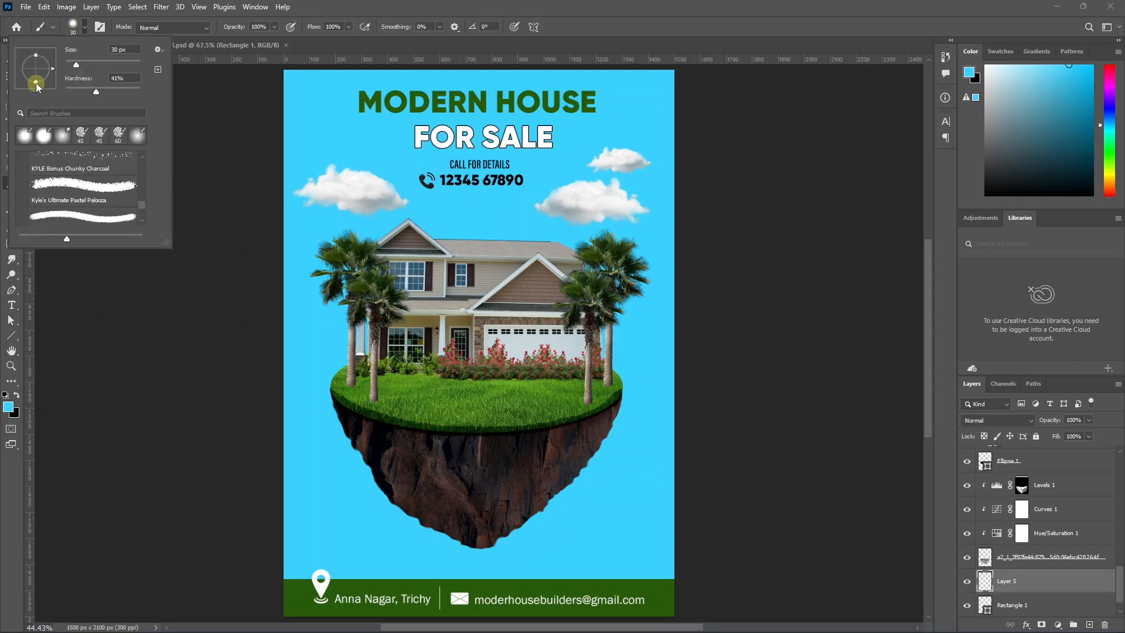
pyautogui.moveTo(36, 85); pyautogui.dragTo(36, 72)
pyautogui.moveTo(96, 92); pyautogui.dragTo(66, 92)
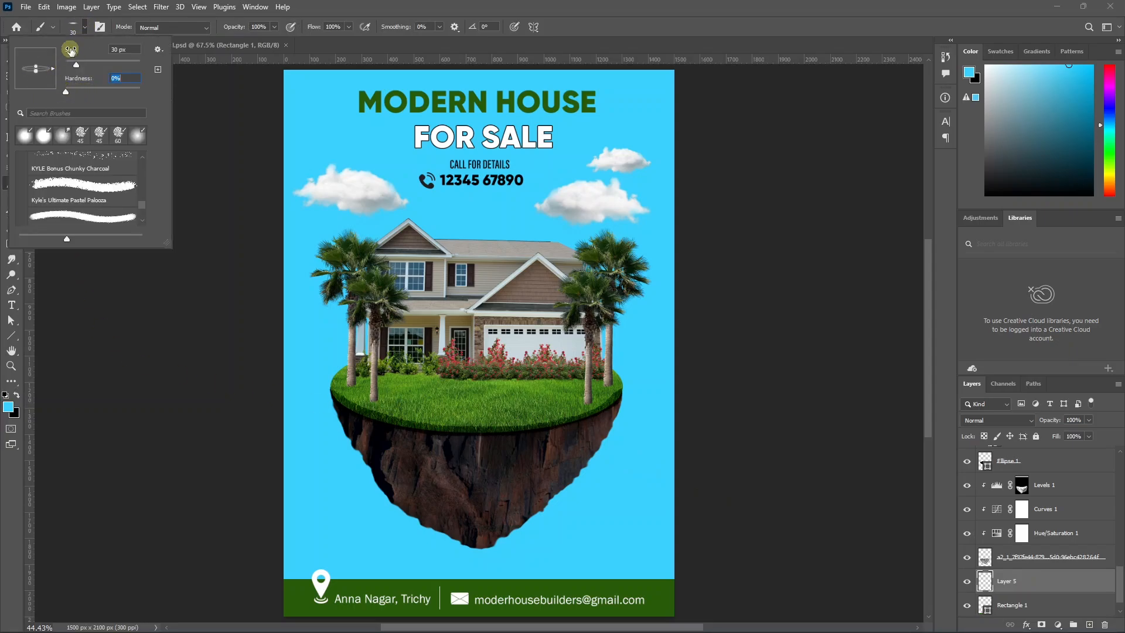
pyautogui.click(83, 31)
# Set the brush size to 700 px and paint a soft black shadow just below the rock's tip
pyautogui.press(']')
pyautogui.press(']')
pyautogui.press(']')
pyautogui.press(']')
pyautogui.press(']')
pyautogui.press(']')
pyautogui.press(']')
pyautogui.press(']')
pyautogui.press(']')
pyautogui.press(']')
pyautogui.press(']')
pyautogui.press(']')
pyautogui.press(']')
pyautogui.press(']')
pyautogui.press(']')
pyautogui.press(']')
pyautogui.press(']')
pyautogui.press(']')
pyautogui.press(']')
pyautogui.press(']')
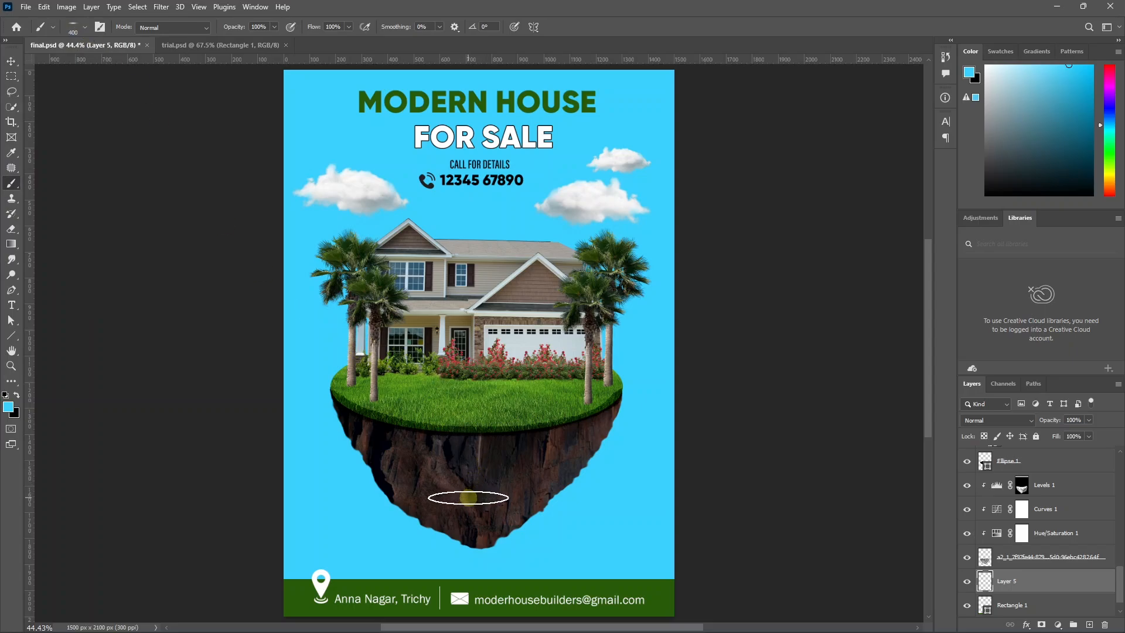
pyautogui.press('[')
pyautogui.press('[')
pyautogui.press('[')
pyautogui.press('[')
pyautogui.press('[')
pyautogui.click(487, 572)
pyautogui.click(16, 395)
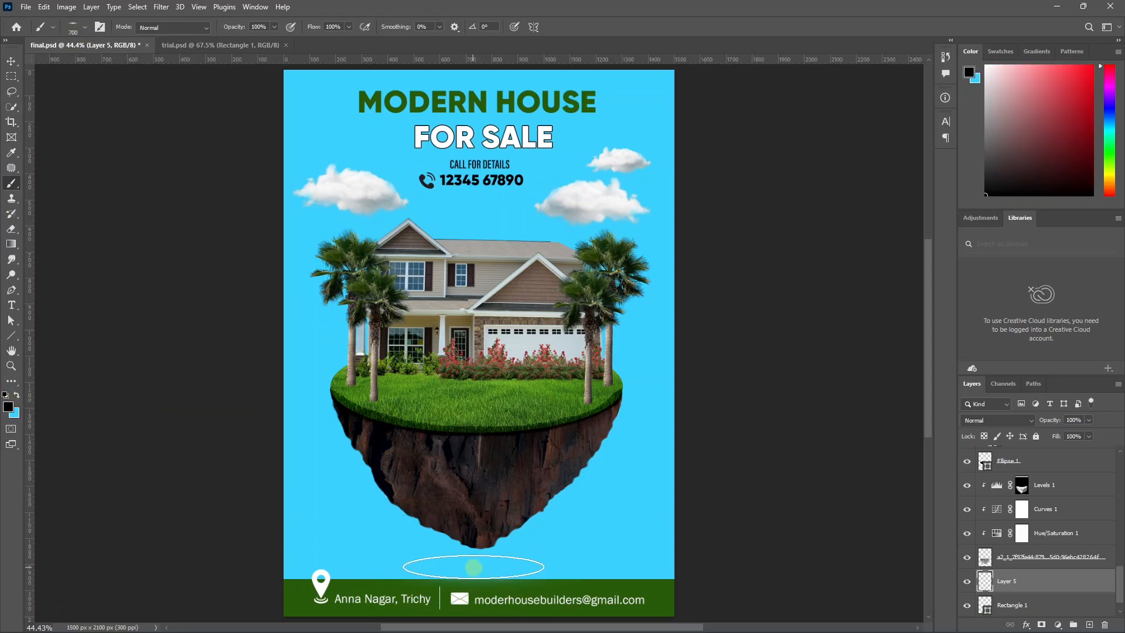
pyautogui.click(482, 565)
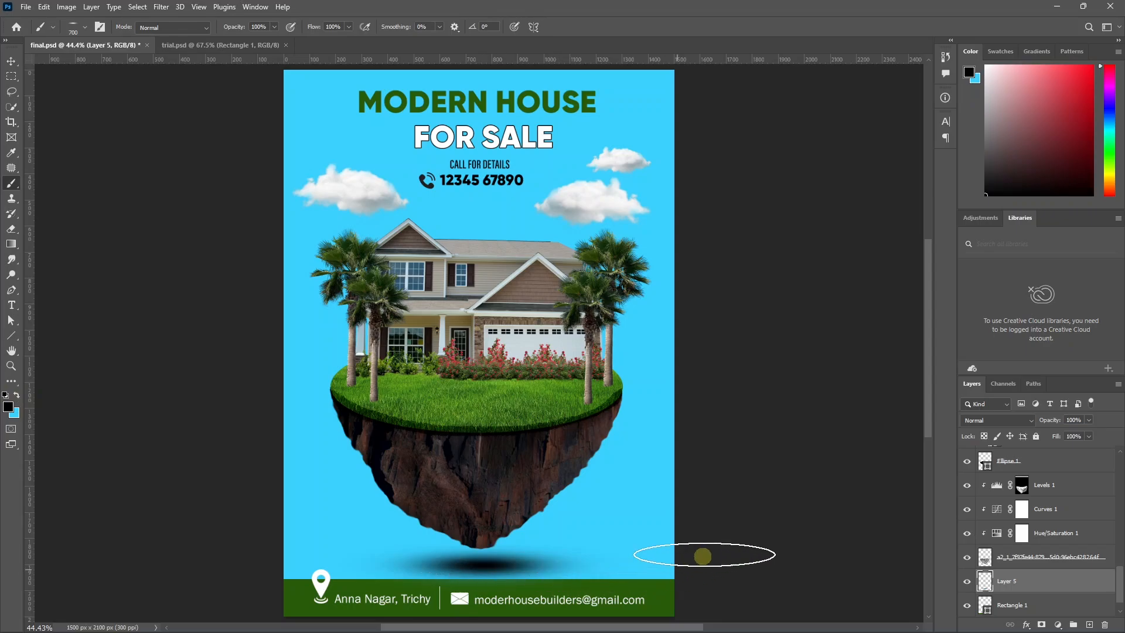
# Stretch the shadow horizontally to about 172.5% of its width, keeping its height at 100%
pyautogui.hotkey('ctrl', 't')
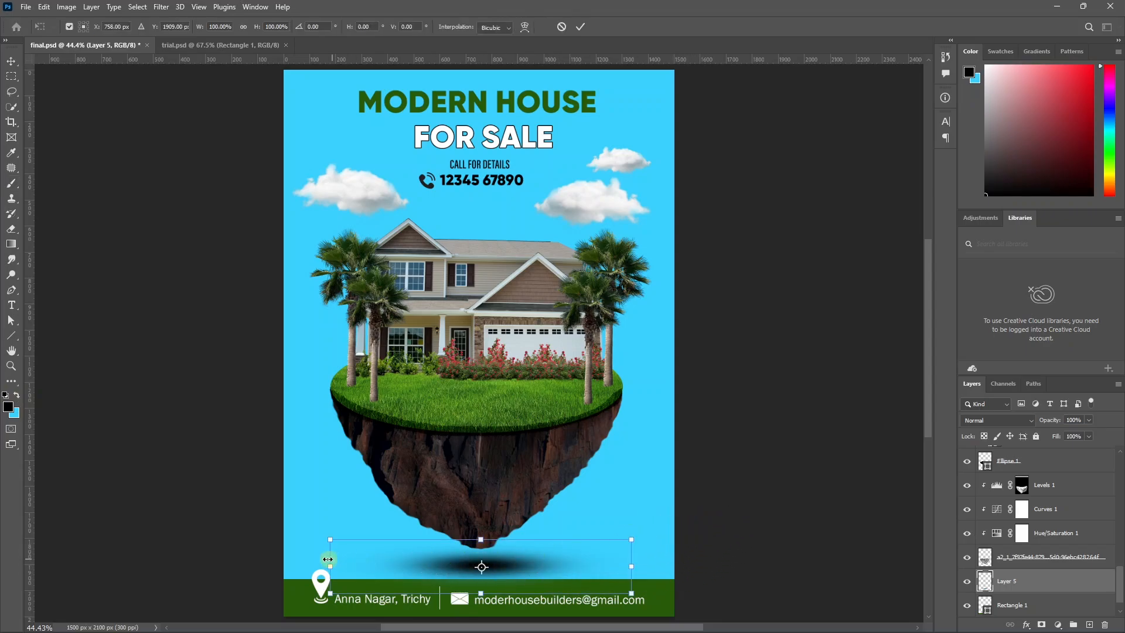
pyautogui.moveTo(330, 565); pyautogui.dragTo(221, 559)
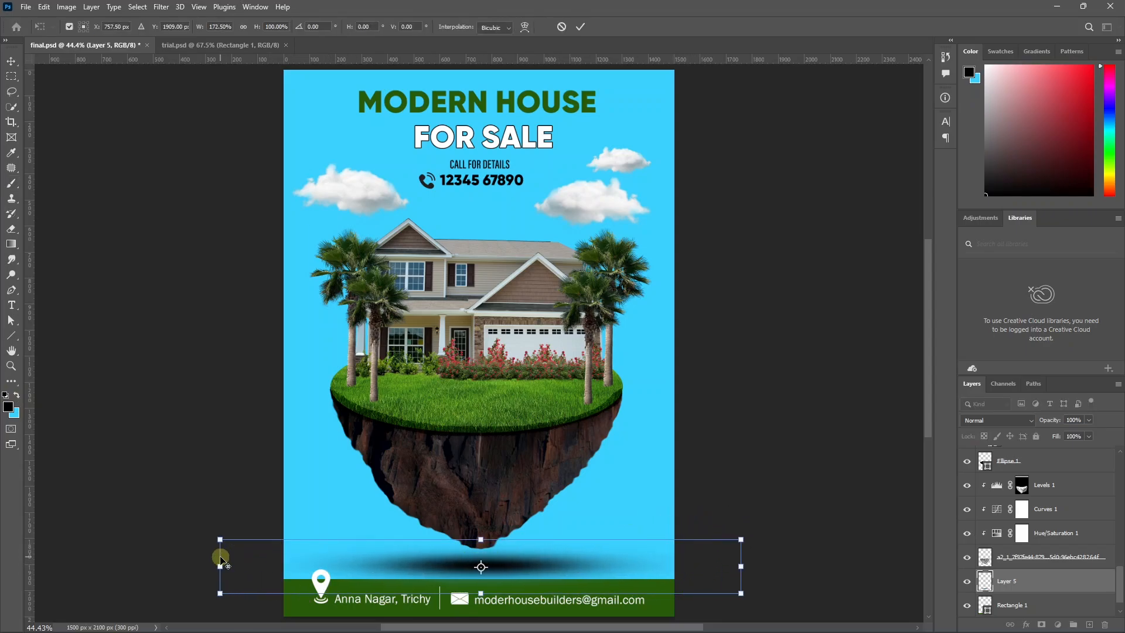
pyautogui.press('Return')
# Lower the opacity of the shadow layer below the rock
pyautogui.click(12, 61)
pyautogui.click(1088, 420)
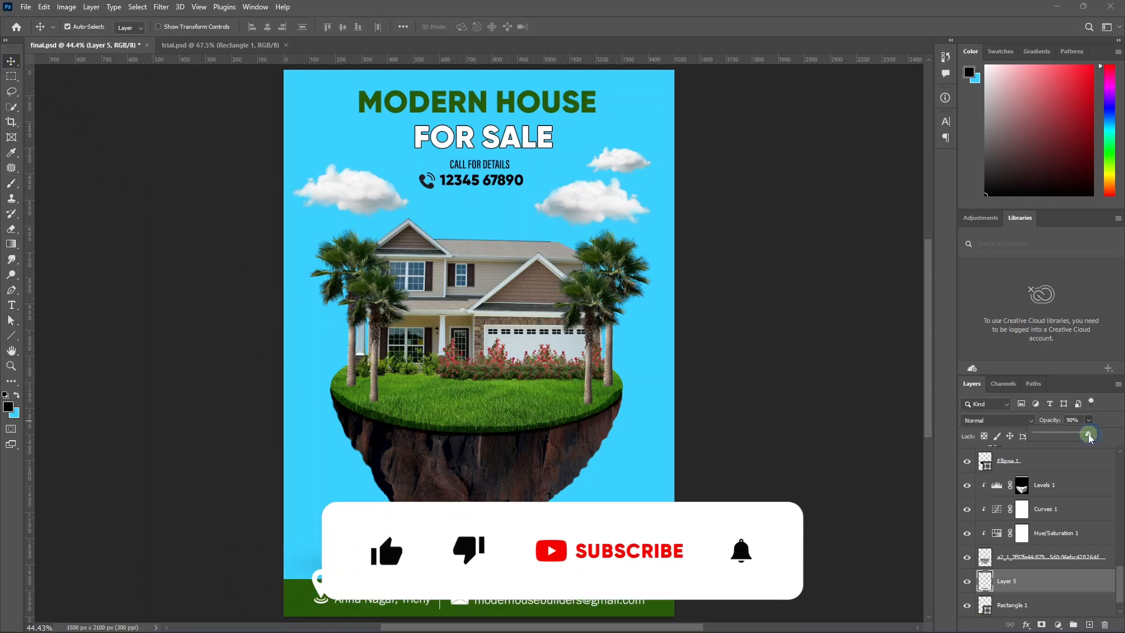
pyautogui.moveTo(1090, 434); pyautogui.dragTo(1076, 435)
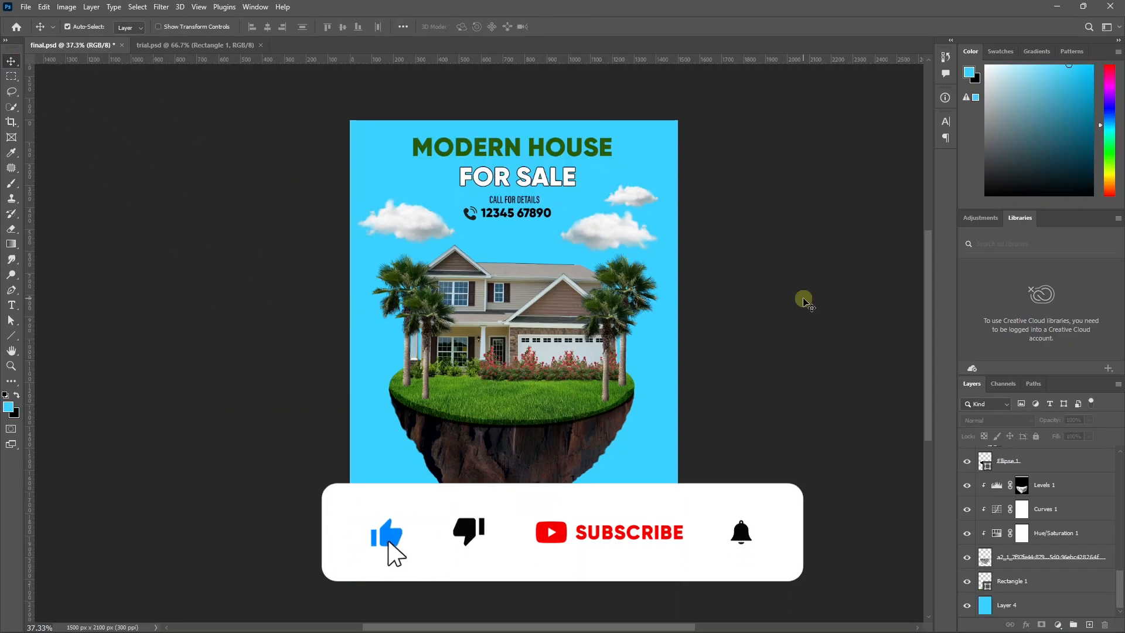